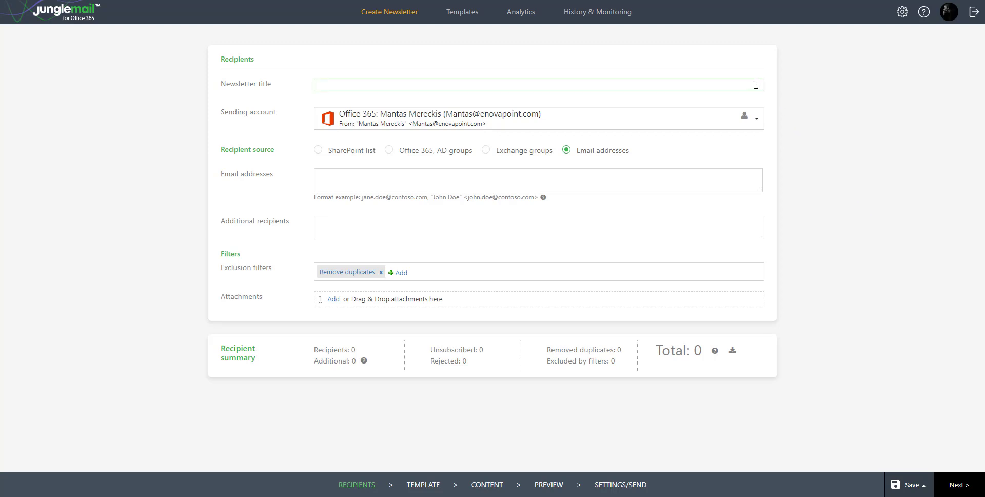
# Title the newsletter "Weekly Newsletter" and set the recipient source to the Marketing group from Office 365, AD groups
pyautogui.write('Weekly Newsletter')
pyautogui.click(389, 150)
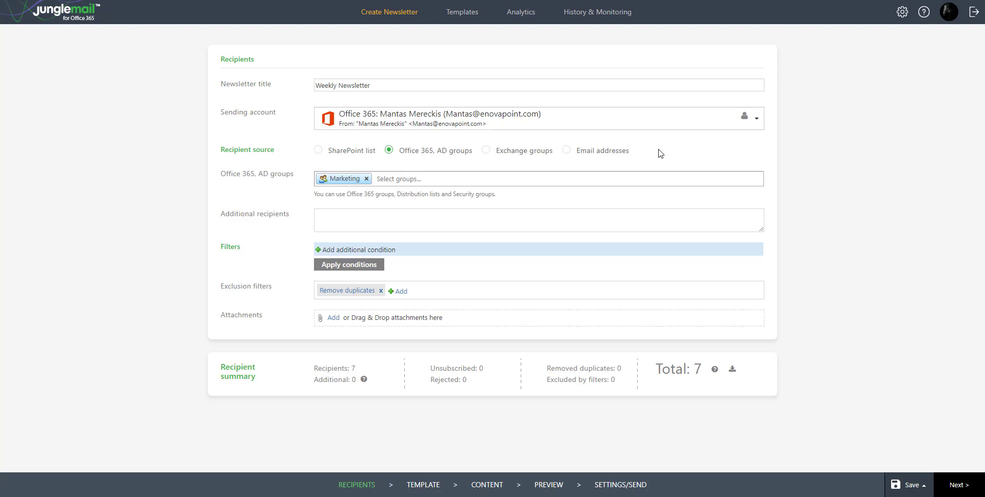
# Switch the recipient source to email addresses and enter the recipient's email address
pyautogui.click(608, 155)
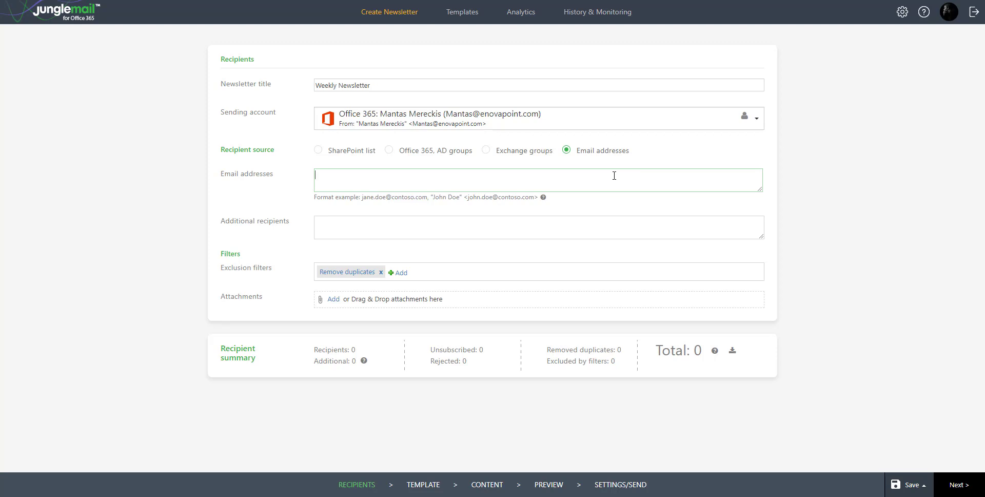
pyautogui.hotkey('ctrl', 'v')
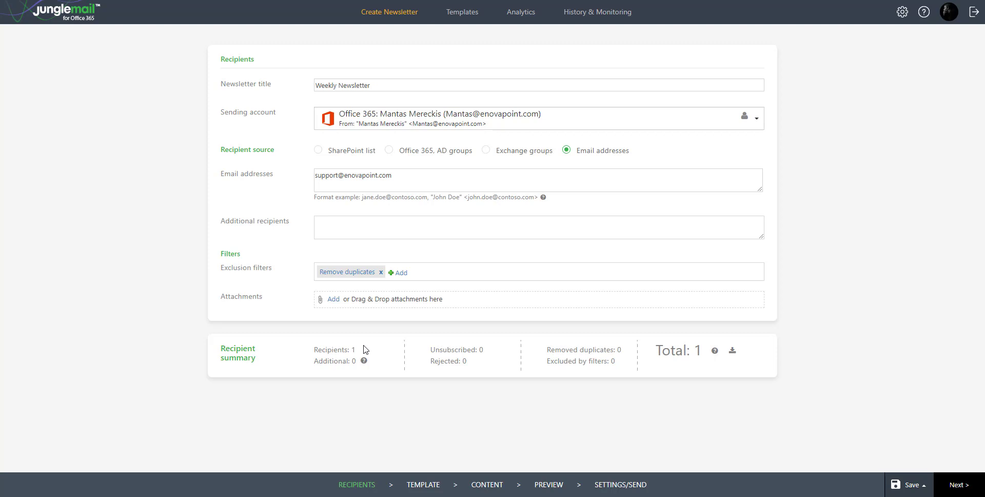
pyautogui.click(363, 188)
pyautogui.click(535, 15)
# Set the recipient source to a SharePoint list and select the Contacts list from the Demo Site
pyautogui.click(318, 152)
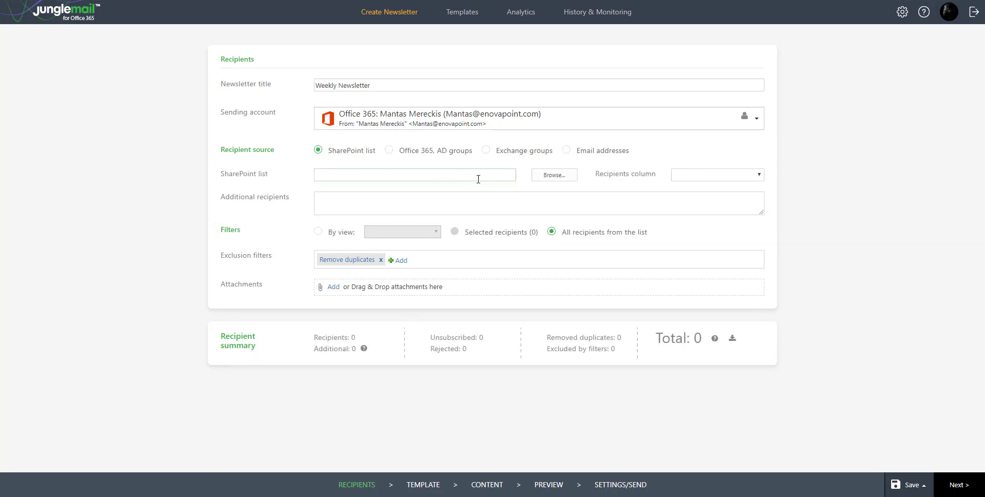
pyautogui.click(569, 180)
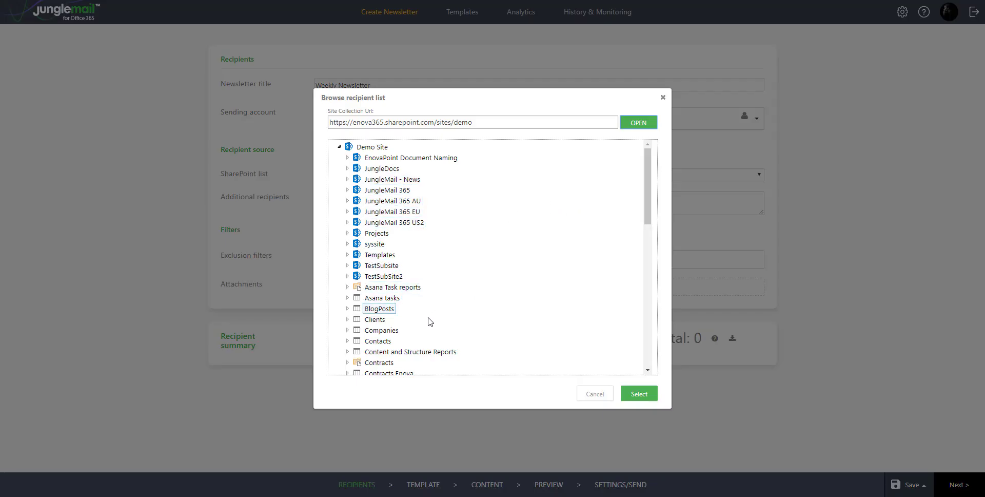
pyautogui.click(386, 347)
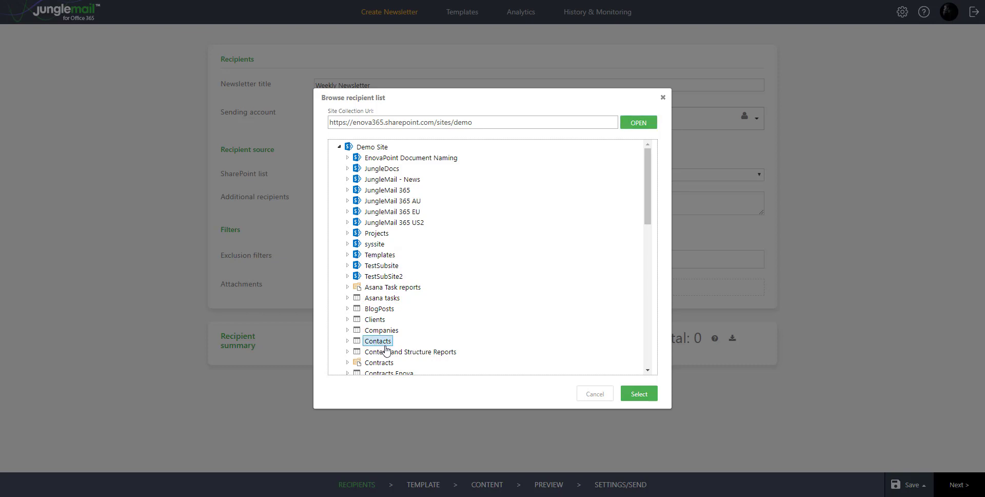
pyautogui.click(640, 394)
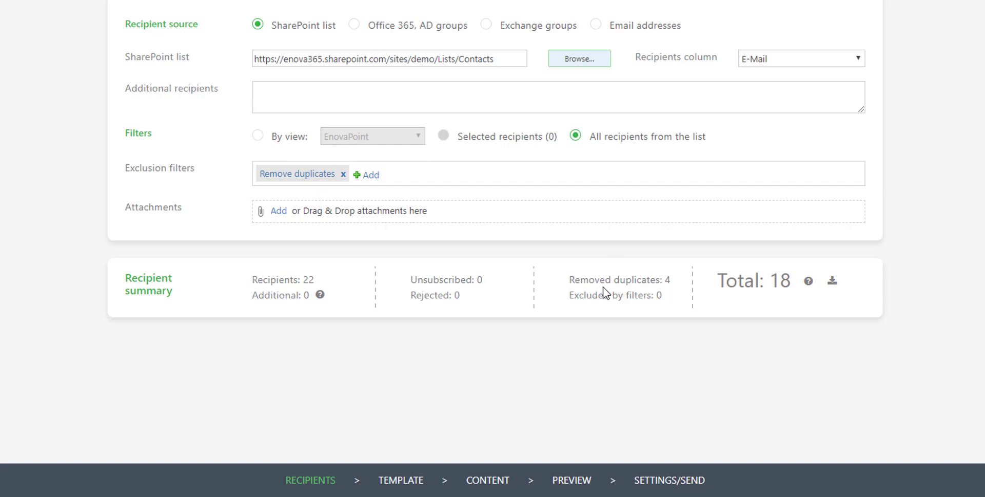
# Try filtering the recipients by the EnovaPoint view, and return to all recipients from the list
pyautogui.click(257, 136)
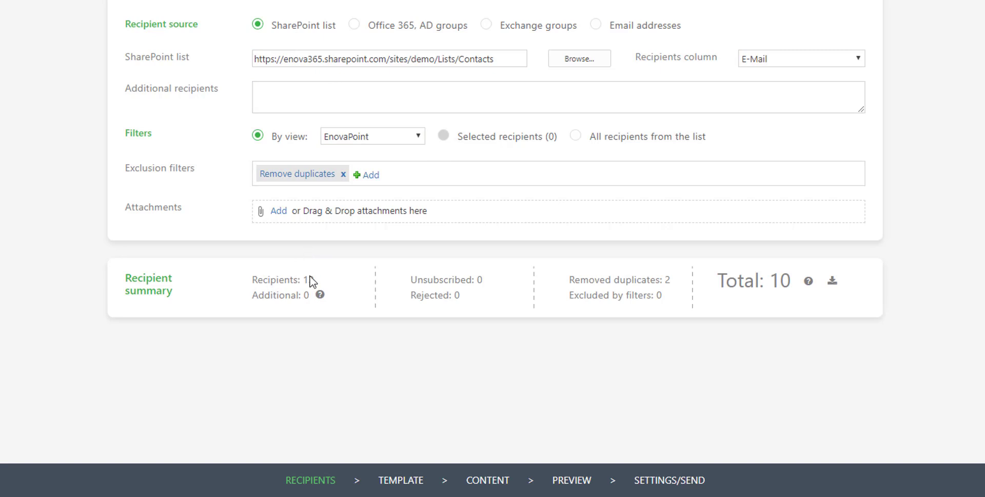
pyautogui.click(578, 138)
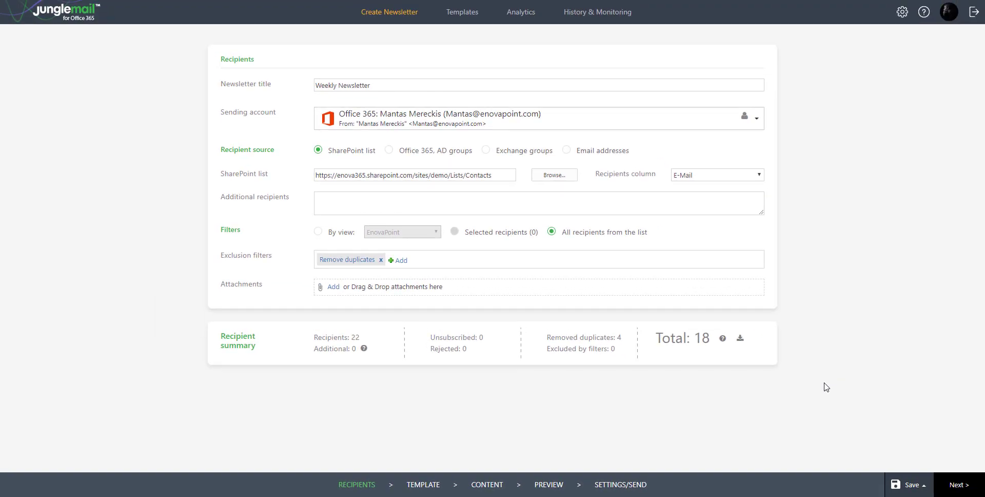
# Proceed to the template stage and check the options for saving the newsletter
pyautogui.click(972, 484)
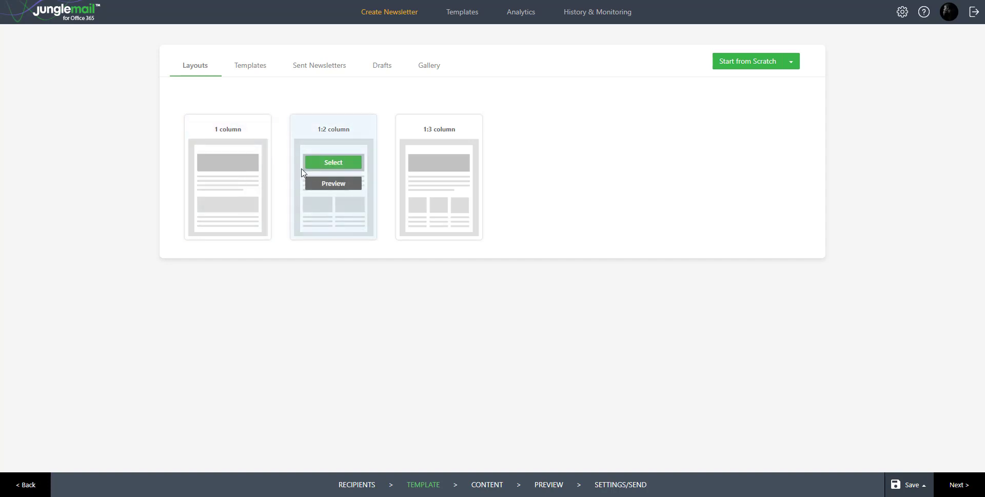
pyautogui.click(917, 487)
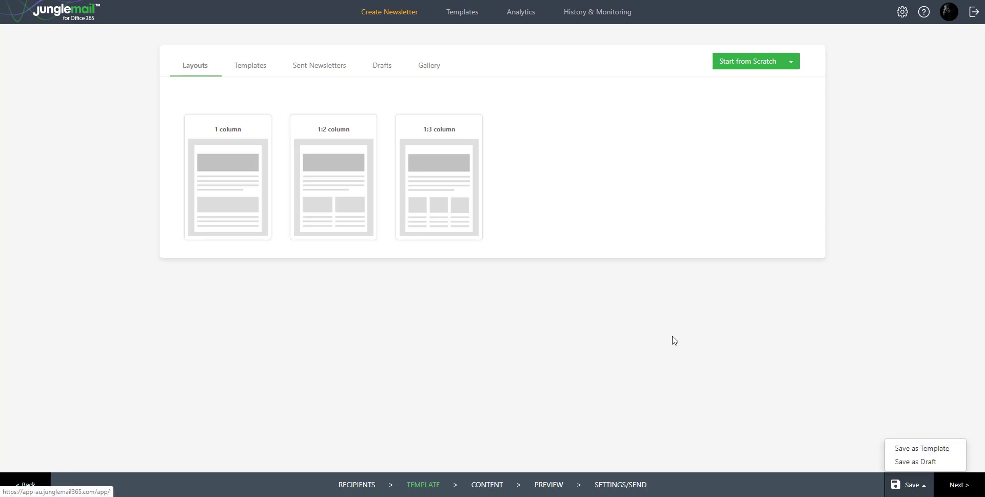
pyautogui.click(597, 279)
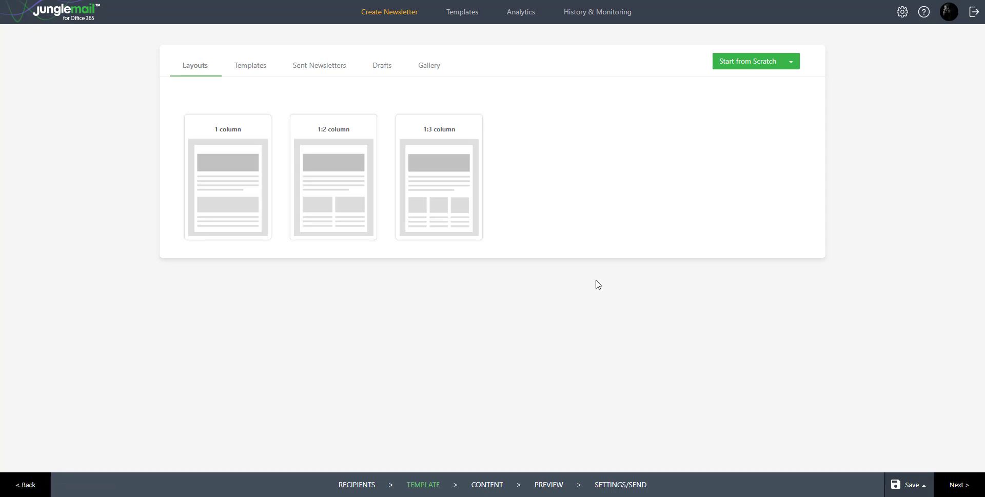
# View the saved templates and the options available for the WIP template
pyautogui.click(253, 68)
pyautogui.moveTo(242, 142)
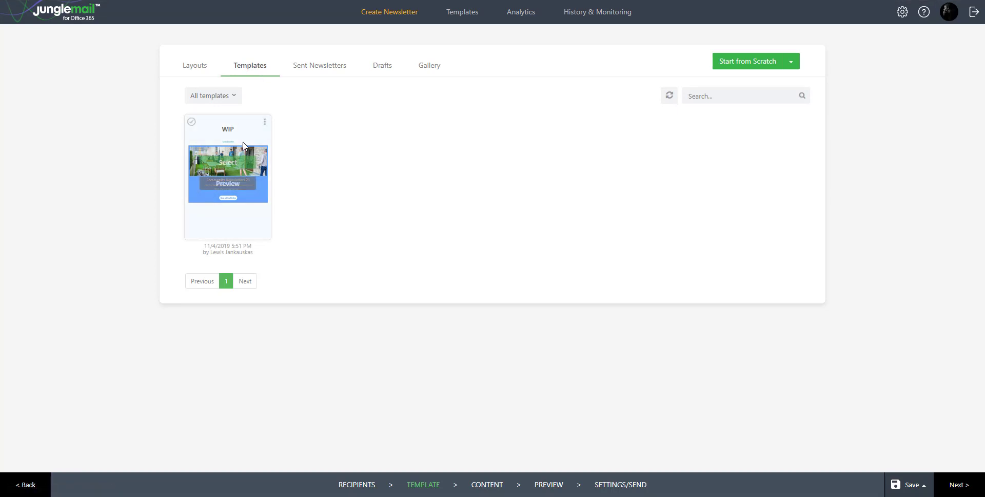
pyautogui.click(265, 122)
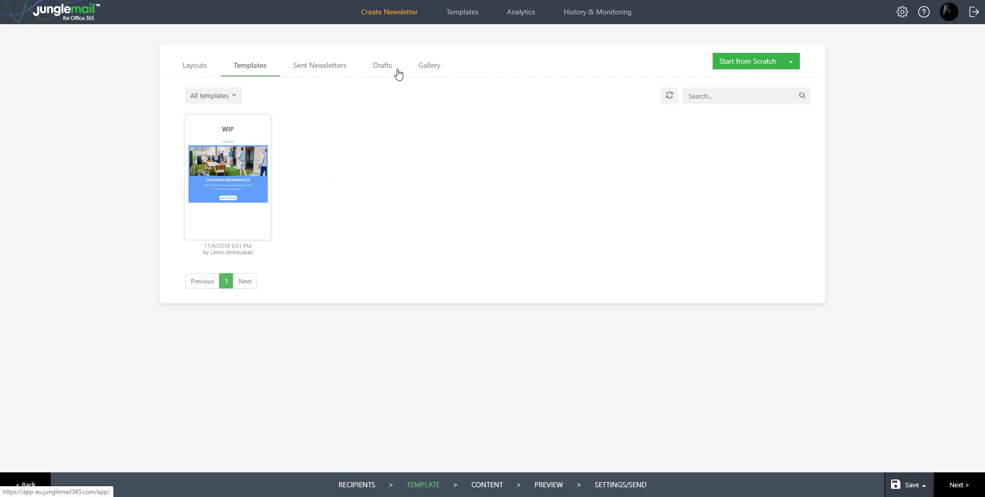
# Examine the ready-made newsletter designs in the JungleMail Templates Gallery
pyautogui.click(426, 66)
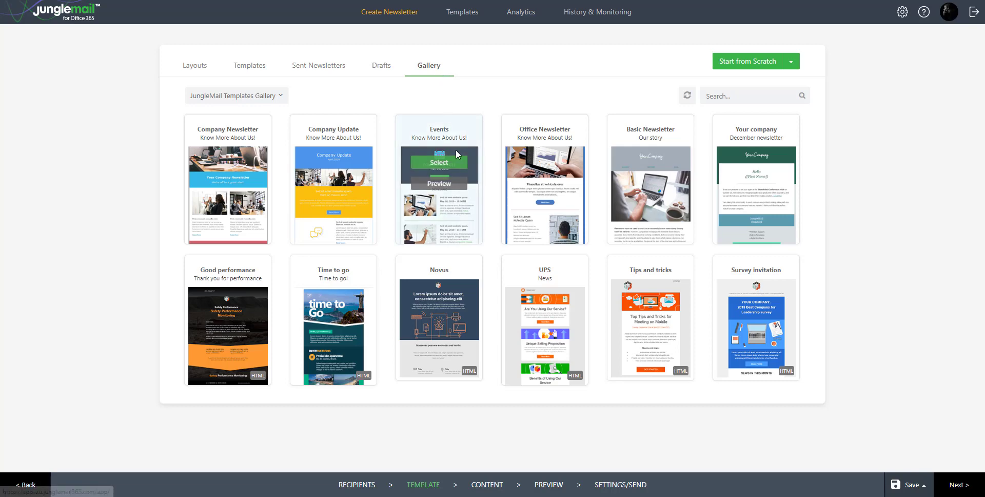
pyautogui.moveTo(521, 209)
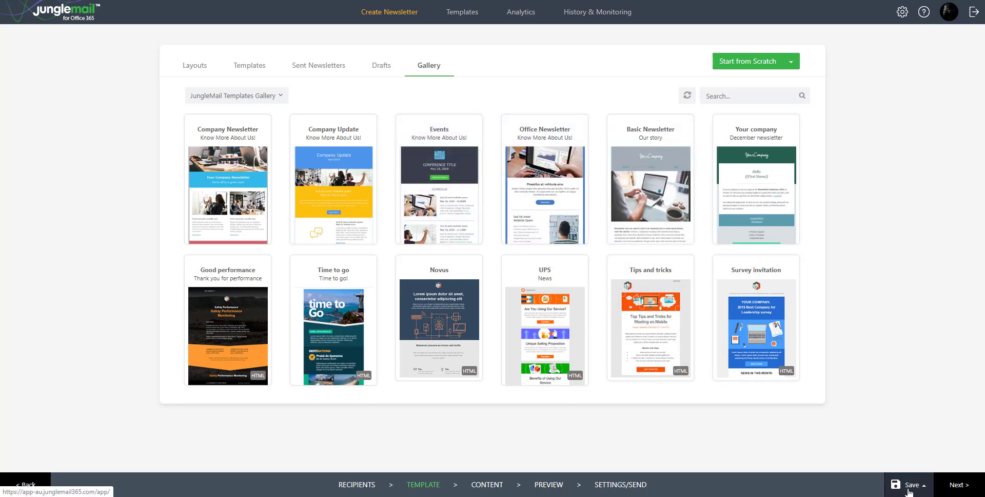
pyautogui.moveTo(349, 118)
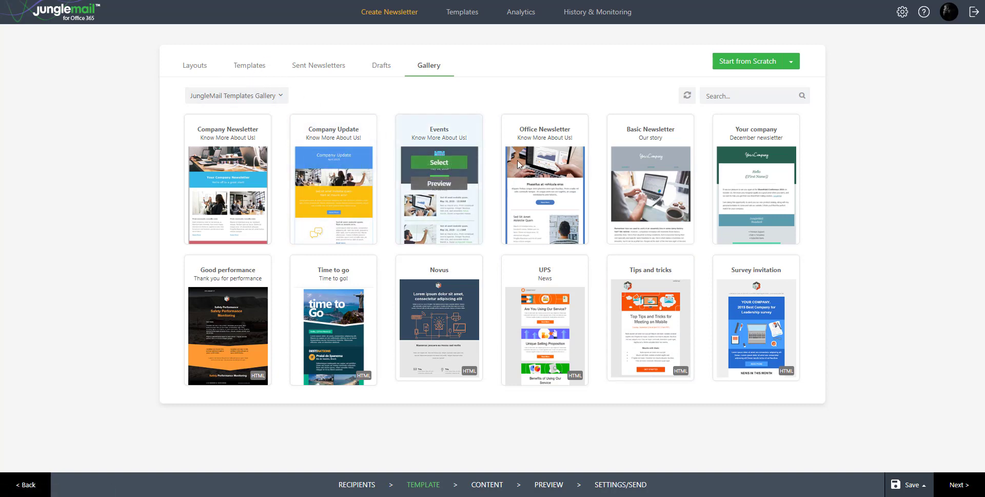
pyautogui.moveTo(522, 179)
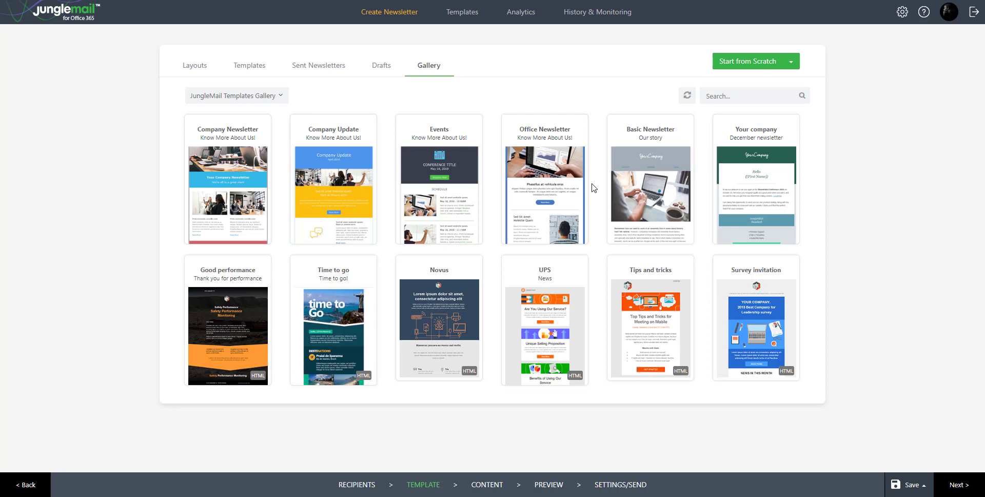
# Look at the drafts, return to the template gallery, and review the Save as Template and Save as Draft options
pyautogui.click(381, 68)
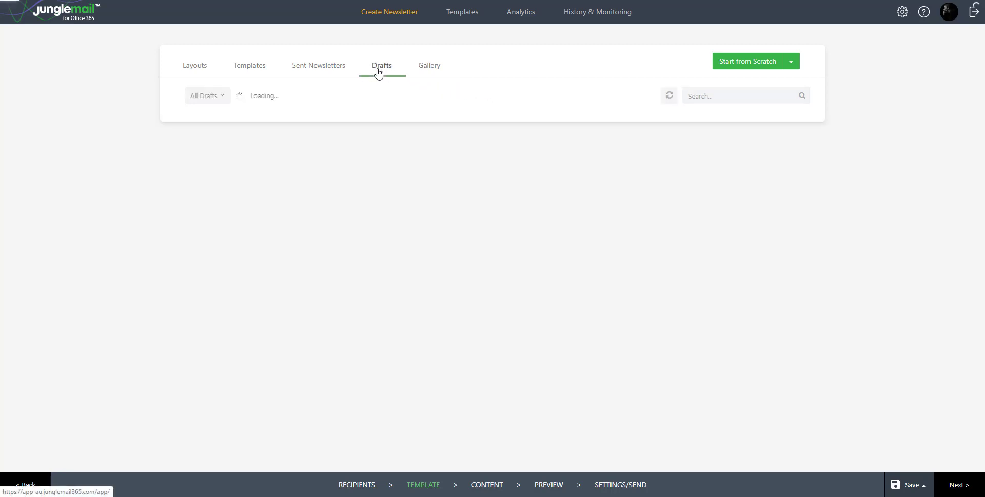
pyautogui.click(422, 72)
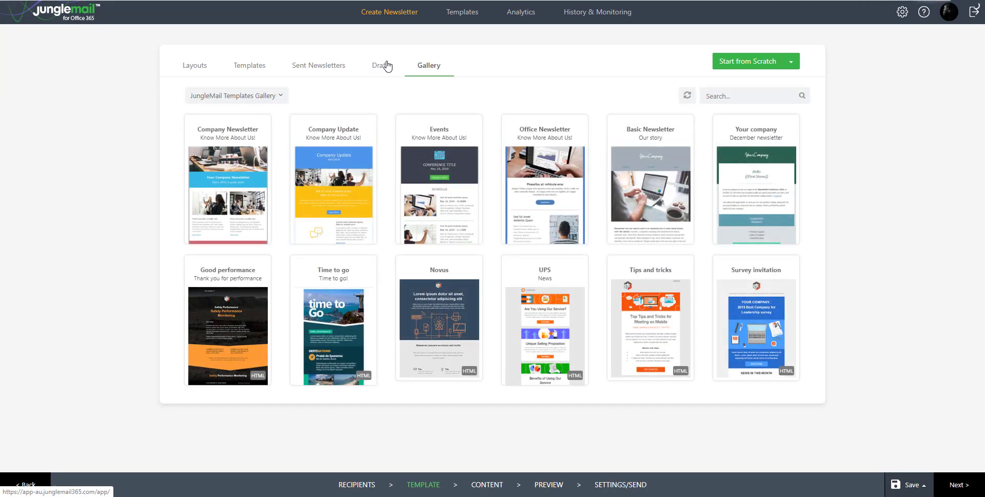
pyautogui.click(921, 488)
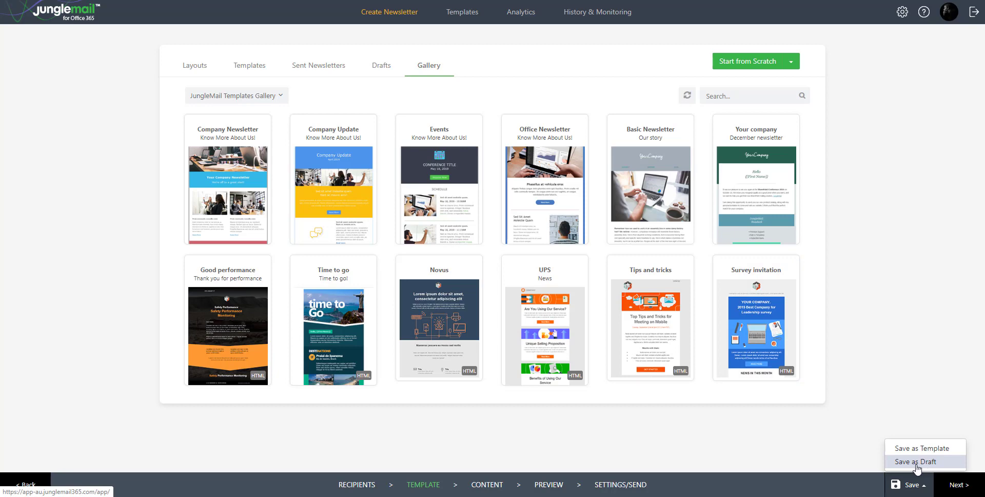
pyautogui.click(873, 271)
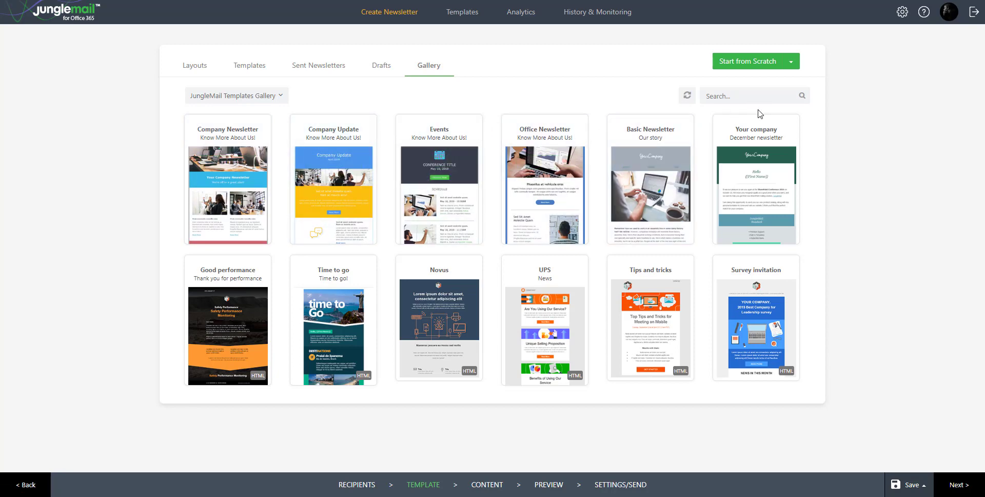
# Start the newsletter from scratch in the Drag & Drop Builder and inspect the Unsubscribe section's settings without changing them
pyautogui.click(791, 62)
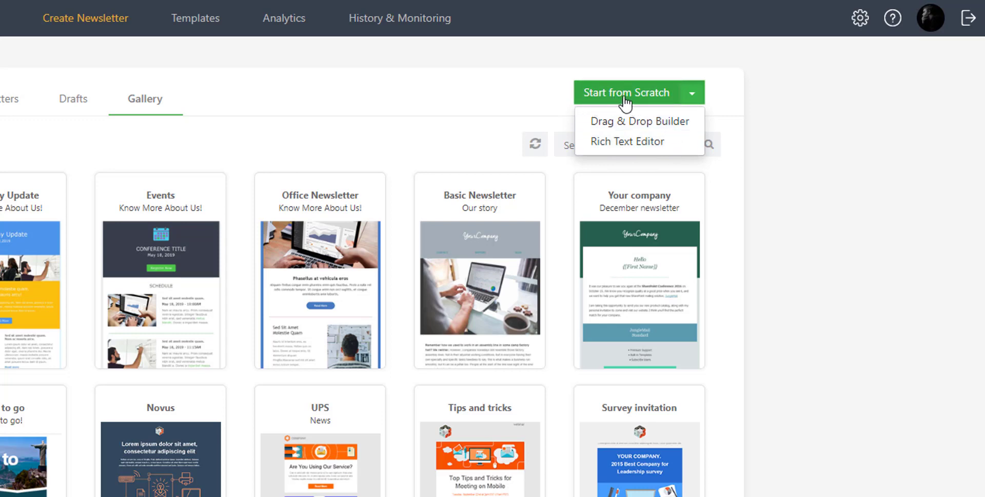
pyautogui.click(639, 122)
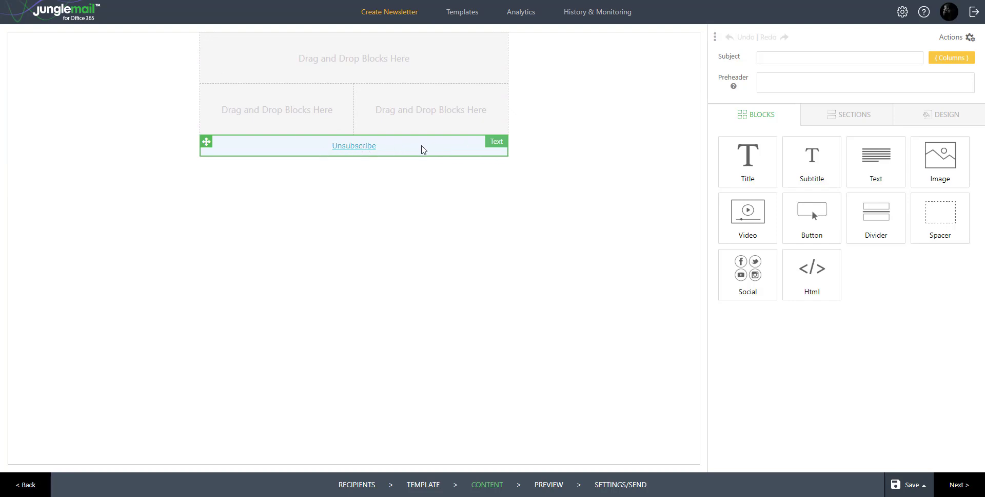
pyautogui.click(584, 147)
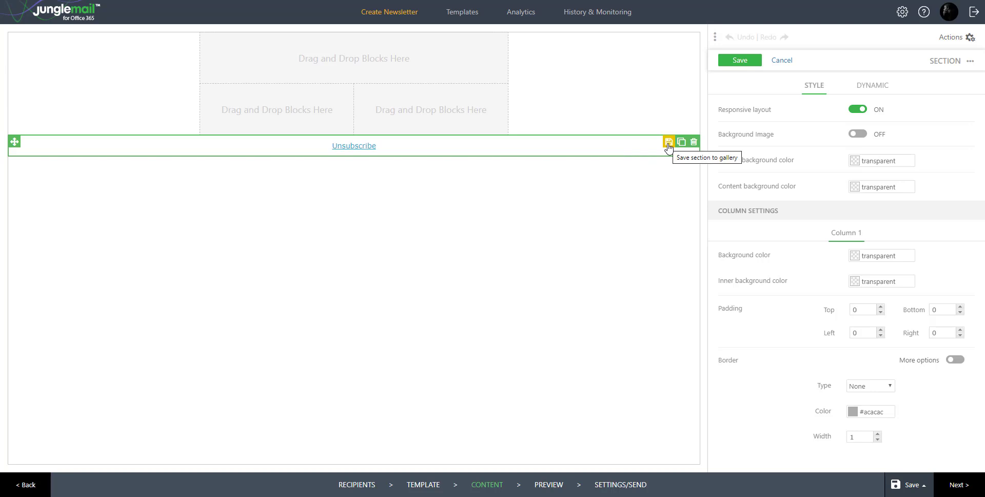
pyautogui.click(782, 61)
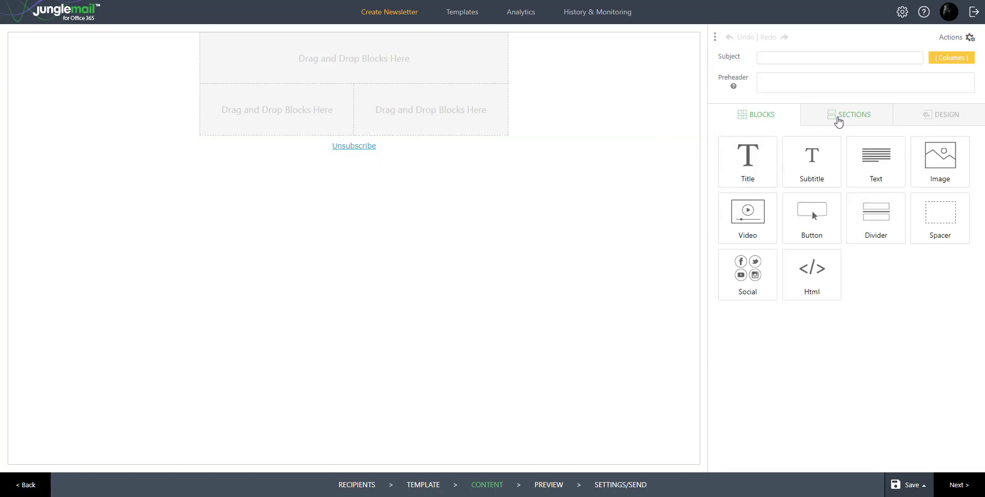
# Insert the saved Community Newsletter section at the very start of the newsletter
pyautogui.click(866, 120)
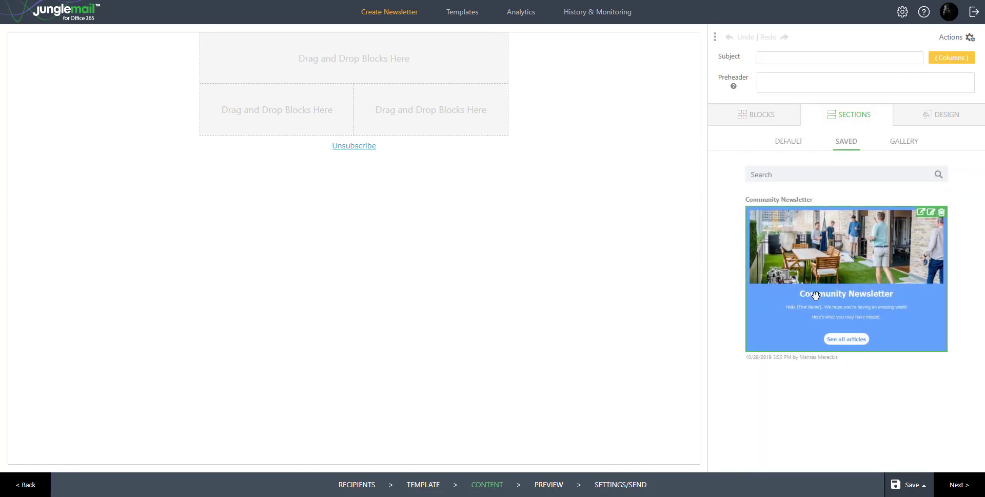
pyautogui.moveTo(860, 315); pyautogui.dragTo(482, 72)
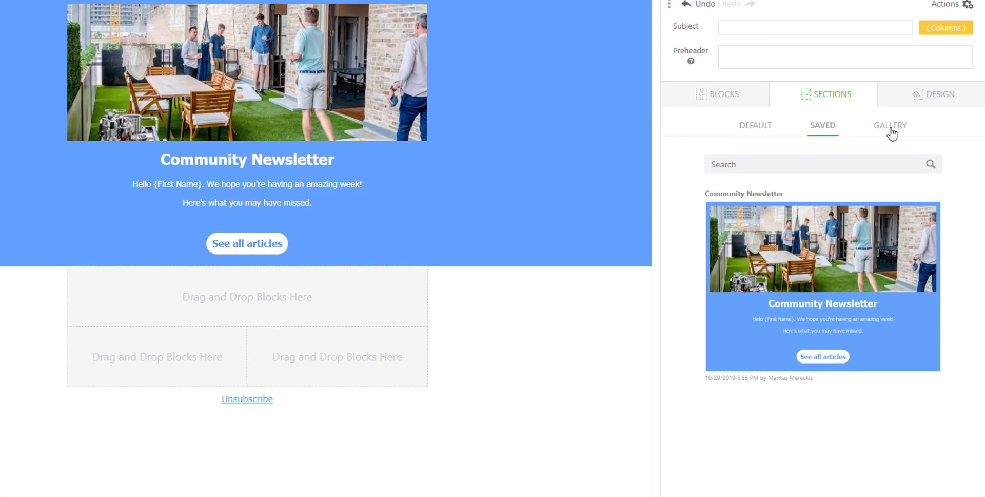
# Check the Publish to Gallery option of the saved Community Newsletter section and view the shared sections gallery
pyautogui.moveTo(936, 220)
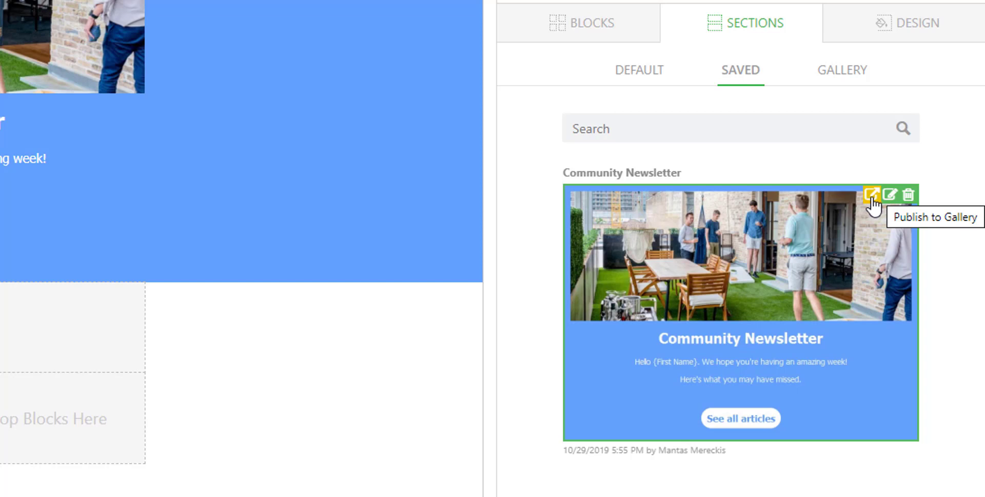
pyautogui.click(835, 74)
pyautogui.click(754, 76)
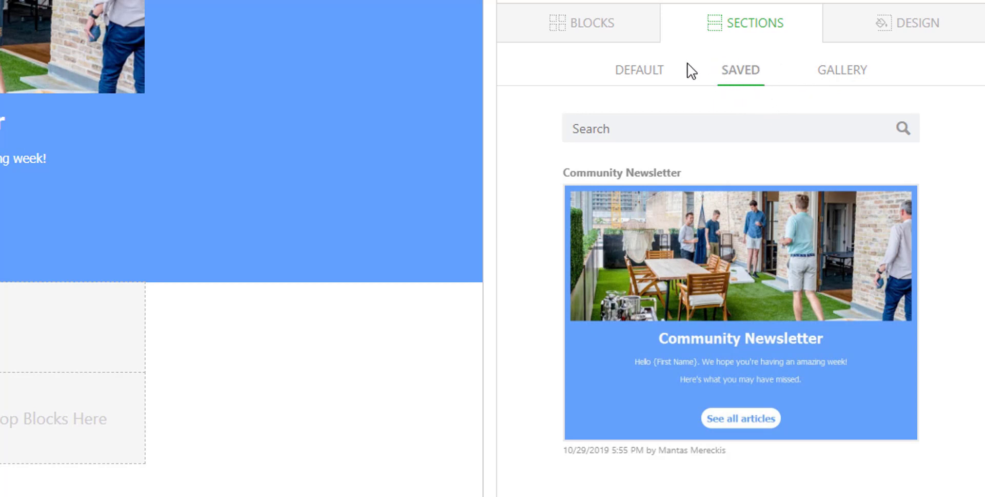
# Add a default two-column section with a narrow first and wide second column directly below the Community Newsletter section
pyautogui.click(642, 77)
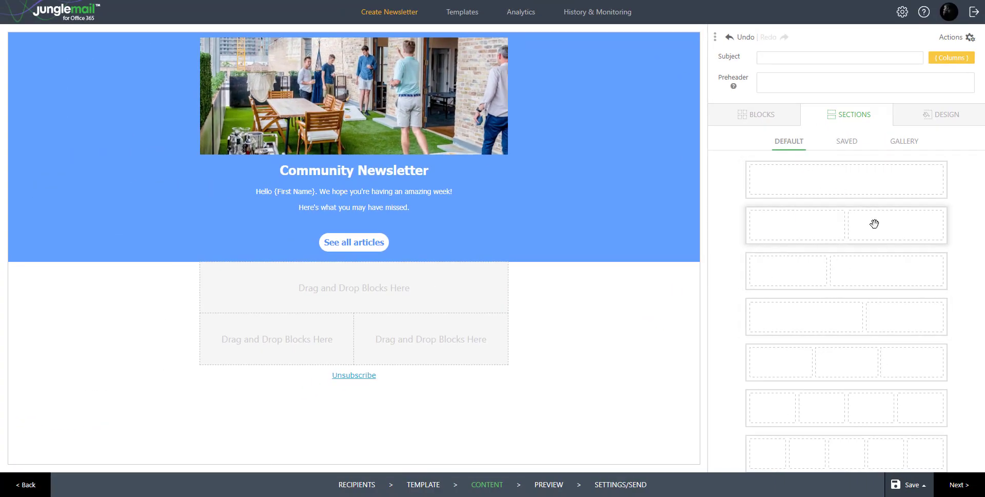
pyautogui.moveTo(820, 281); pyautogui.dragTo(589, 291)
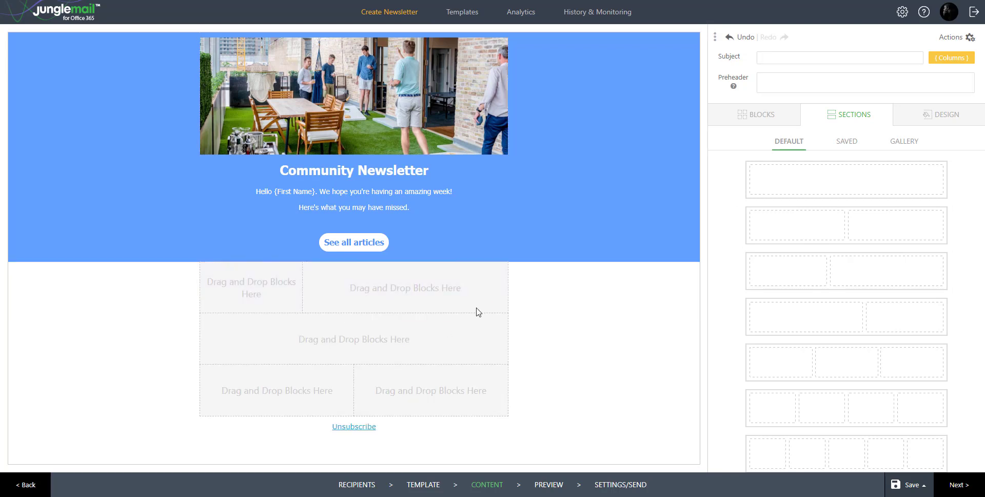
# Delete the empty section with two equal columns above the Unsubscribe link
pyautogui.scroll(-1, 872, 384)
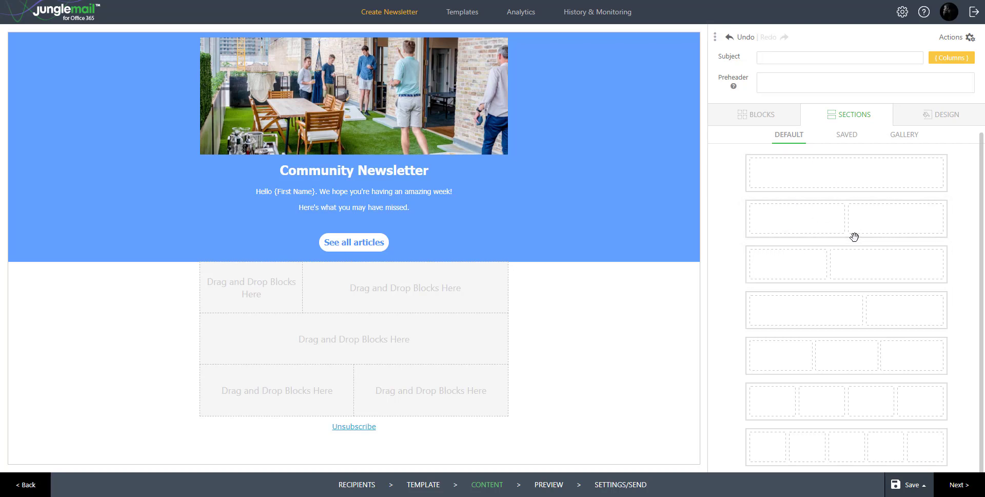
pyautogui.click(621, 388)
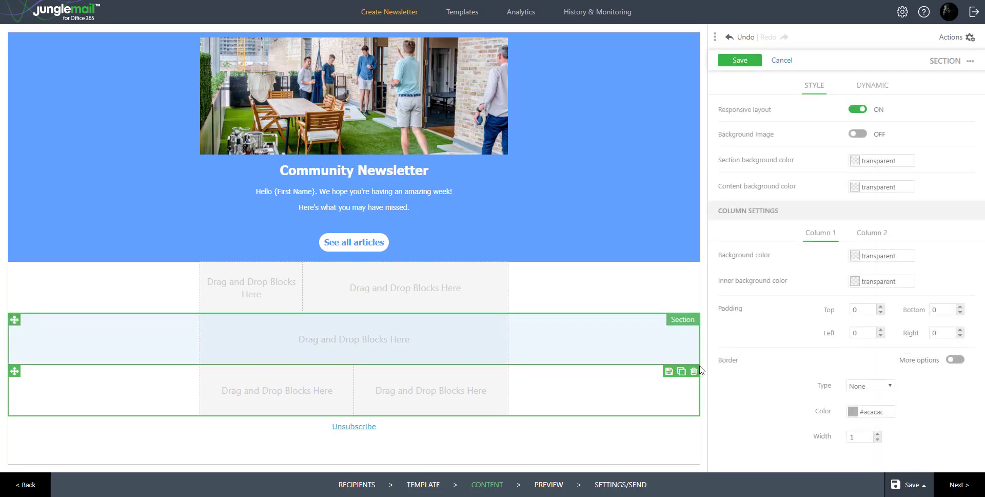
pyautogui.click(694, 370)
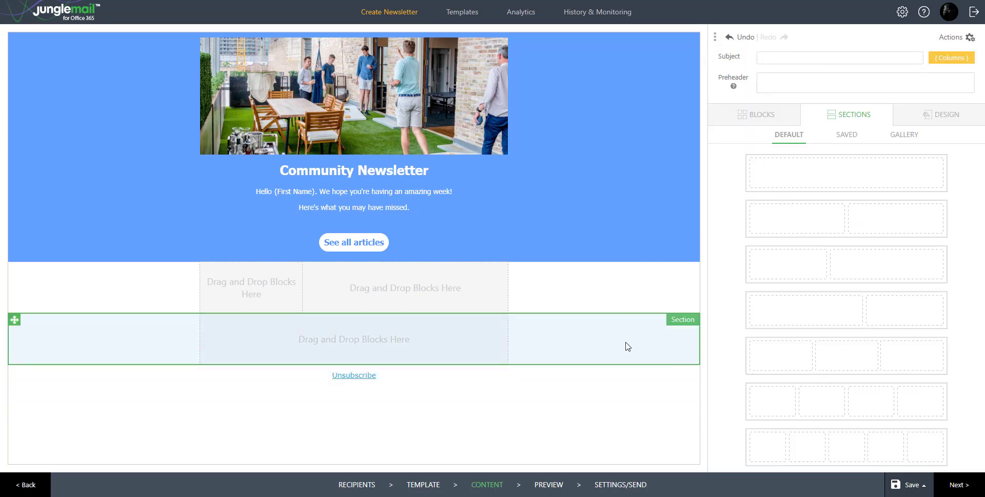
# Move the empty single-column section directly below the Community Newsletter section, above the two-column section, and save it
pyautogui.click(628, 346)
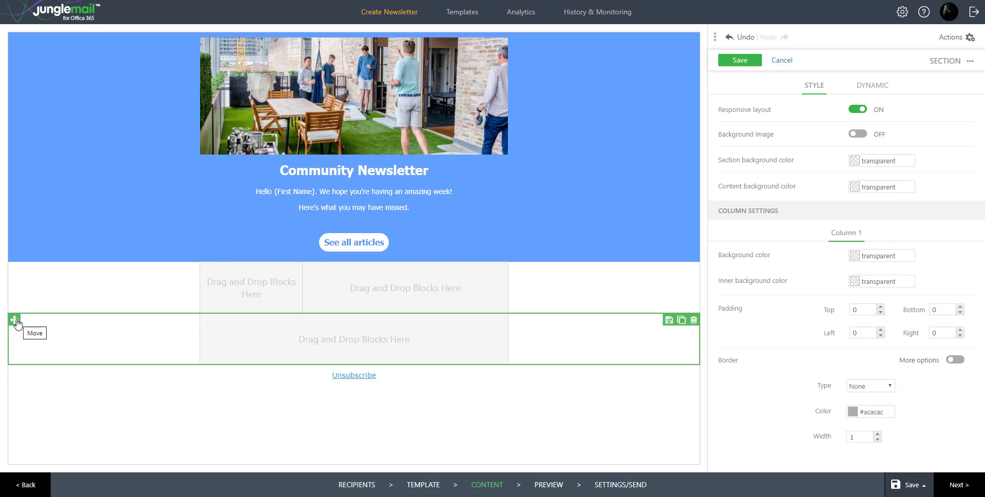
pyautogui.moveTo(16, 324); pyautogui.dragTo(23, 285)
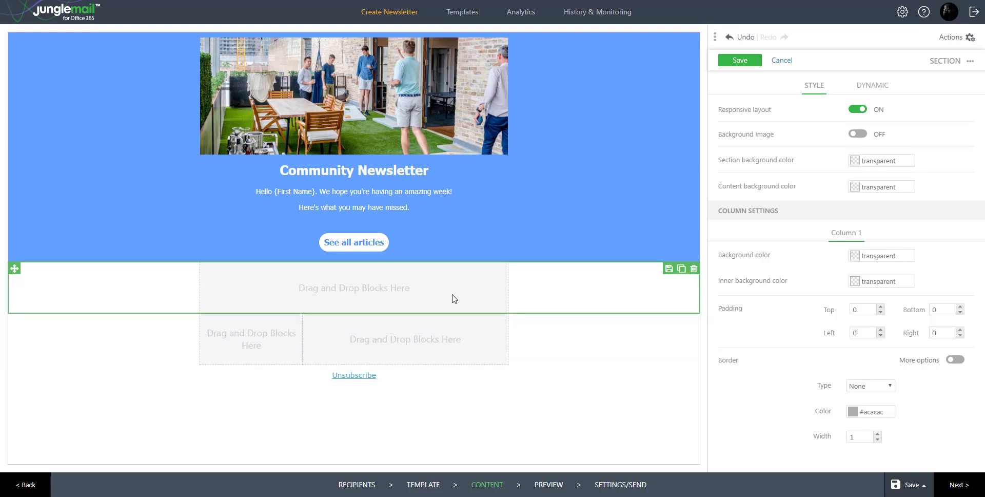
pyautogui.click(751, 64)
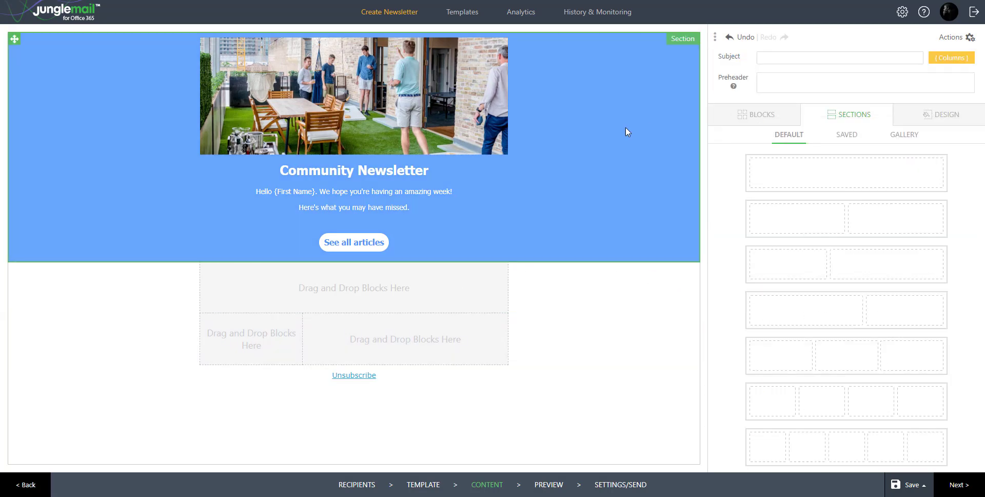
# Replace the First Name text inside the greeting's braces with the recipient's First Name column value placeholder and save the text block
pyautogui.click(362, 176)
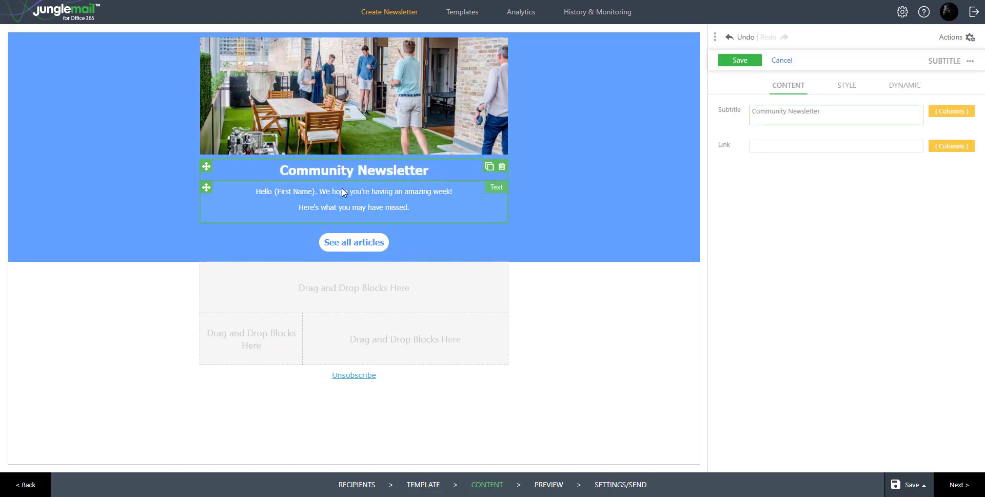
pyautogui.click(786, 61)
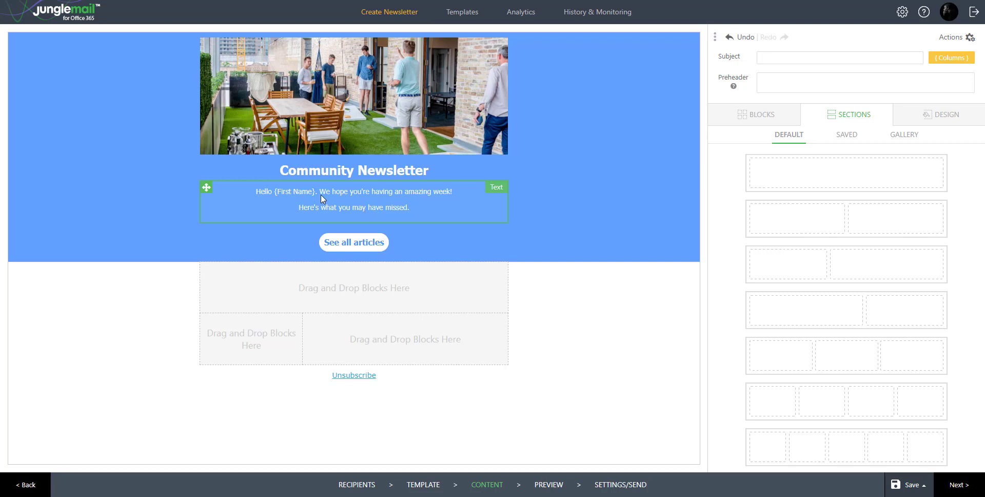
pyautogui.click(277, 200)
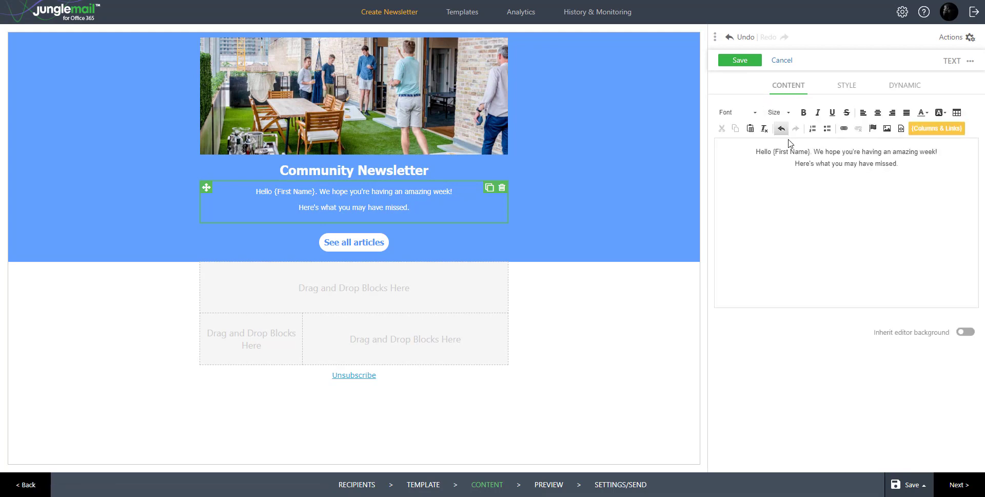
pyautogui.click(774, 152)
pyautogui.moveTo(776, 154); pyautogui.dragTo(801, 154)
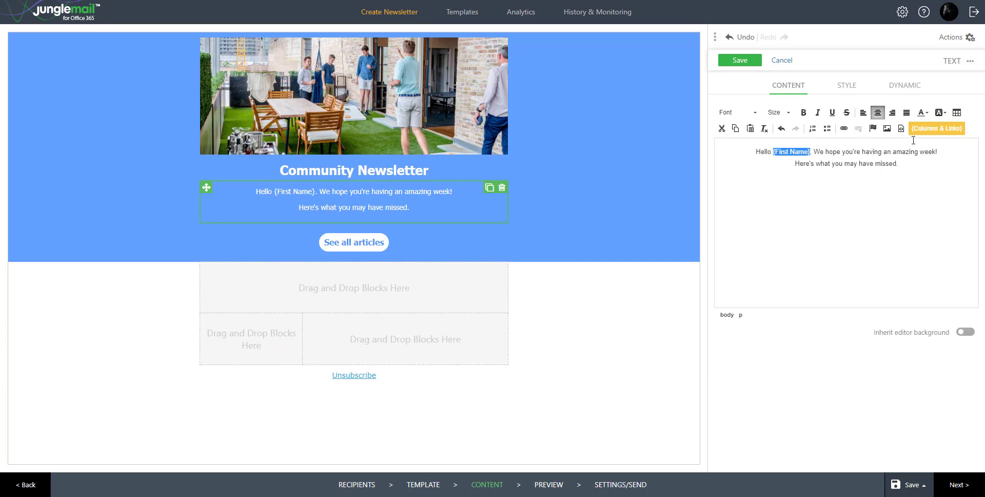
pyautogui.click(939, 128)
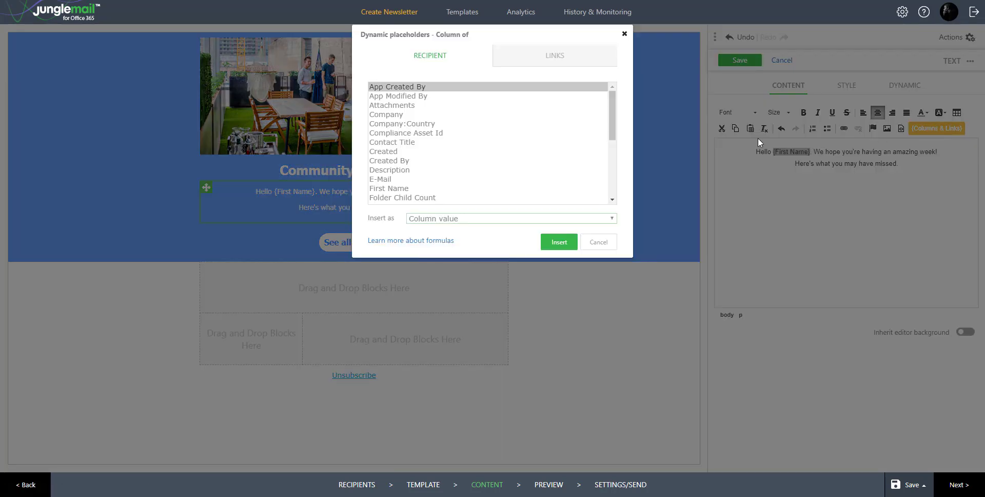
pyautogui.click(400, 187)
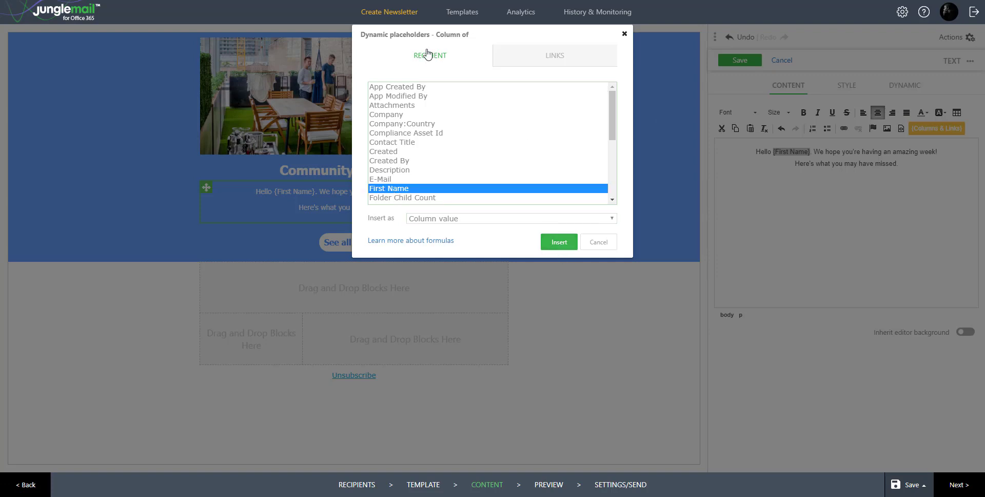
pyautogui.click(559, 245)
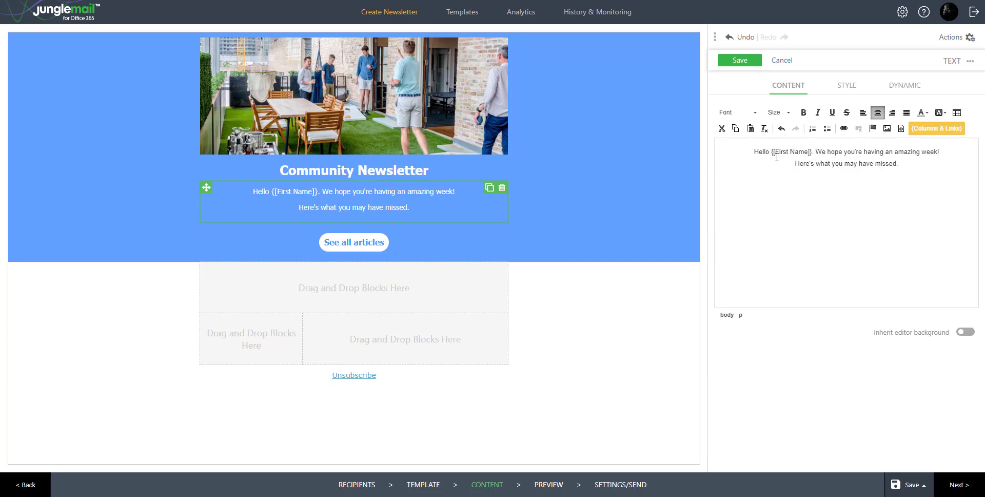
pyautogui.click(741, 61)
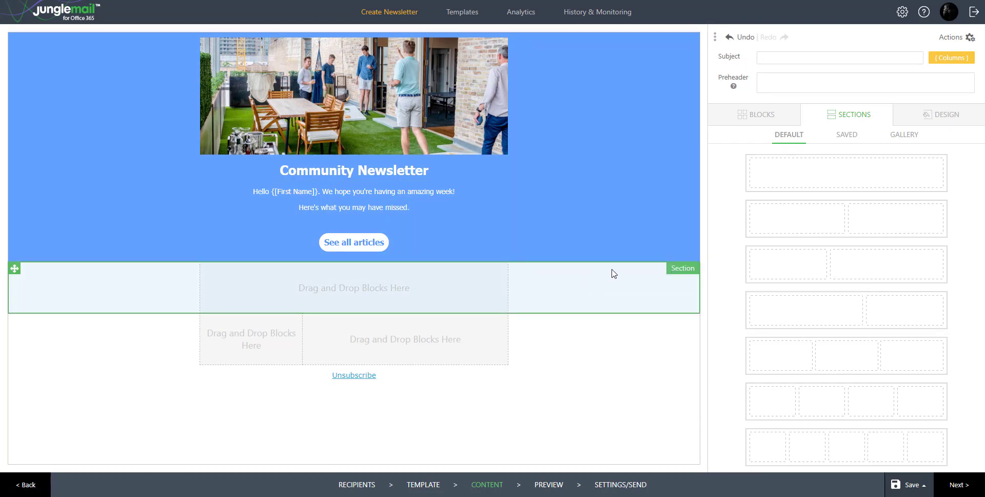
# Add a Subtitle block to the empty single-column section and set its padding to 20 at the top and 15 at the bottom
pyautogui.click(770, 121)
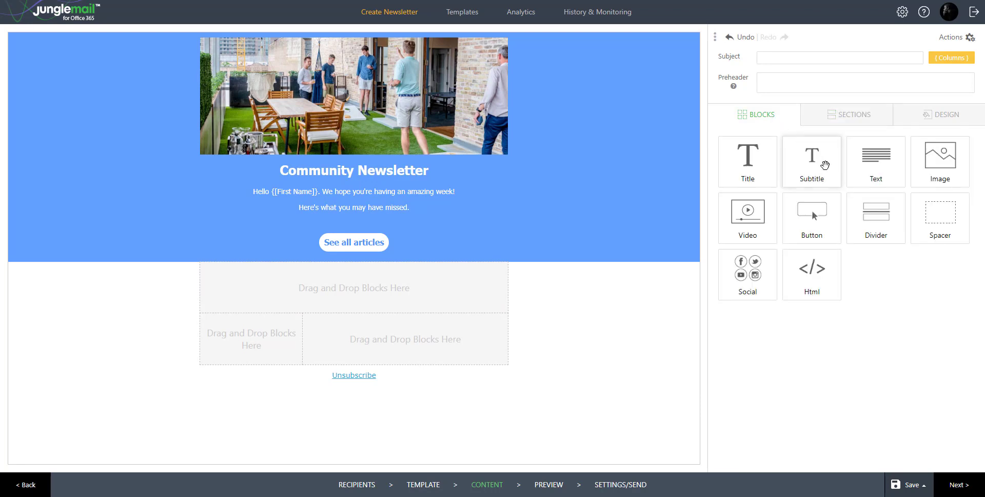
pyautogui.moveTo(823, 156); pyautogui.dragTo(485, 280)
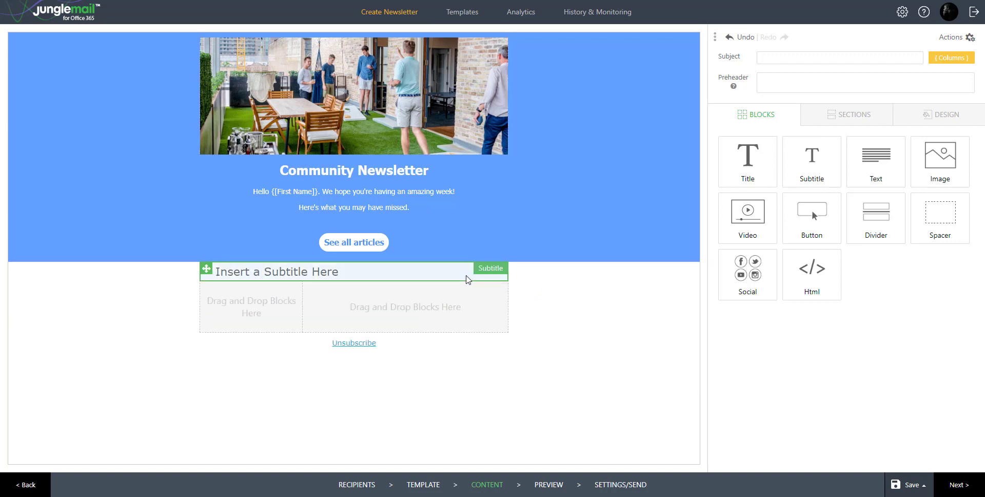
pyautogui.click(468, 280)
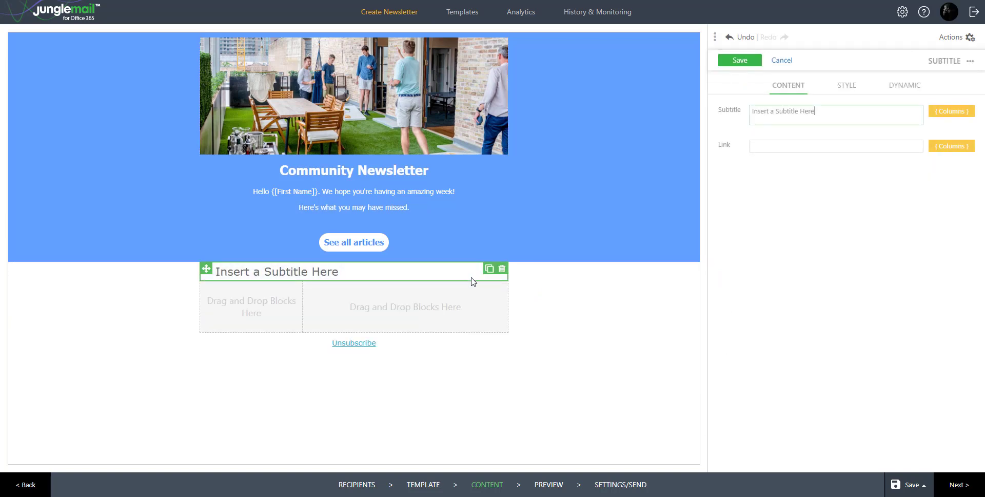
pyautogui.click(850, 90)
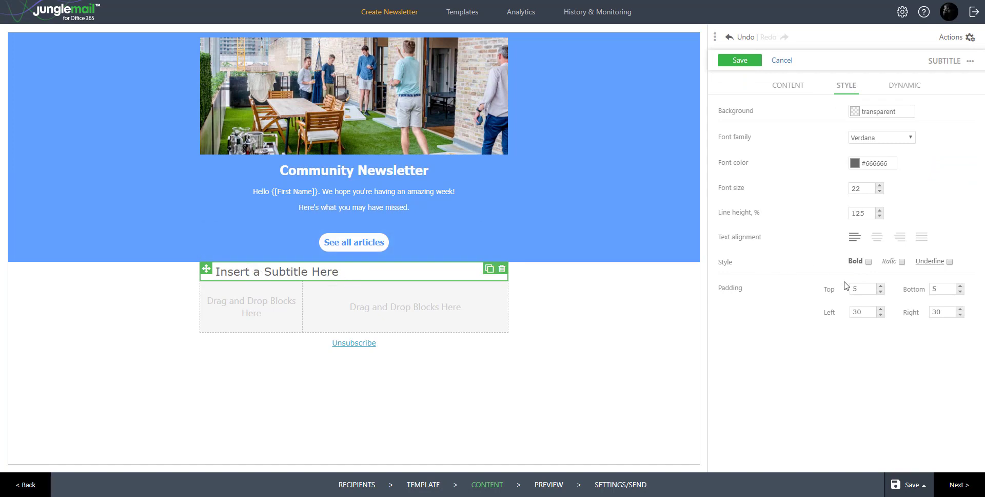
pyautogui.moveTo(862, 289); pyautogui.dragTo(827, 286)
pyautogui.write('20')
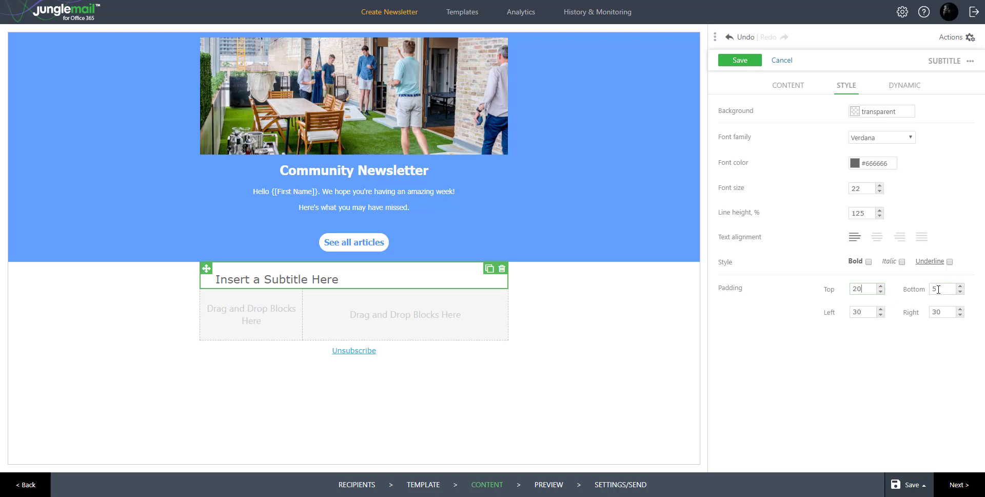
pyautogui.moveTo(939, 288); pyautogui.dragTo(921, 291)
pyautogui.write('15')
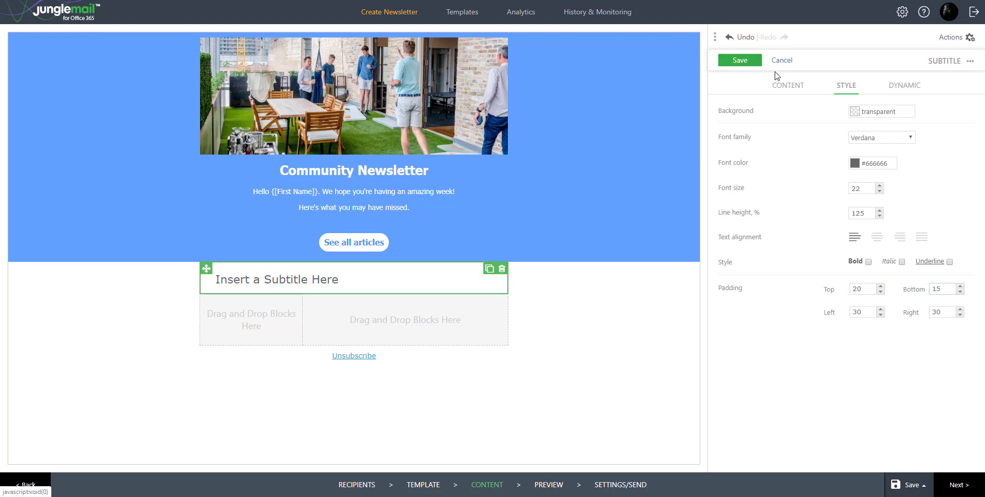
# Change the new subtitle's text to "Latest Articles", center it and save the block
pyautogui.click(783, 86)
pyautogui.moveTo(817, 111); pyautogui.dragTo(750, 112)
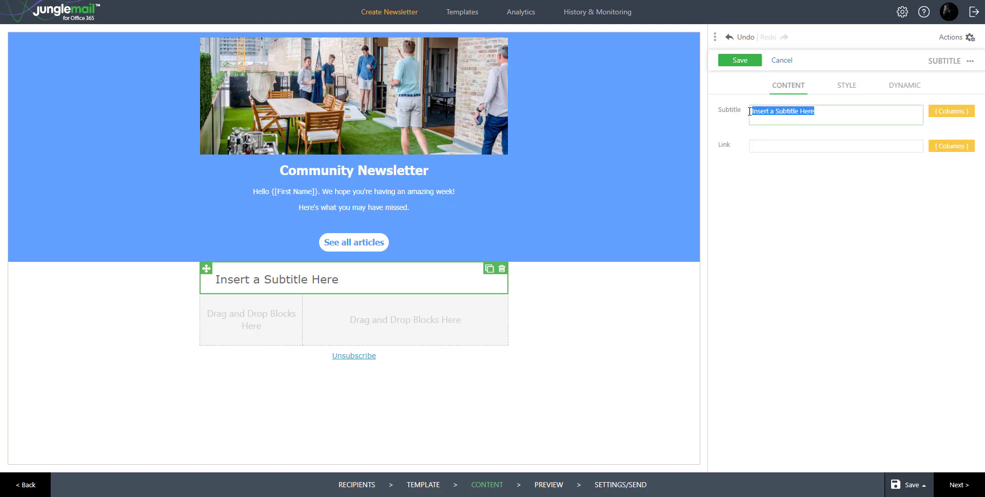
pyautogui.write('W')
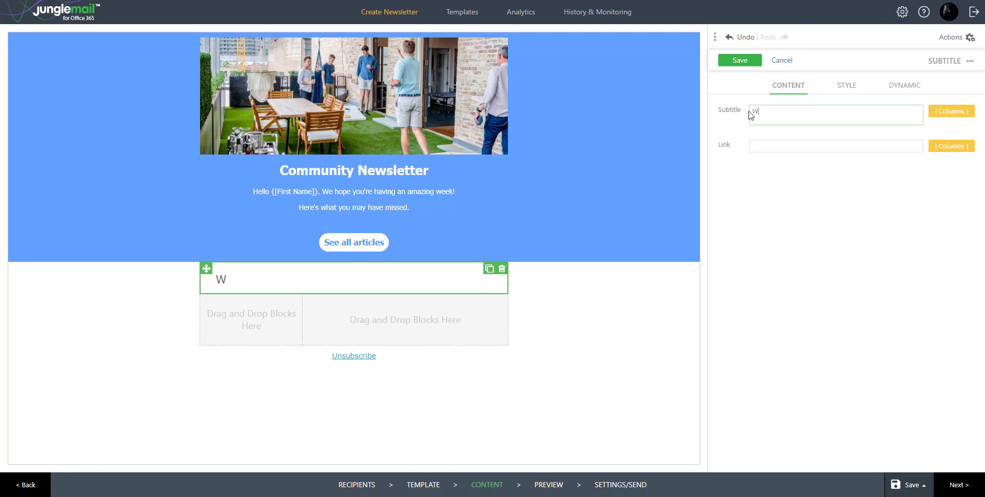
pyautogui.press('BackSpace')
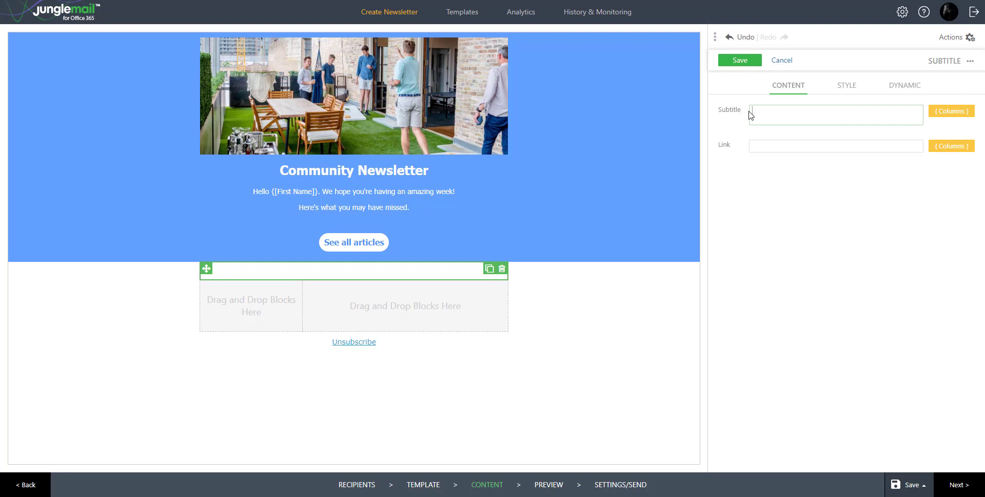
pyautogui.write('Latest')
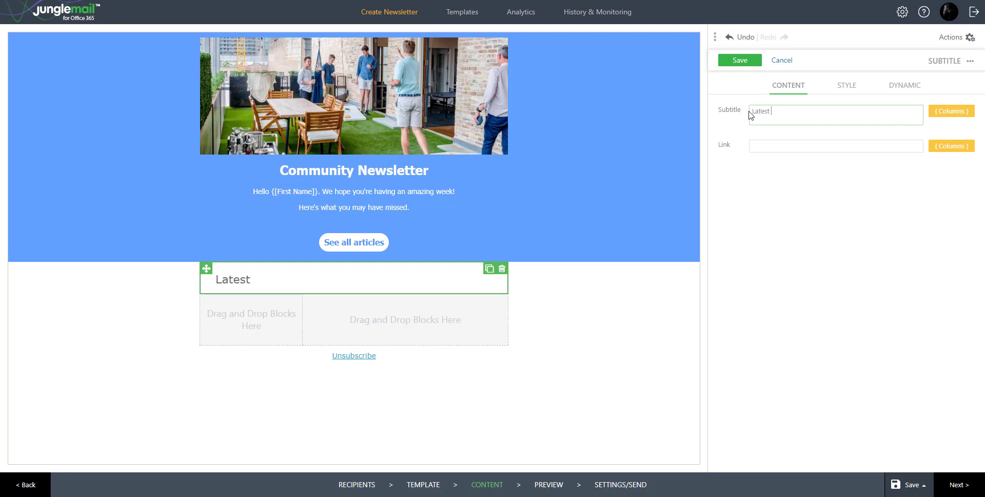
pyautogui.write(' Articles')
pyautogui.click(847, 85)
pyautogui.click(878, 242)
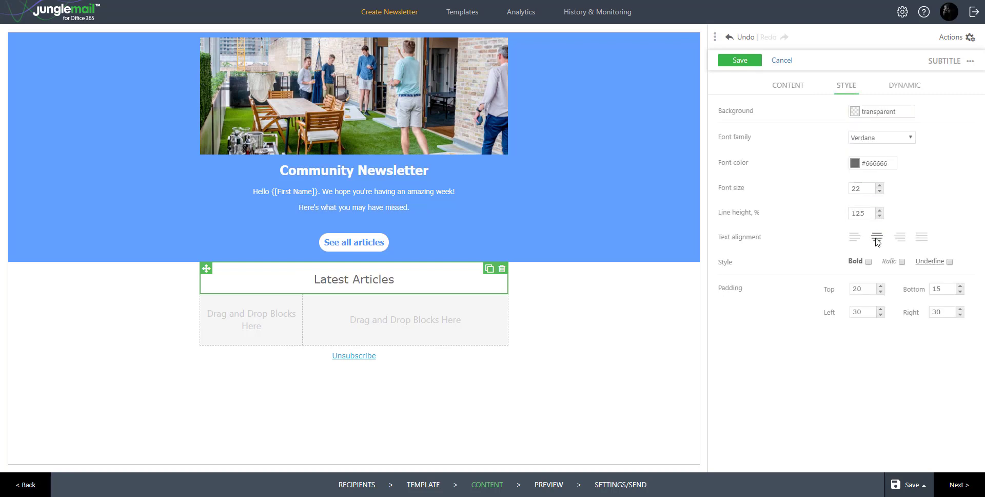
pyautogui.click(750, 66)
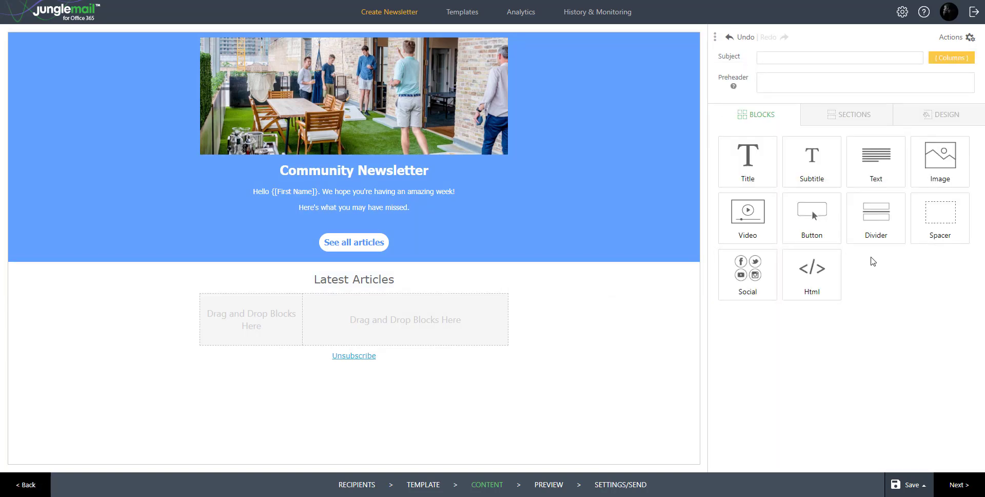
# Add a Spacer block below the Latest Articles subtitle with a height of 35 and save it
pyautogui.moveTo(940, 213); pyautogui.dragTo(465, 303)
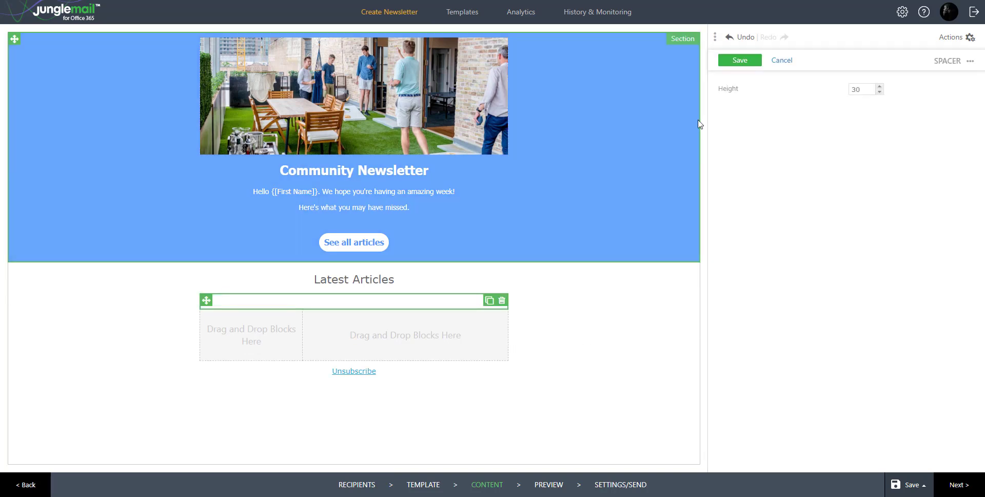
pyautogui.click(880, 86)
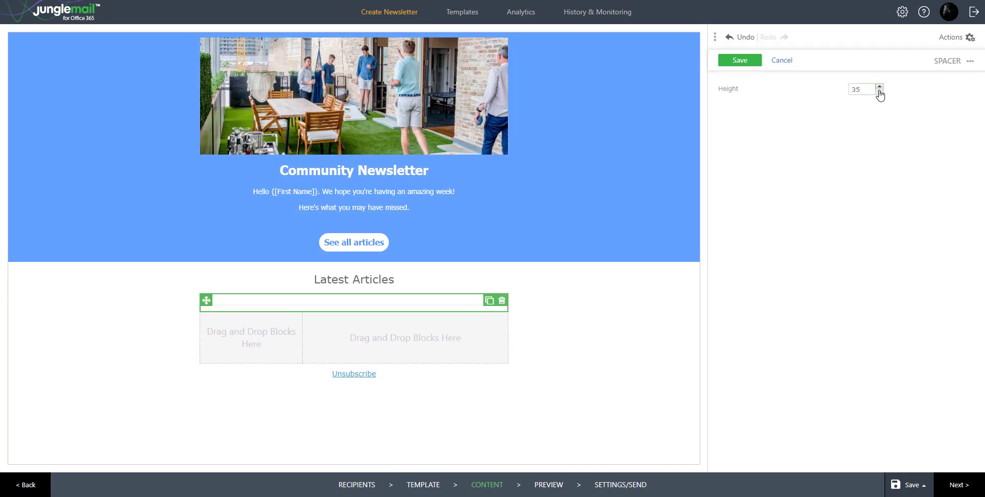
pyautogui.click(880, 92)
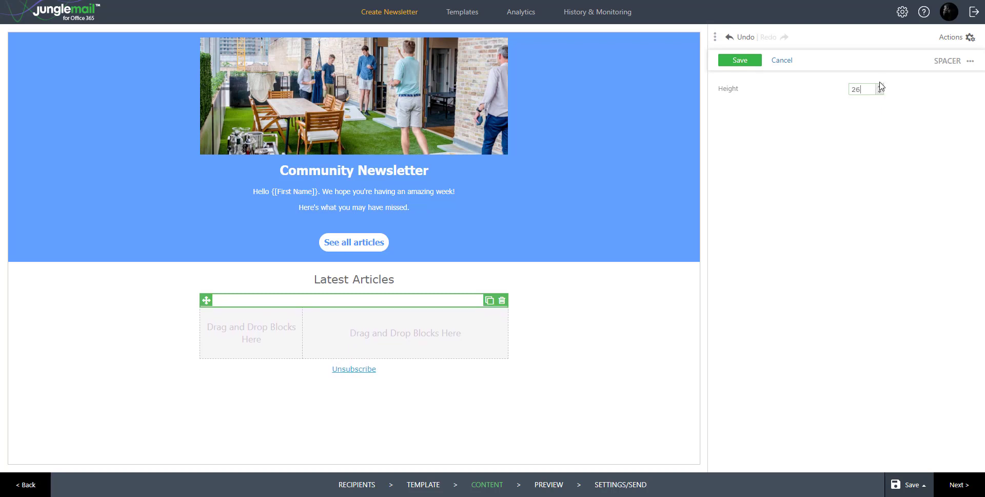
pyautogui.click(880, 87)
pyautogui.click(879, 86)
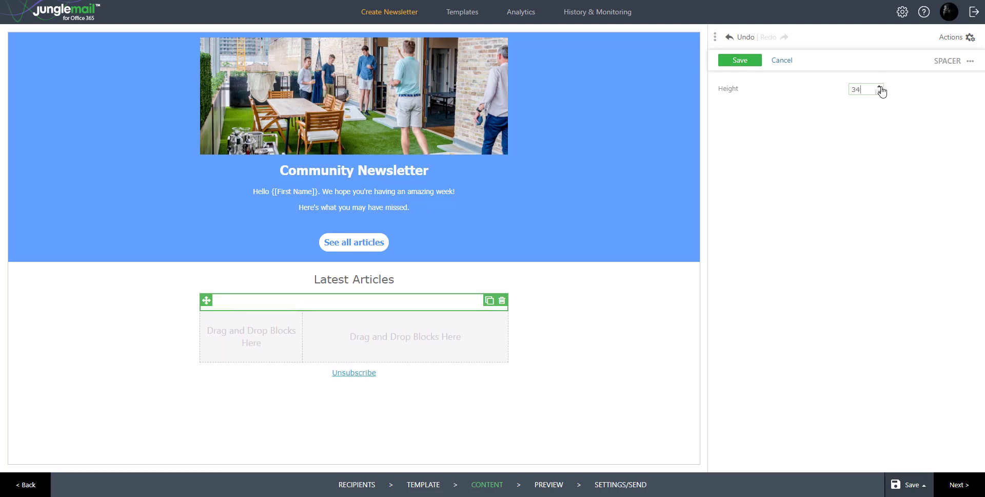
pyautogui.click(880, 87)
pyautogui.click(750, 65)
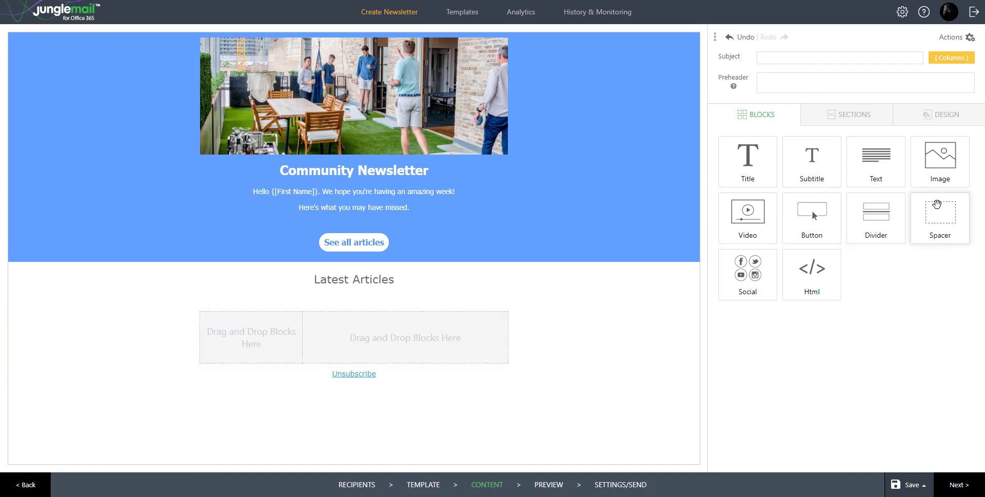
# Place an Image block in the narrow column and a Subtitle block followed by a Text block in the wide column
pyautogui.moveTo(944, 159)
pyautogui.mouseDown()
pyautogui.moveTo(841, 259)
pyautogui.moveTo(273, 345)
pyautogui.mouseUp()
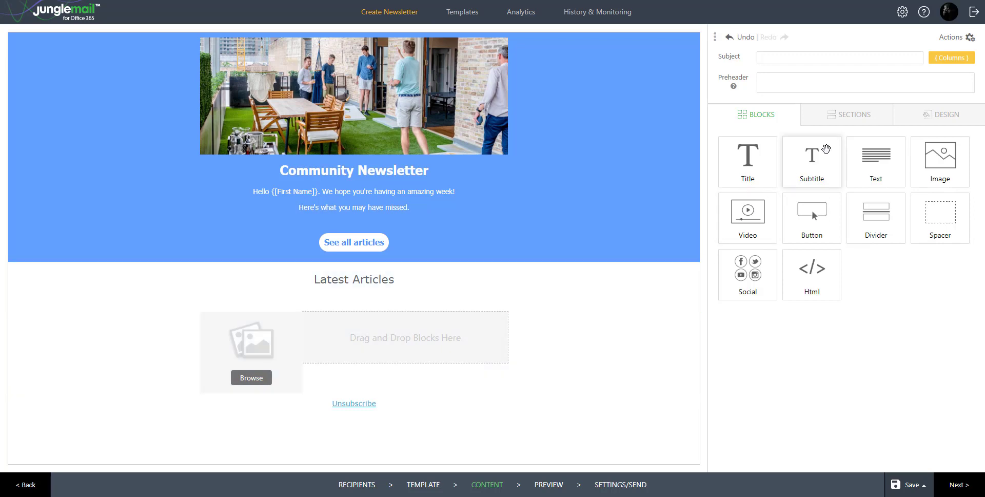
pyautogui.moveTo(827, 151); pyautogui.dragTo(475, 328)
pyautogui.moveTo(455, 330); pyautogui.dragTo(456, 333)
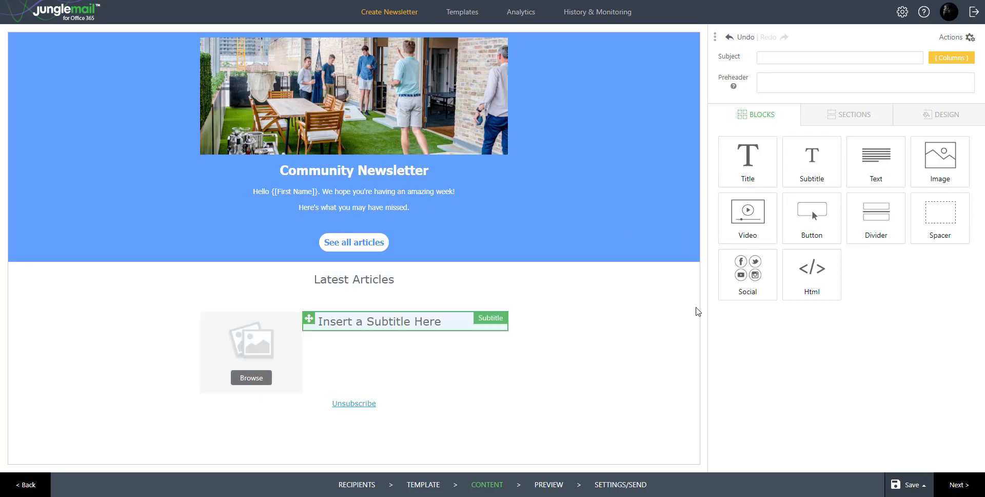
pyautogui.moveTo(876, 157); pyautogui.dragTo(416, 328)
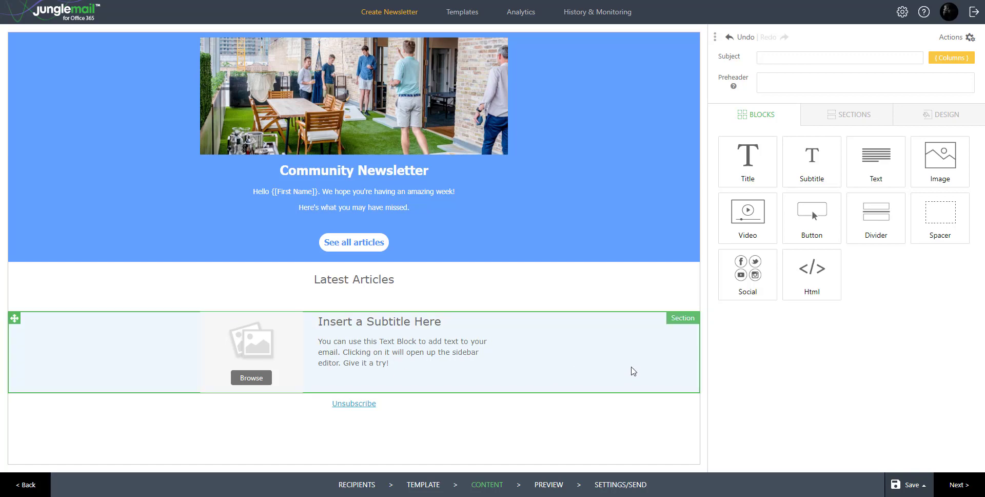
# Enable SharePoint content for the two-column section holding the image, subtitle and text placeholders
pyautogui.click(634, 371)
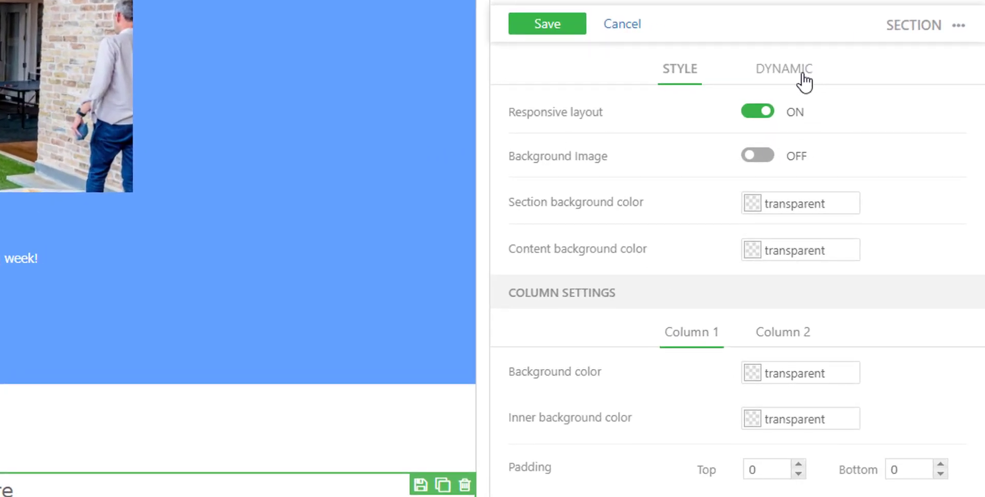
pyautogui.click(804, 82)
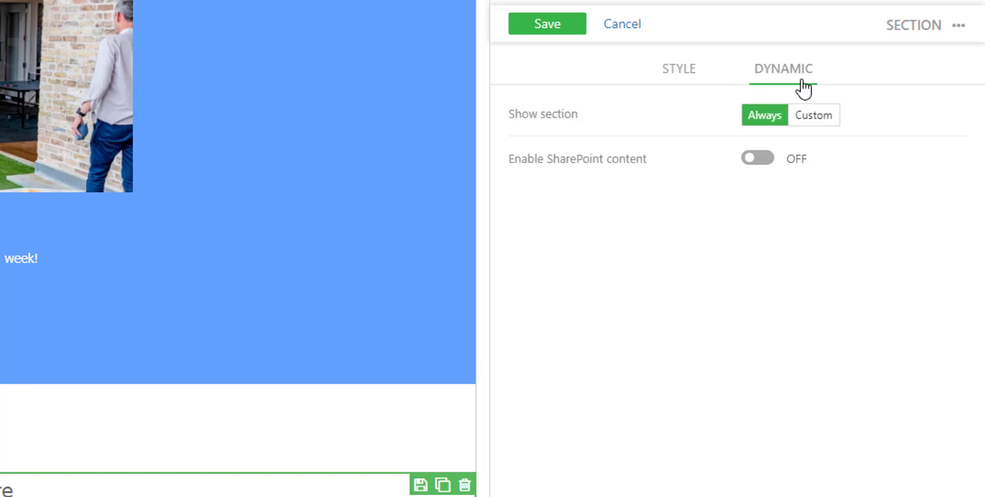
pyautogui.click(754, 163)
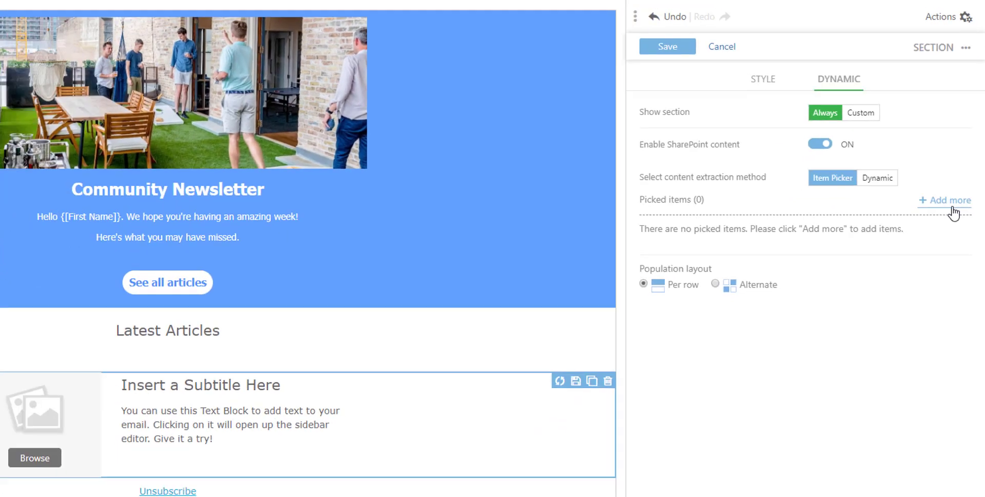
pyautogui.click(947, 237)
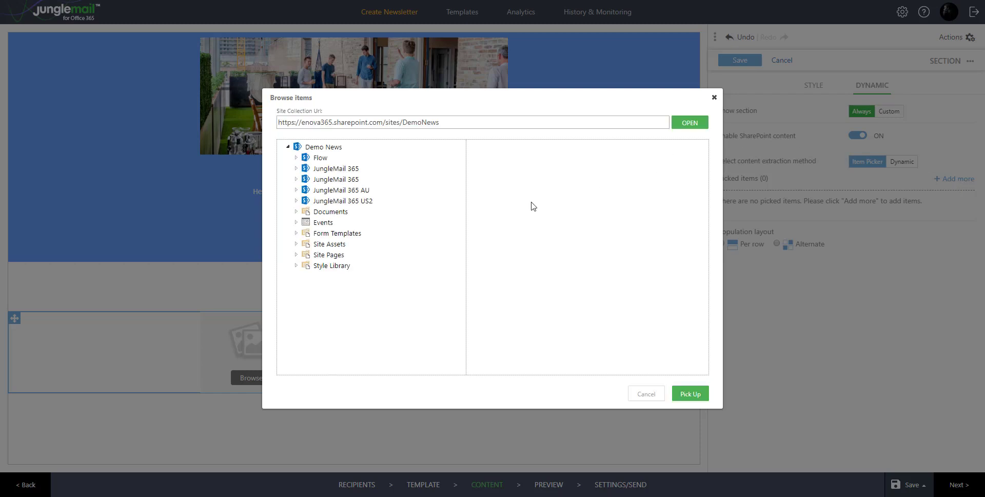
pyautogui.click(328, 255)
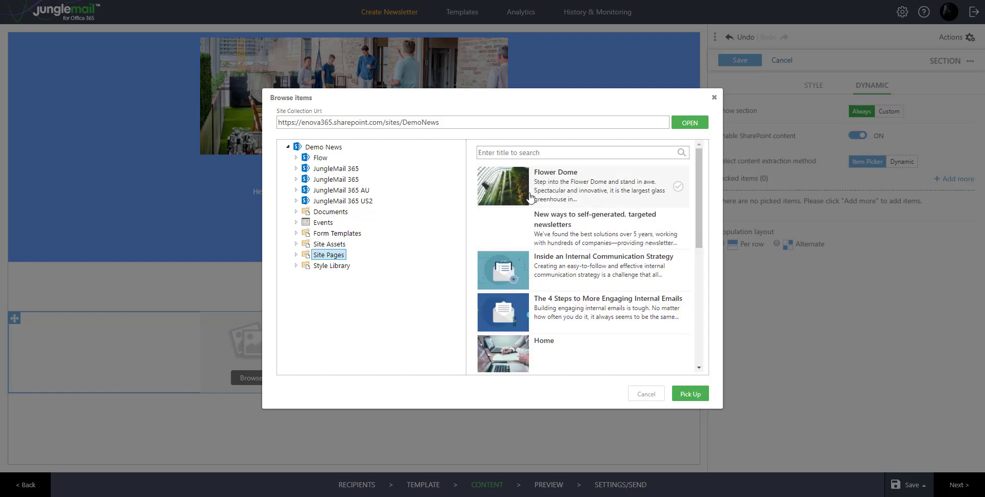
pyautogui.click(672, 229)
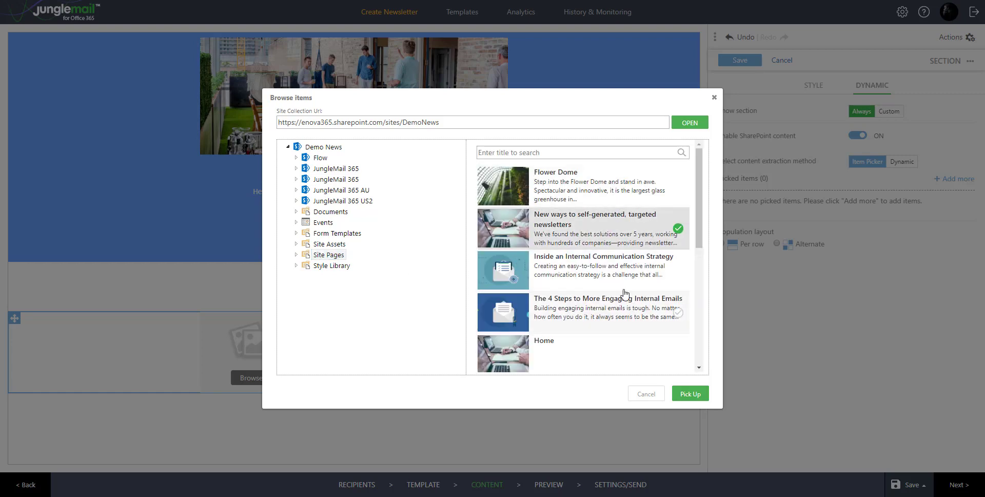
pyautogui.click(625, 295)
pyautogui.click(614, 203)
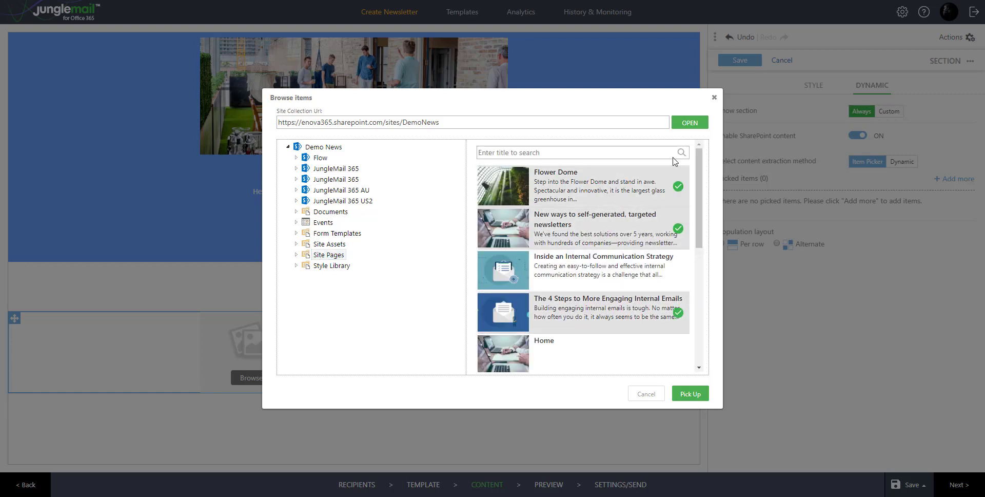
pyautogui.click(646, 395)
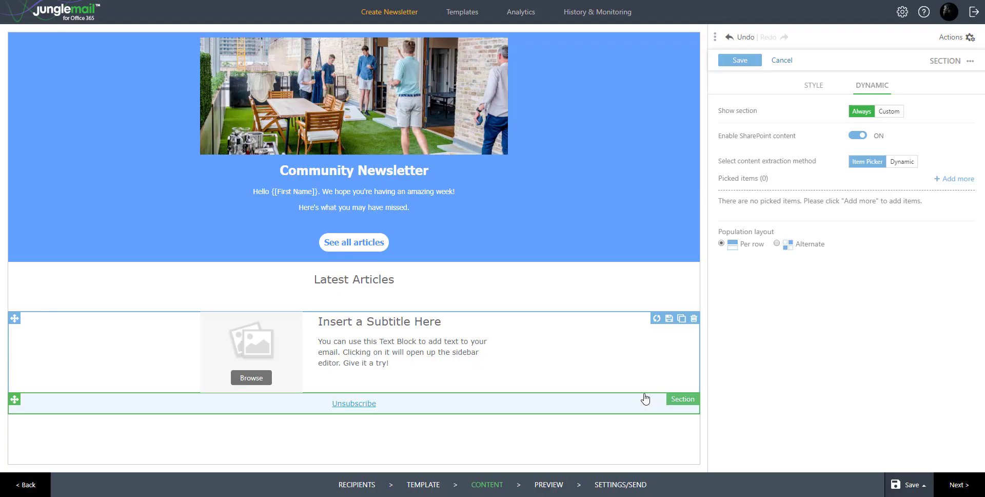
# Try the Dynamic extraction method with Site Pages as the content list and look through its list views
pyautogui.click(903, 162)
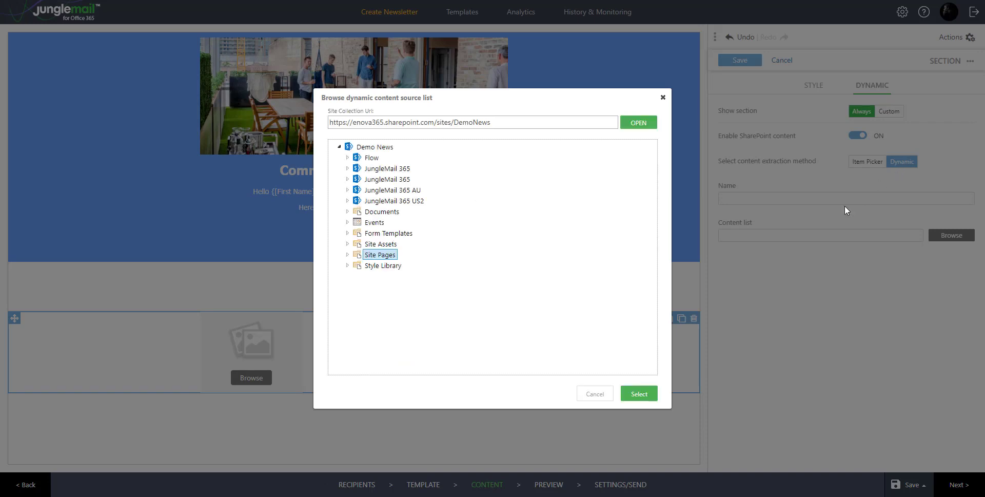
pyautogui.click(640, 393)
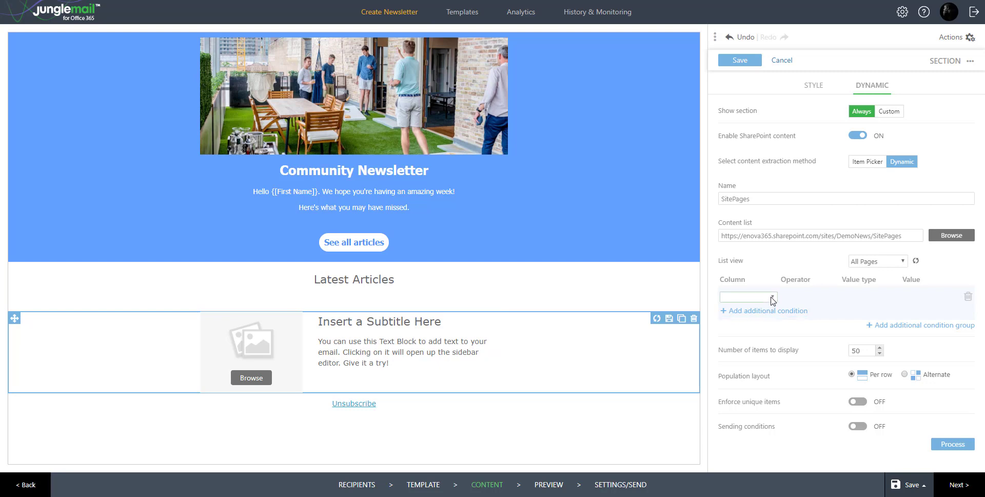
pyautogui.click(883, 262)
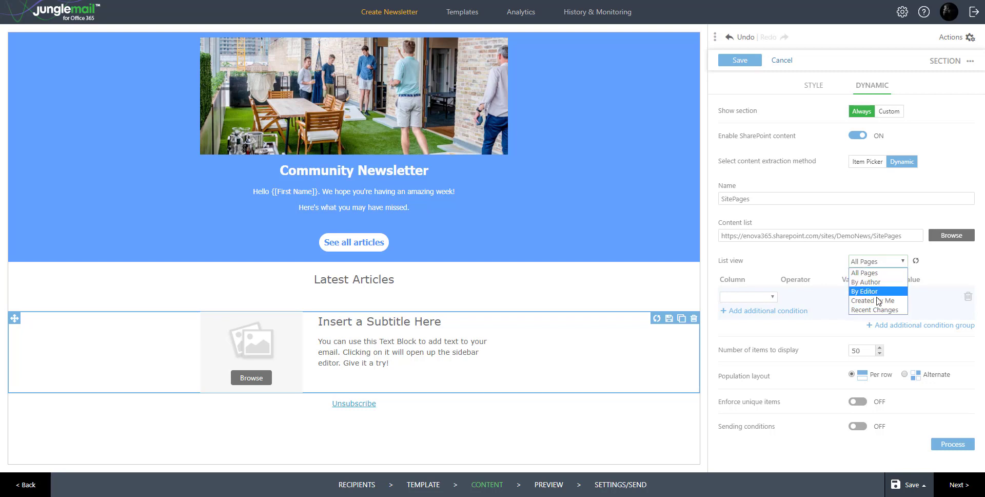
pyautogui.click(831, 263)
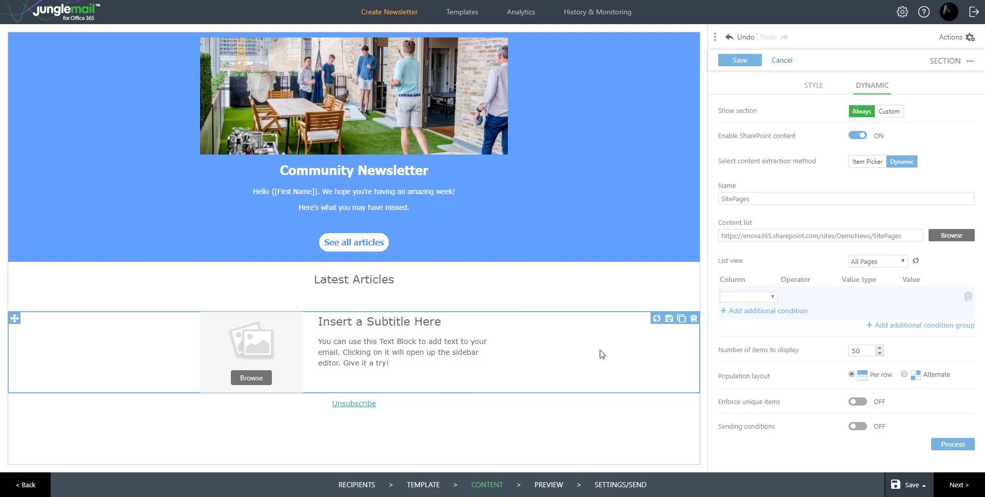
# Use the Item Picker to add "Inside an Internal Communication Strategy" and "The 4 Steps to More Engaging Internal Emails" from Site Pages
pyautogui.click(872, 163)
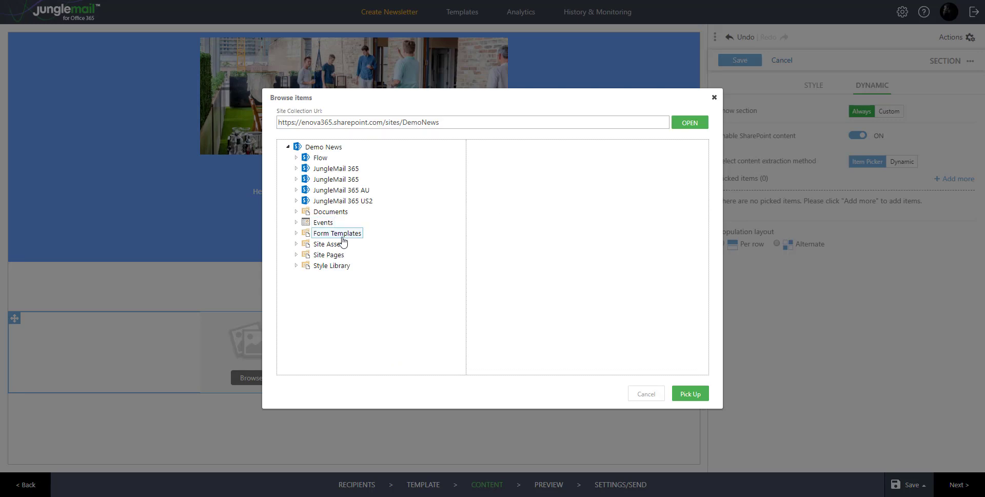
pyautogui.click(332, 256)
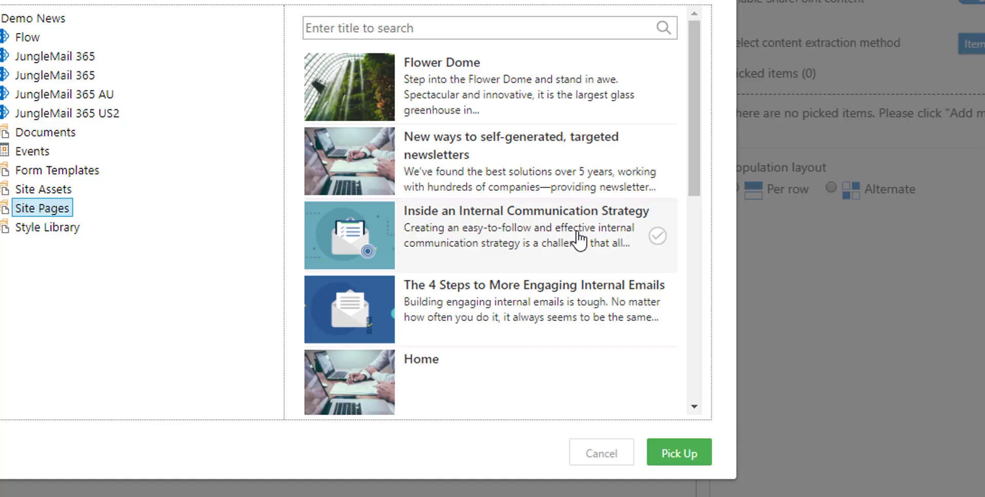
pyautogui.click(579, 237)
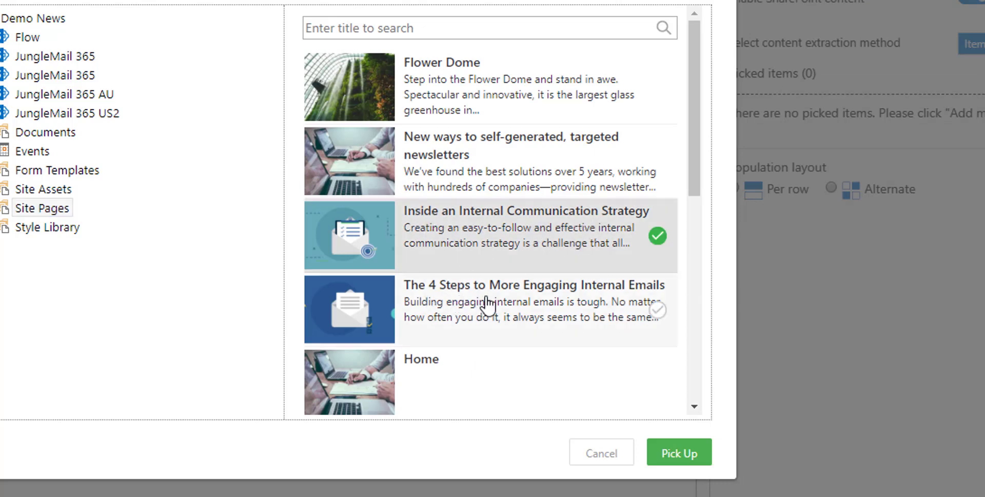
pyautogui.click(588, 301)
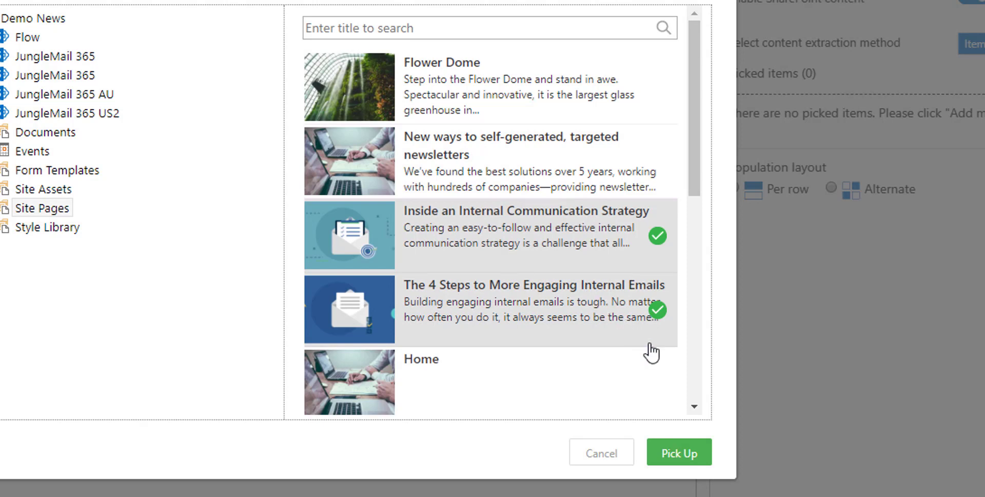
pyautogui.click(696, 453)
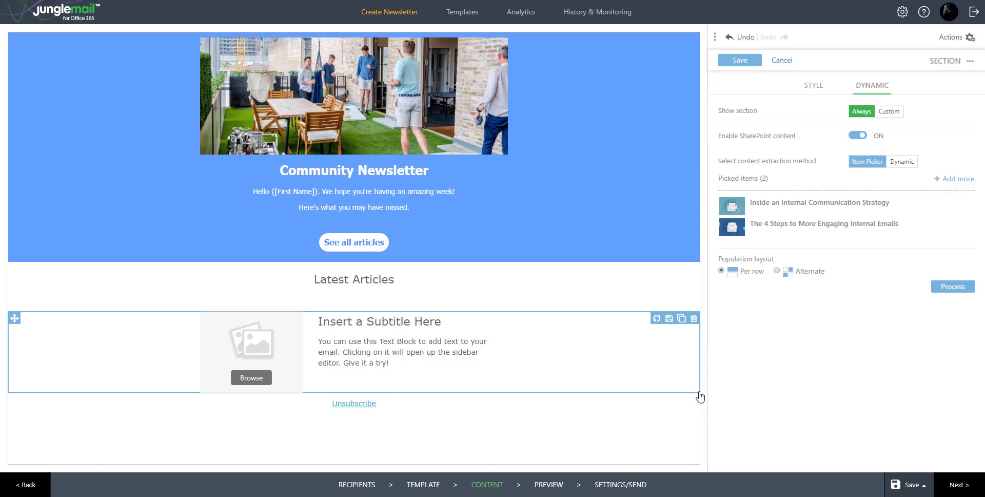
# Try processing the picked items, cancel it, and save the section's SharePoint content settings
pyautogui.click(963, 292)
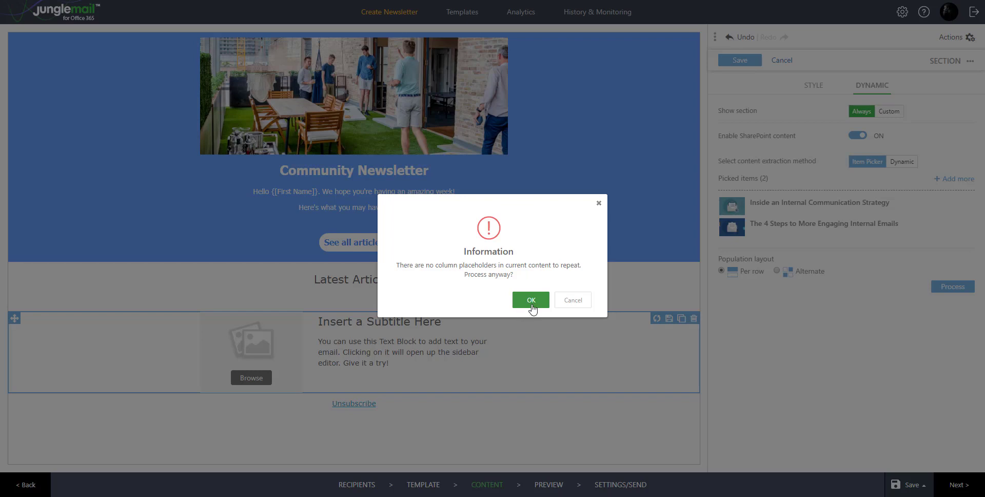
pyautogui.click(569, 304)
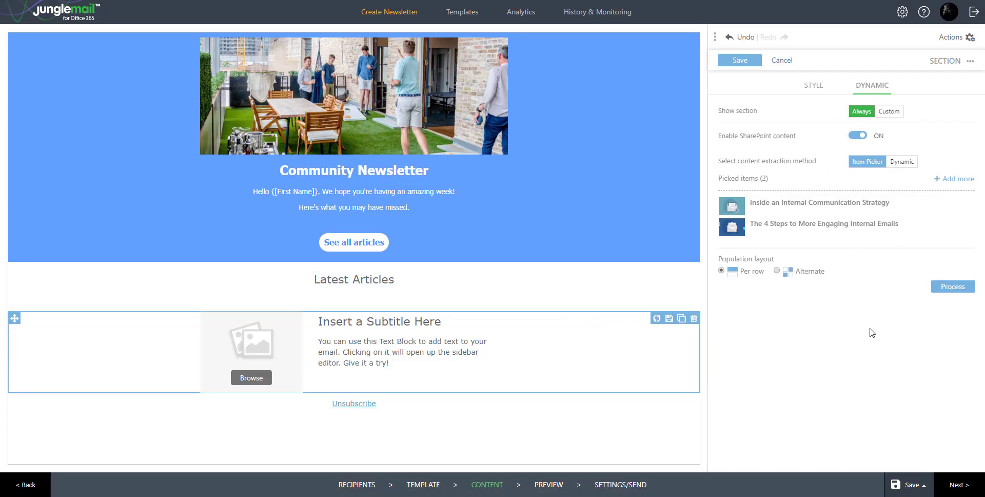
pyautogui.click(741, 62)
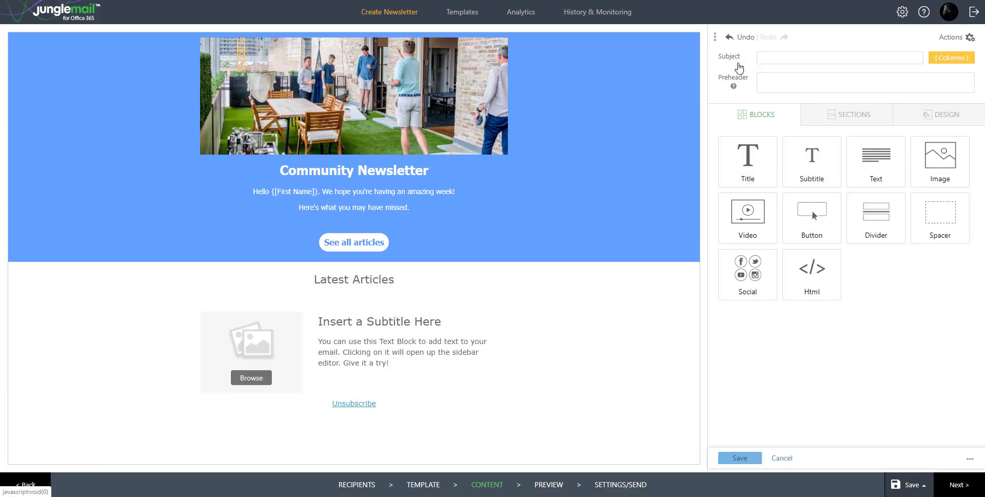
# Replace the subtitle text beside the image with the dynamic section's Title column placeholder
pyautogui.click(668, 356)
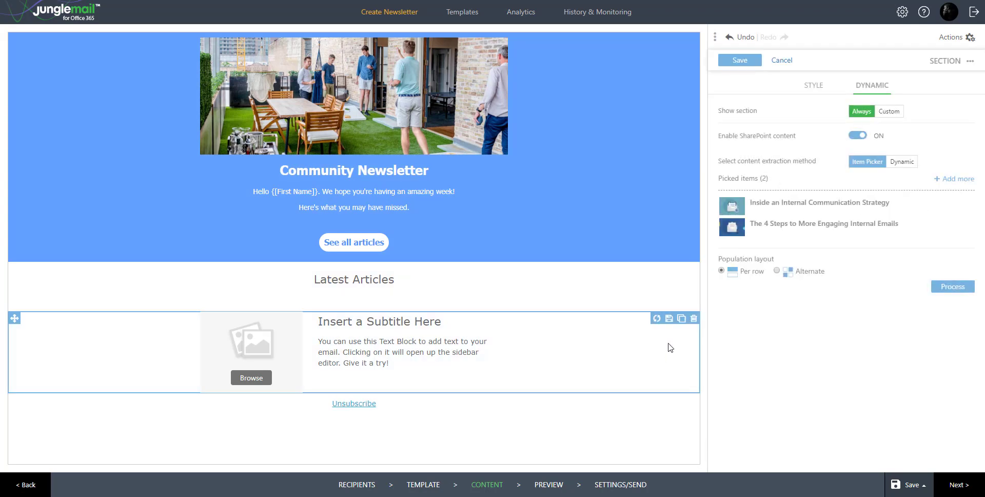
pyautogui.click(439, 331)
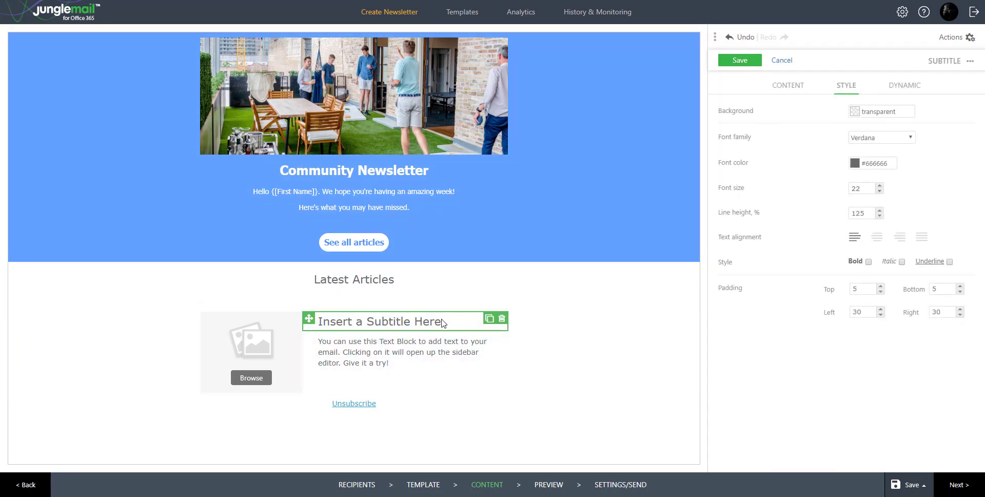
pyautogui.click(793, 85)
pyautogui.tripleClick(841, 117)
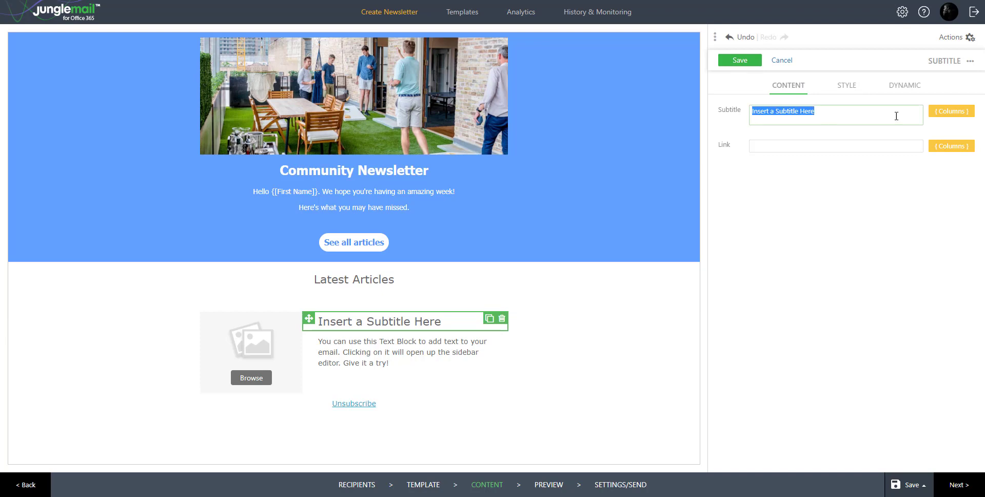
pyautogui.click(952, 111)
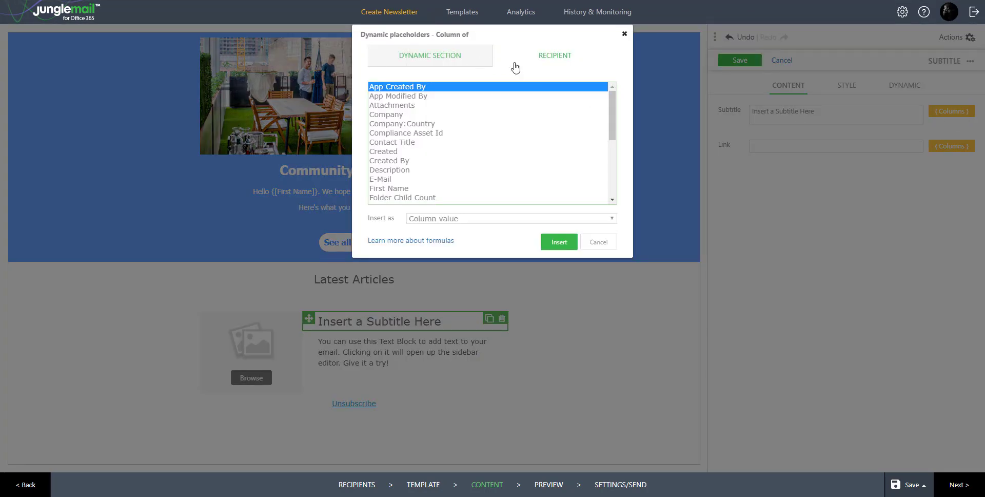
pyautogui.click(466, 61)
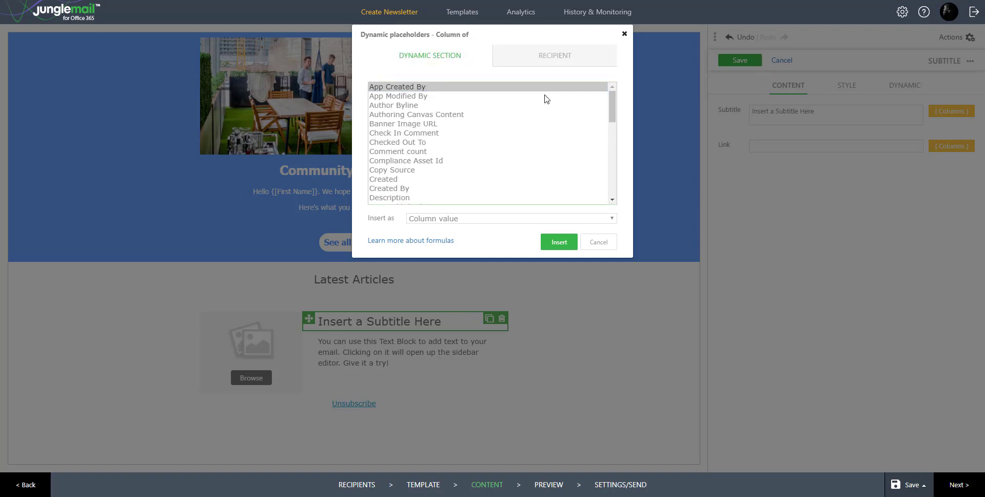
pyautogui.click(611, 106)
pyautogui.moveTo(611, 103); pyautogui.dragTo(612, 104)
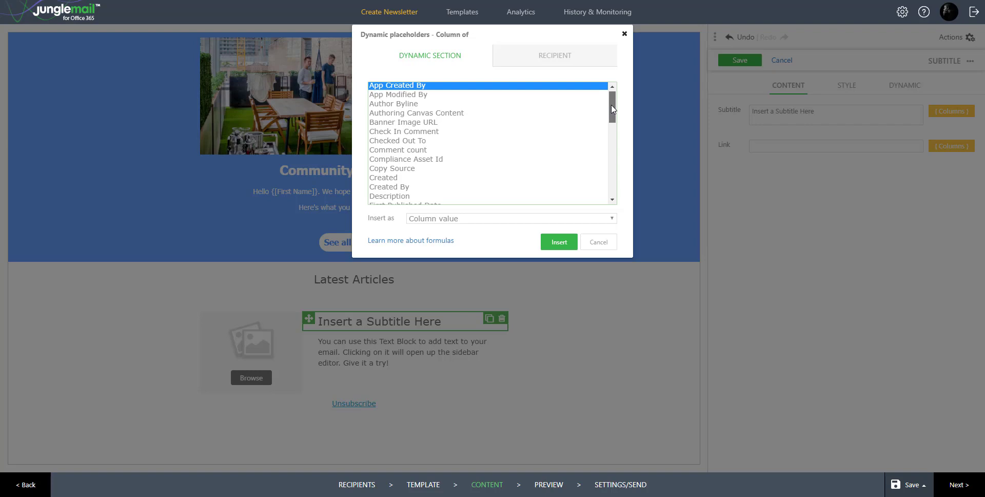
pyautogui.moveTo(611, 107); pyautogui.dragTo(612, 192)
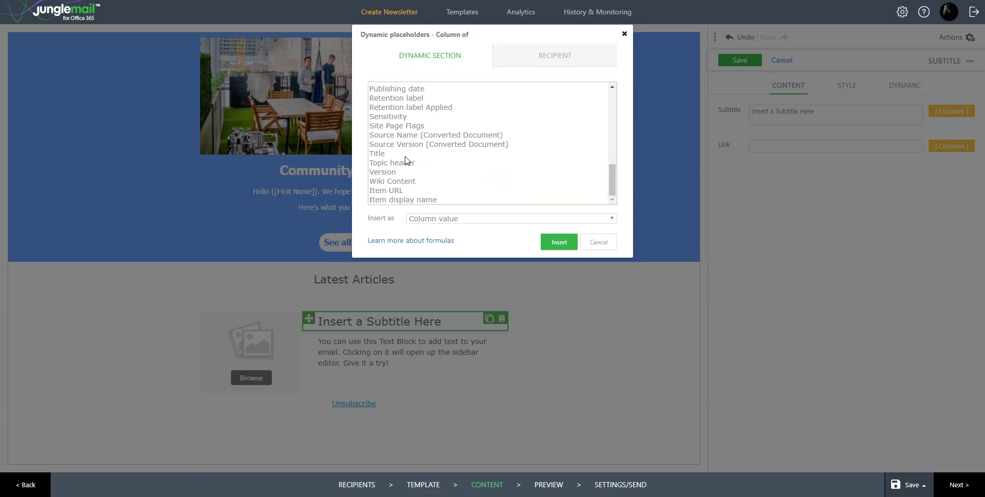
pyautogui.click(405, 154)
pyautogui.click(559, 241)
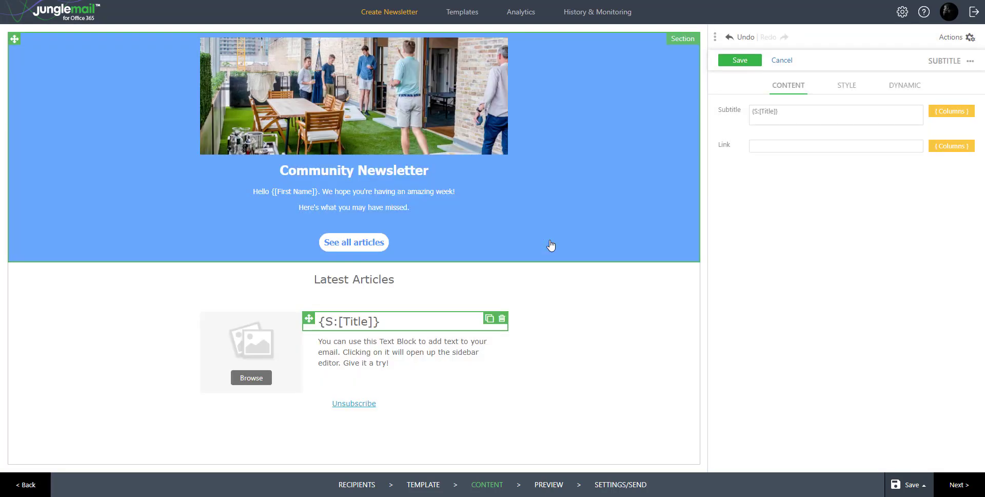
# Replace all text in the block below the Title placeholder with the dynamic section's Description column placeholder
pyautogui.click(458, 344)
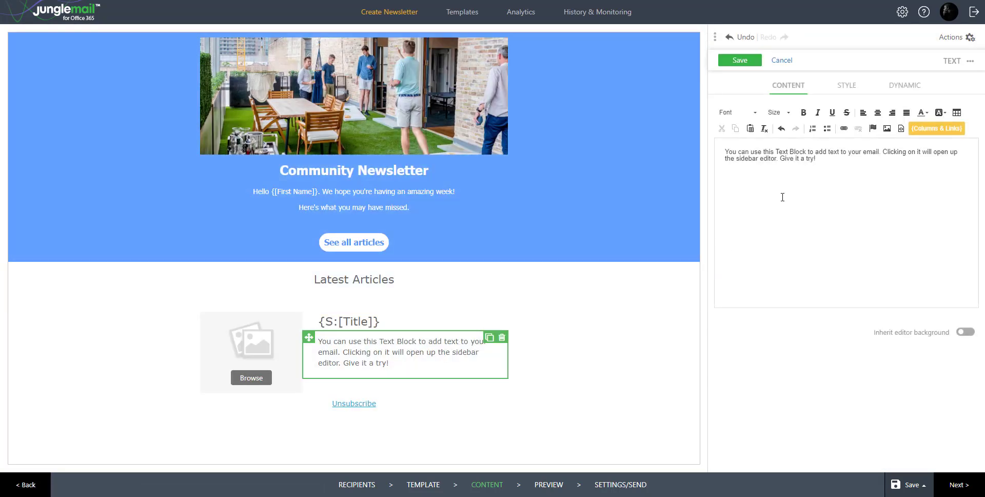
pyautogui.click(825, 169)
pyautogui.hotkey('ctrl', 'a')
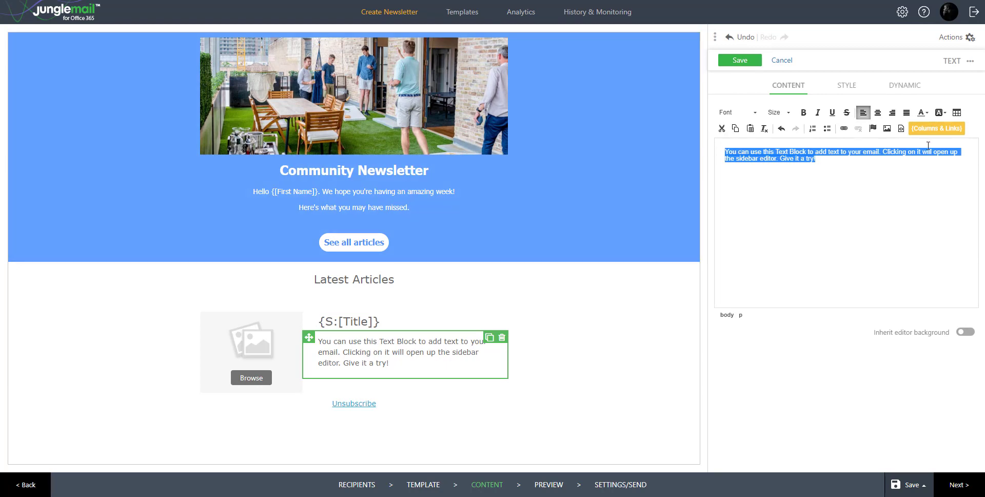
pyautogui.click(947, 129)
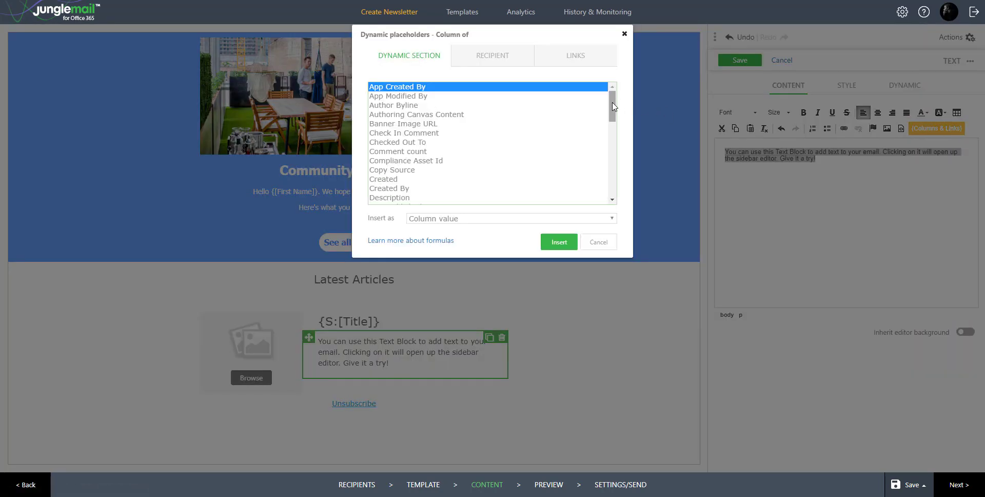
pyautogui.click(413, 196)
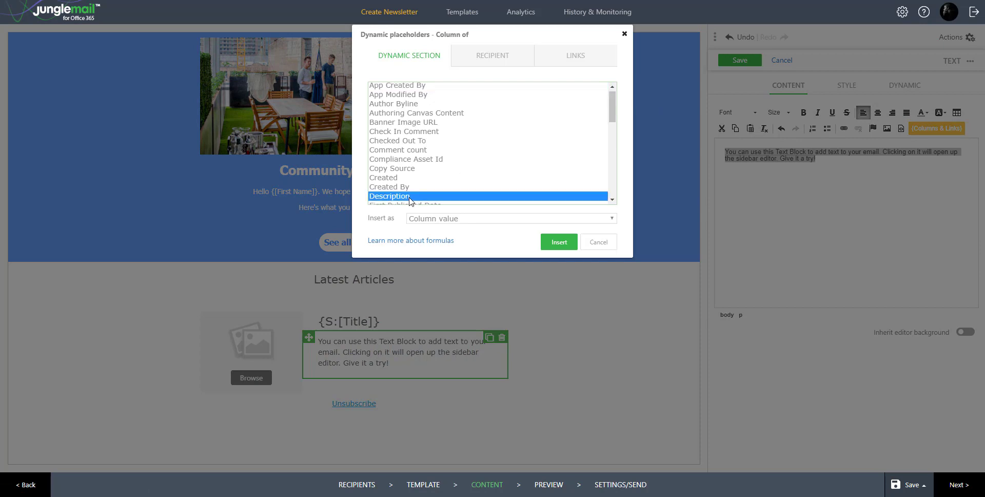
pyautogui.click(559, 242)
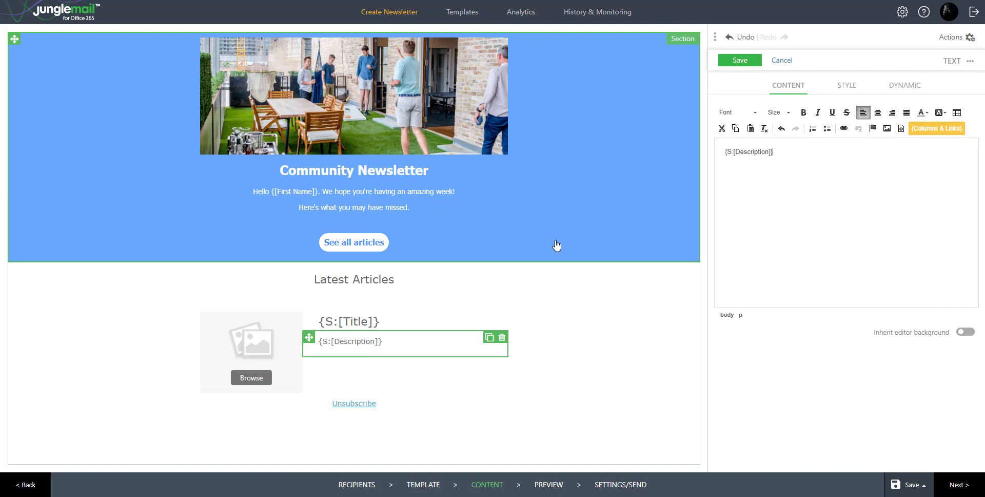
# Set the section's image block to the Banner Image URL placeholder
pyautogui.click(256, 381)
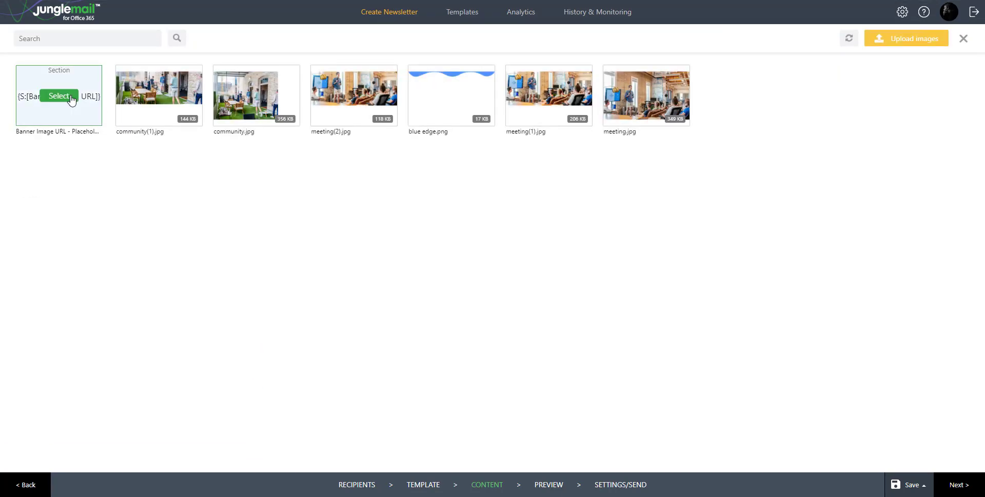
pyautogui.click(72, 99)
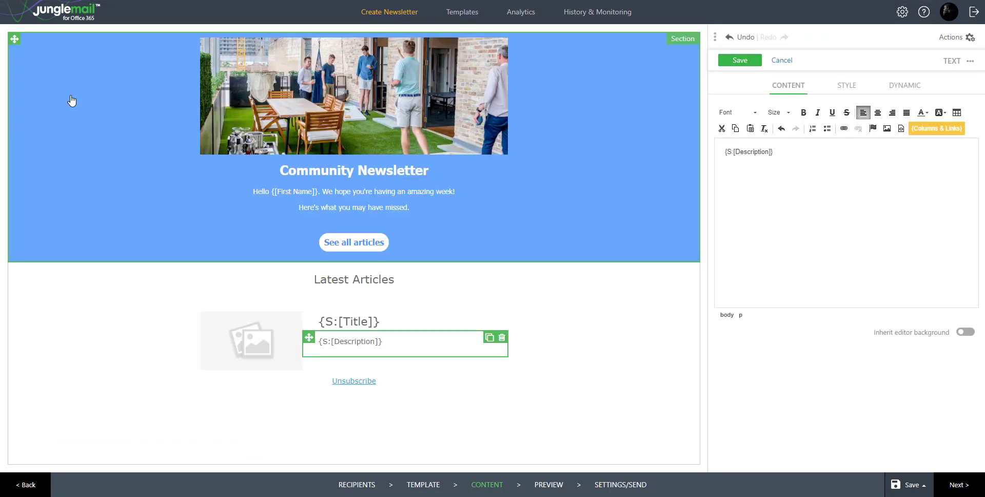
# Review the column placeholders assigned to the image, subtitle and text blocks of the Latest Articles section
pyautogui.click(245, 349)
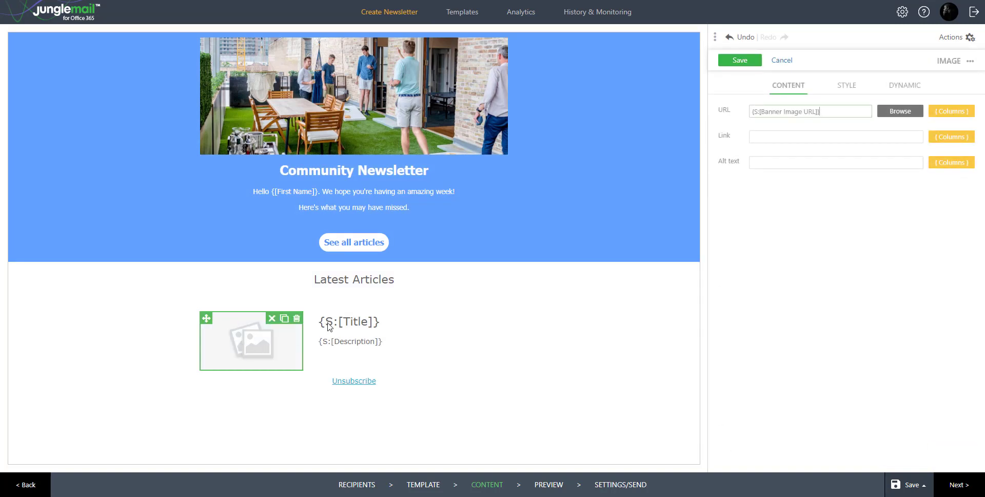
pyautogui.click(782, 60)
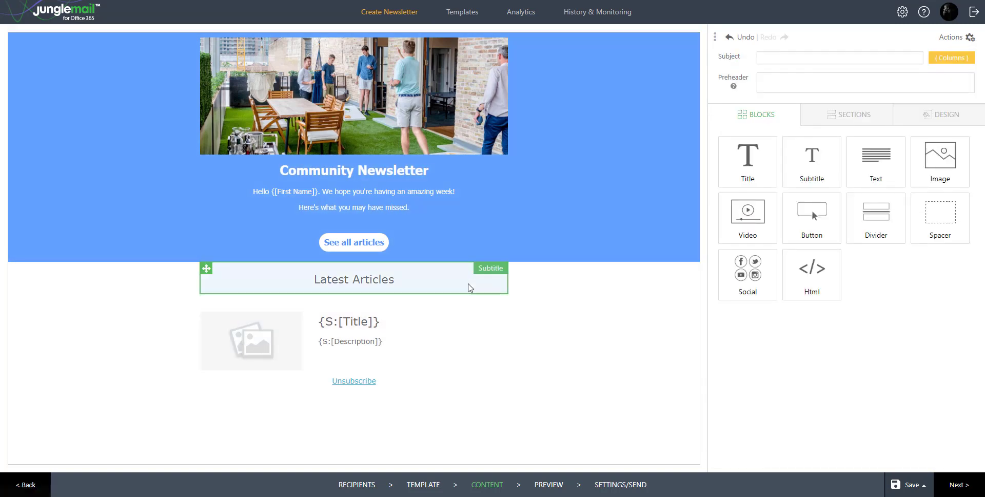
pyautogui.click(419, 330)
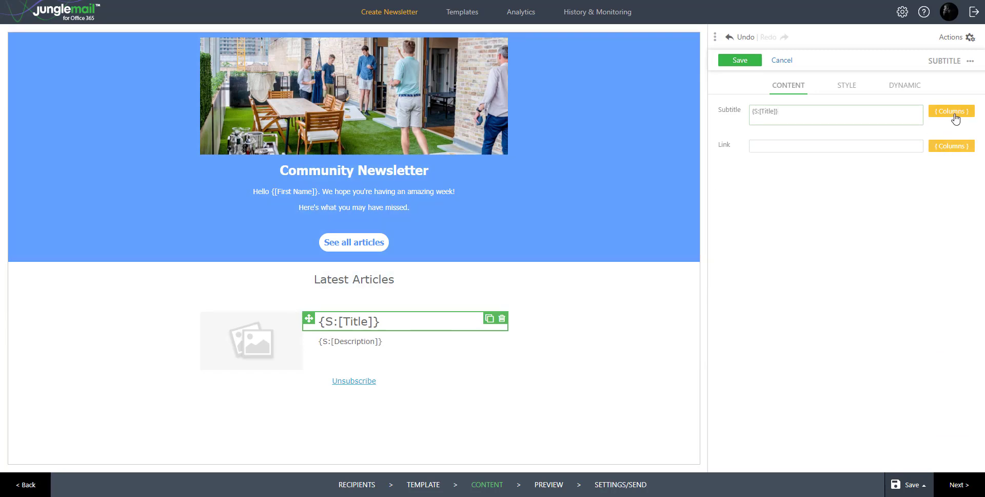
pyautogui.click(784, 62)
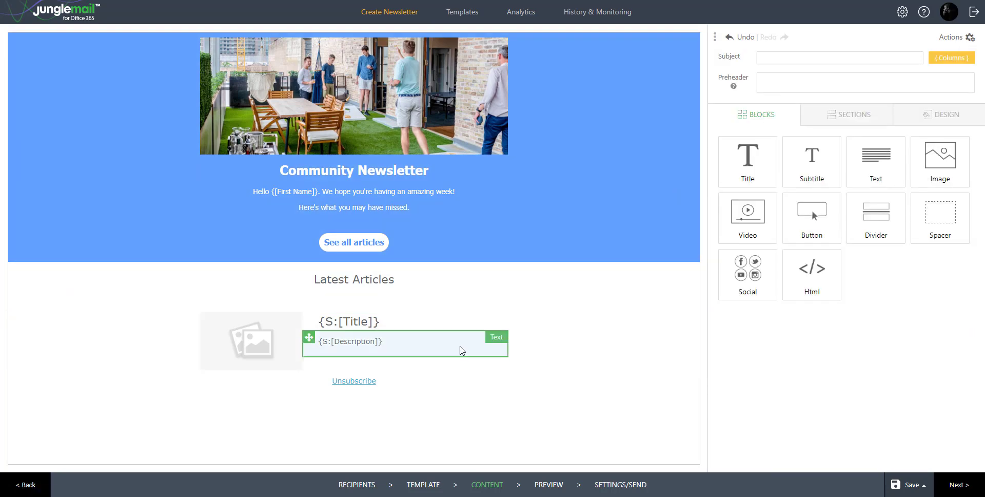
pyautogui.click(462, 347)
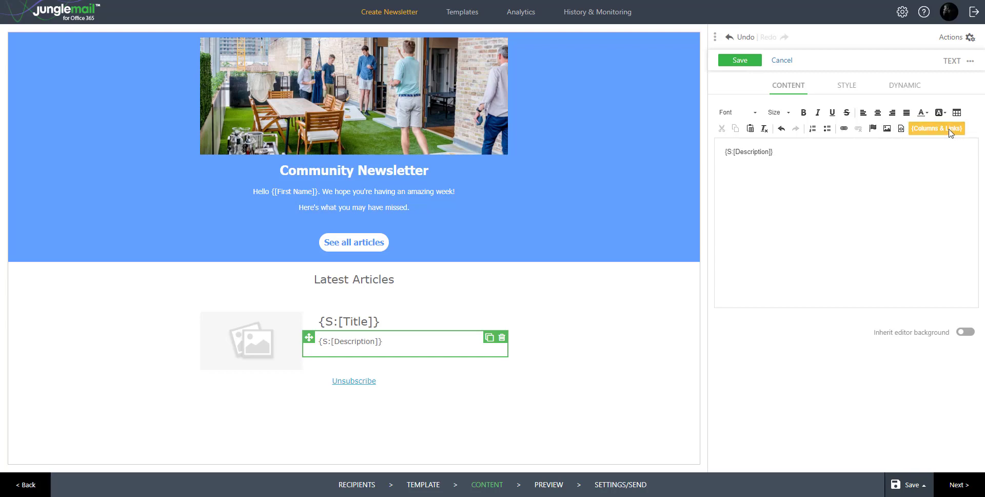
# Choose the Banner Image URL placeholder from the image library for the section's image block and save the block
pyautogui.click(277, 352)
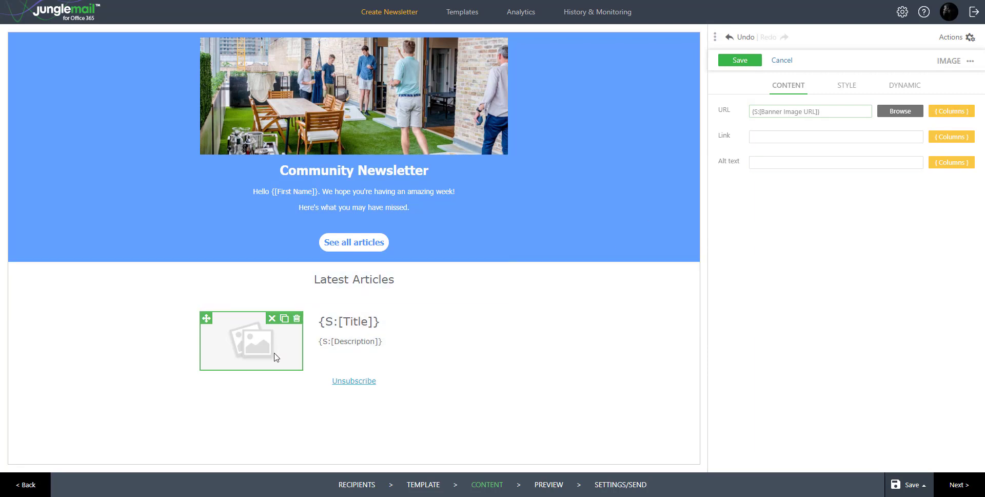
pyautogui.click(893, 110)
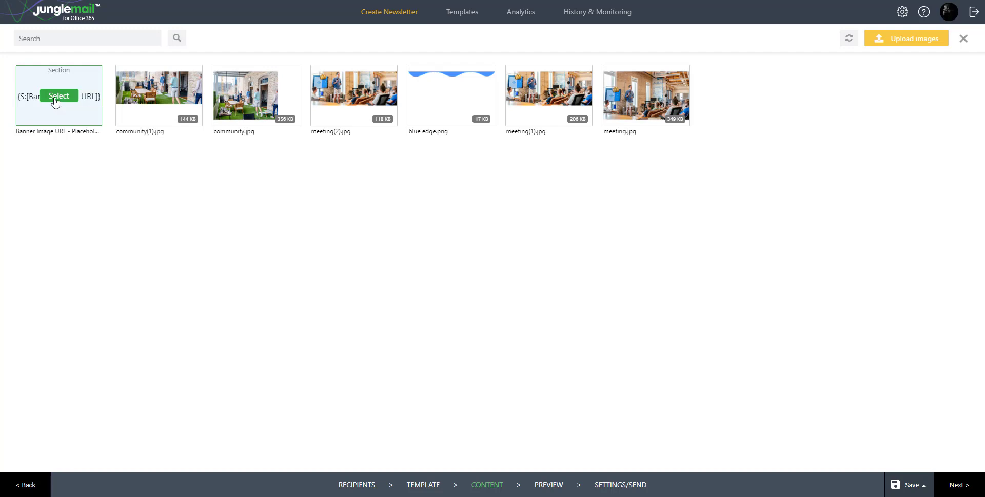
pyautogui.click(58, 96)
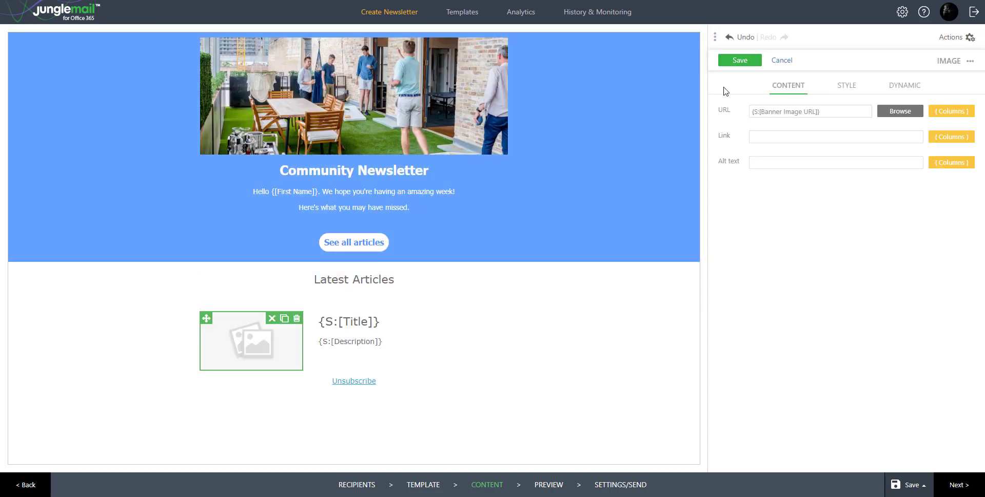
pyautogui.click(747, 62)
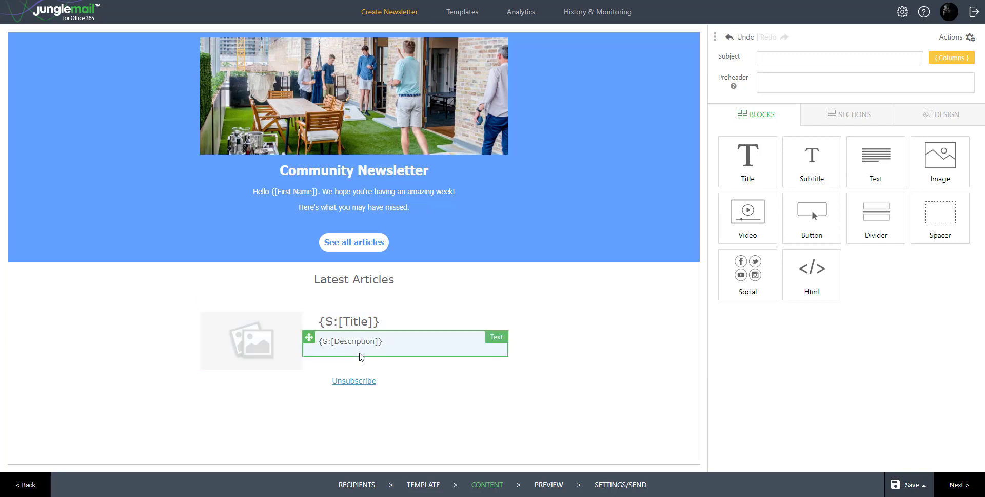
# Process the section's two picked articles in the per-row layout to fill the placeholders
pyautogui.click(689, 345)
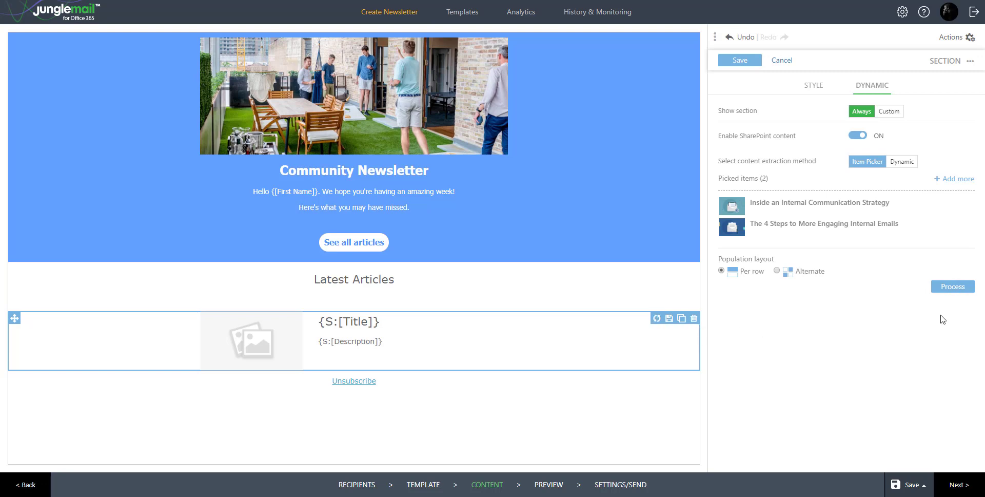
pyautogui.click(967, 290)
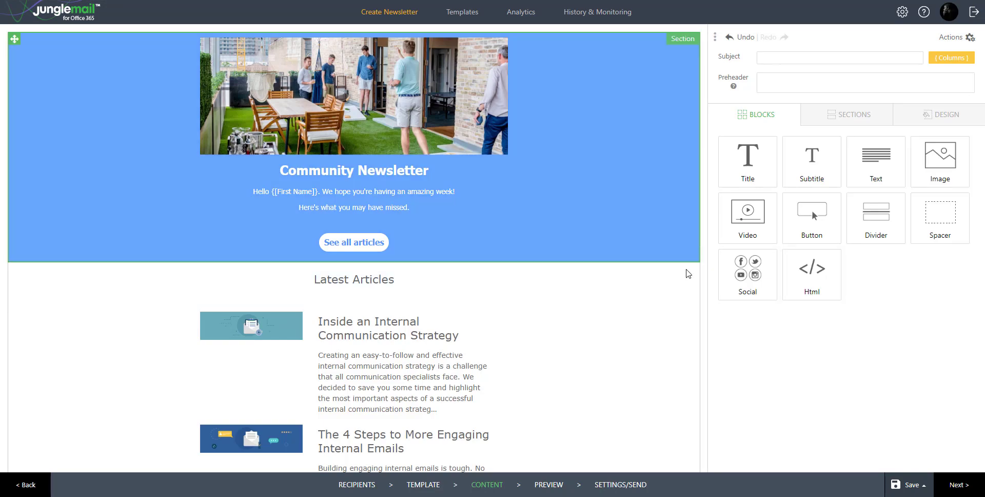
pyautogui.scroll(-2, 333, 447)
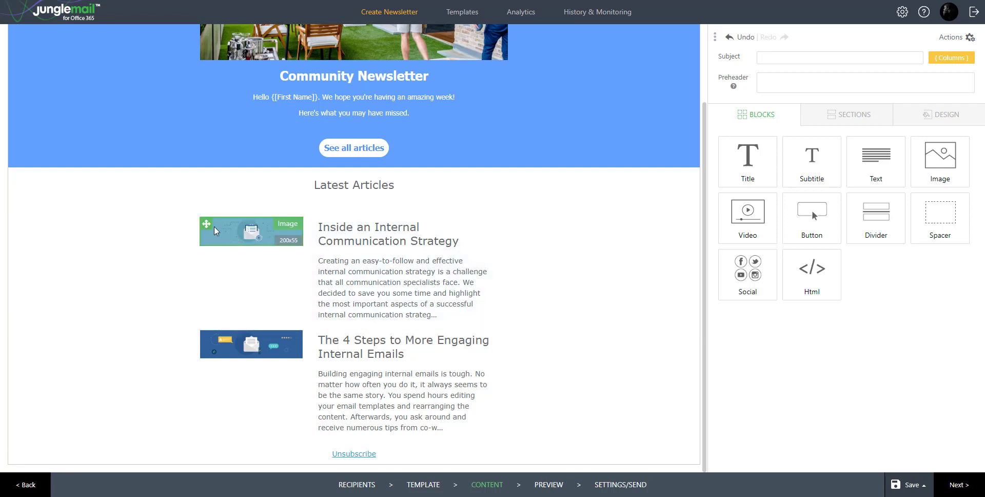
# Move both article images above their titles, and return each one to its own column beside the text
pyautogui.moveTo(206, 224); pyautogui.dragTo(328, 226)
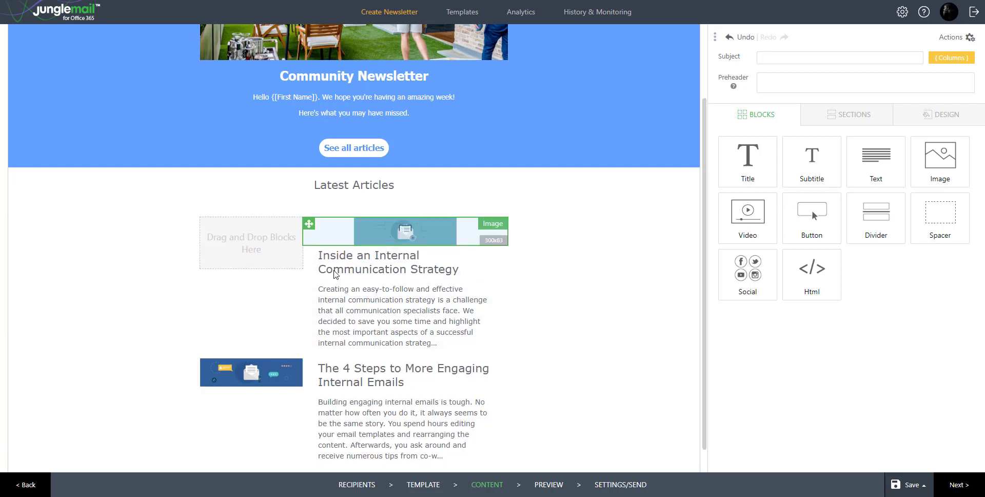
pyautogui.moveTo(218, 364); pyautogui.dragTo(338, 380)
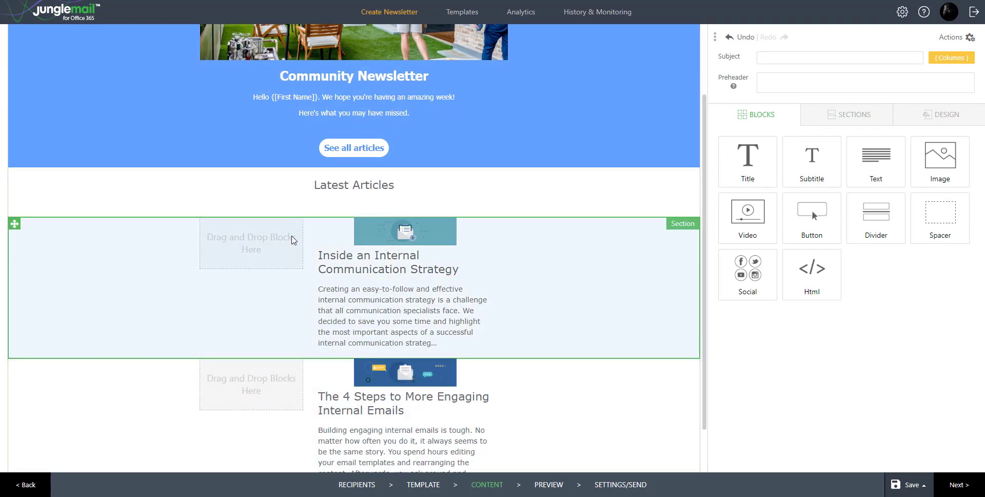
pyautogui.moveTo(309, 224); pyautogui.dragTo(251, 230)
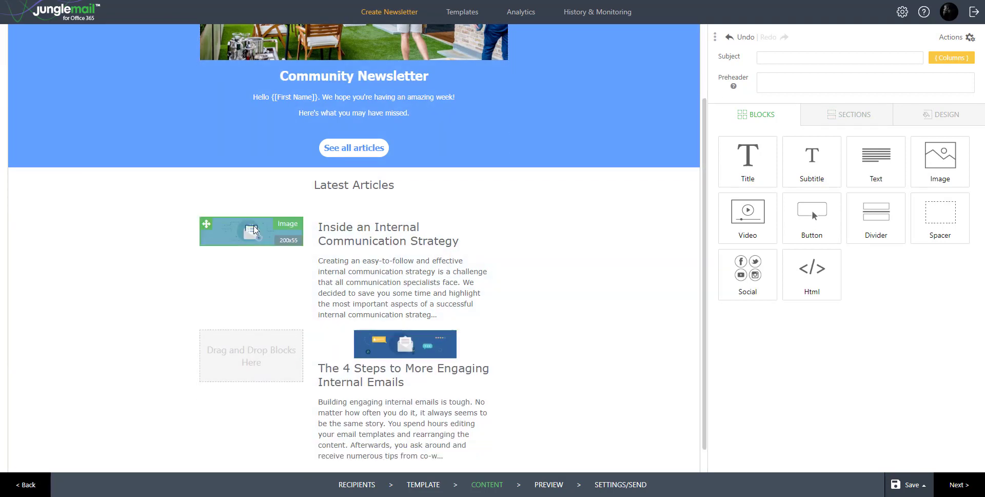
pyautogui.click(380, 337)
pyautogui.moveTo(309, 336); pyautogui.dragTo(242, 347)
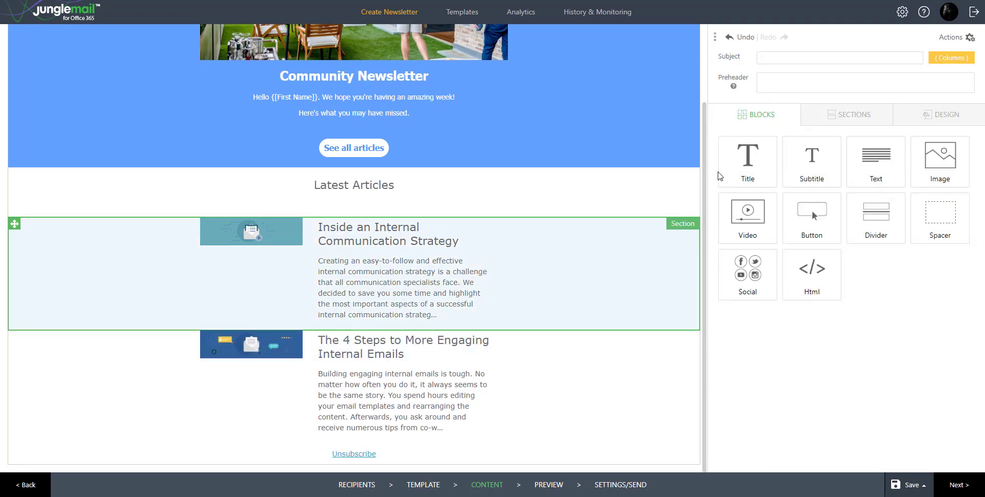
# Undo the image moves and the processing of the picked articles to restore the placeholder section
pyautogui.click(747, 38)
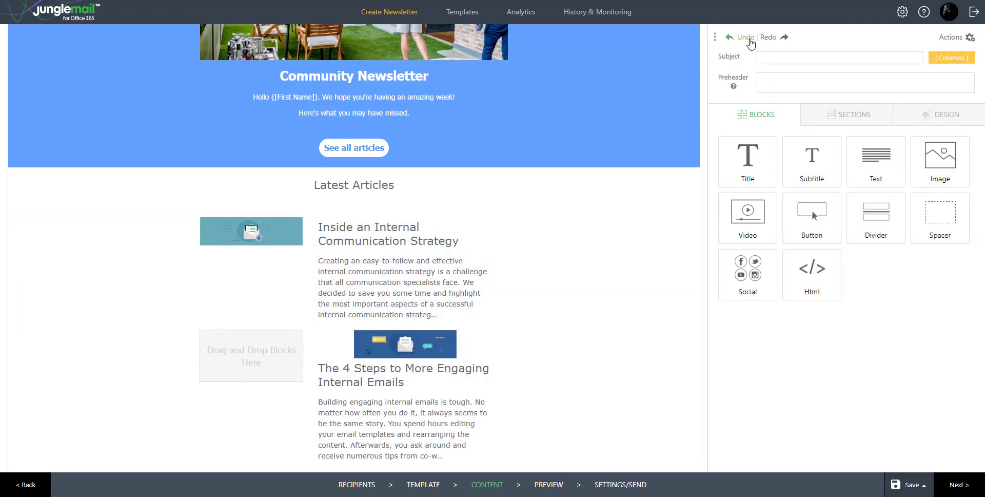
pyautogui.click(749, 40)
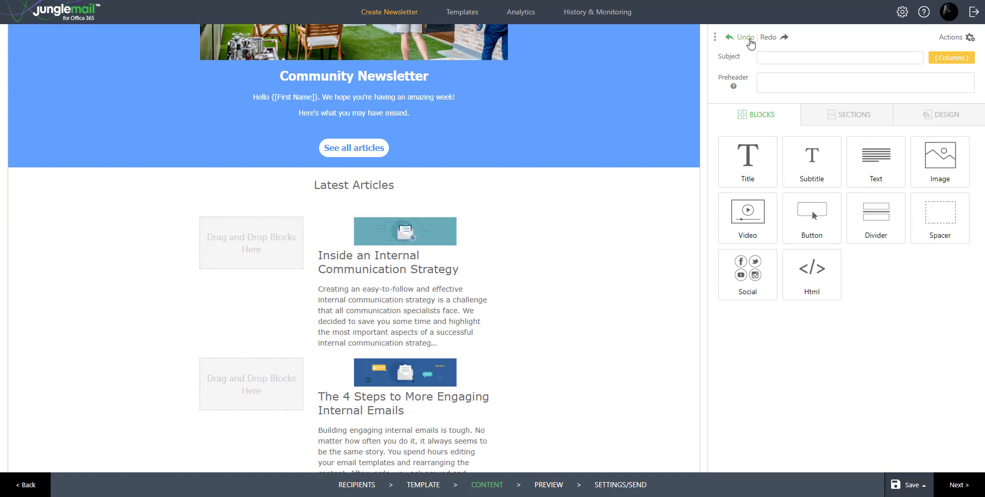
pyautogui.click(749, 40)
pyautogui.click(750, 40)
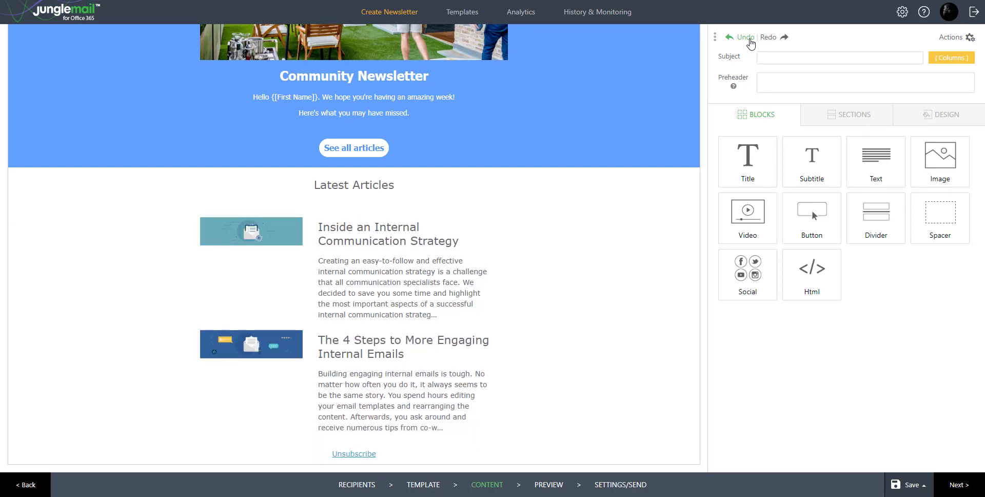
pyautogui.click(749, 40)
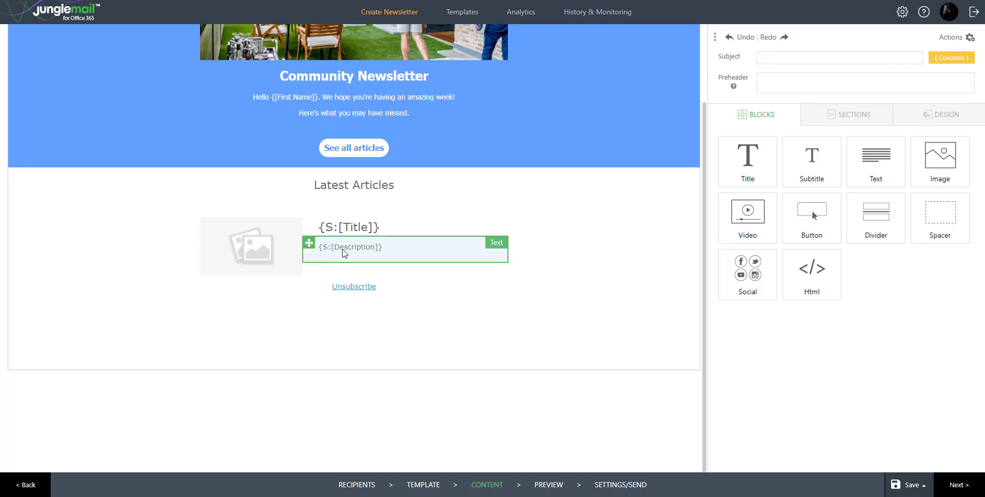
# Remove both picked articles from the placeholder section's SharePoint content settings
pyautogui.click(633, 245)
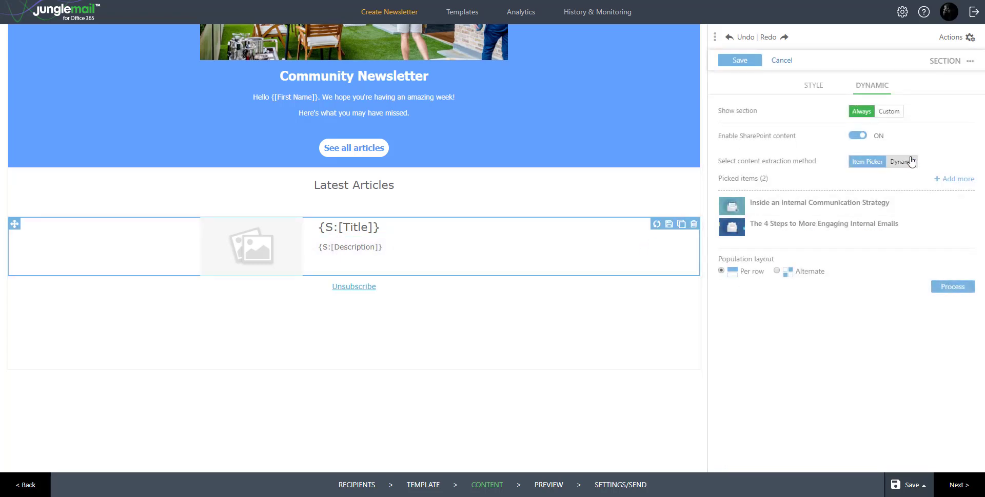
pyautogui.click(968, 204)
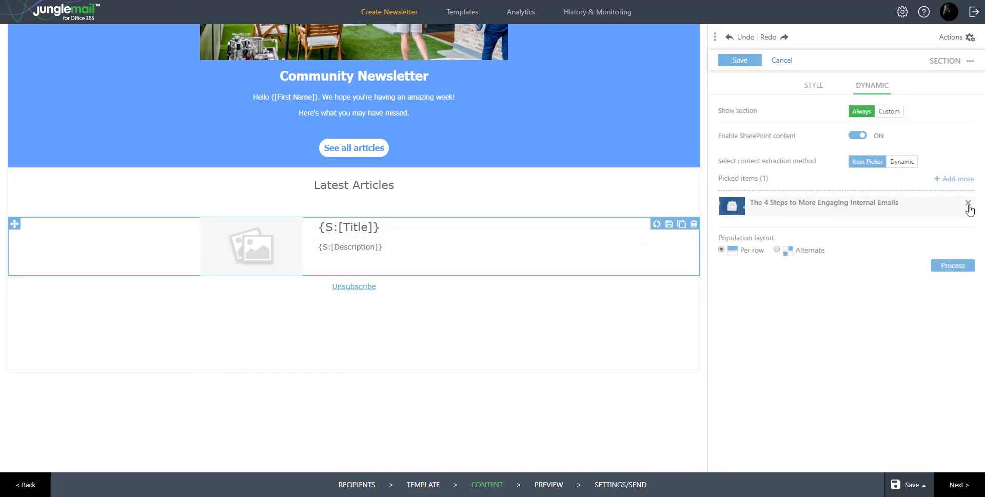
pyautogui.click(968, 205)
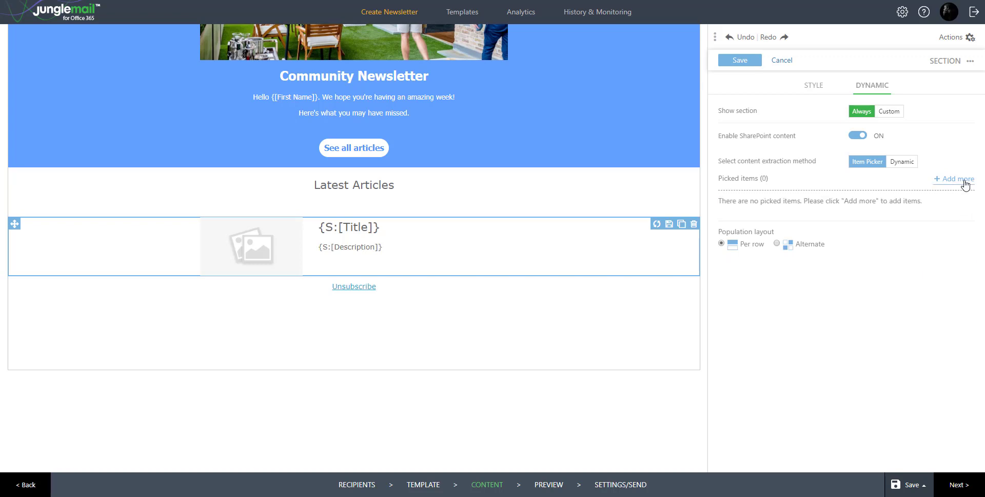
# Pick "Flower Dome" and "New ways to self-generated, targeted newsletters" from Site Pages and process them into the section per row
pyautogui.click(966, 185)
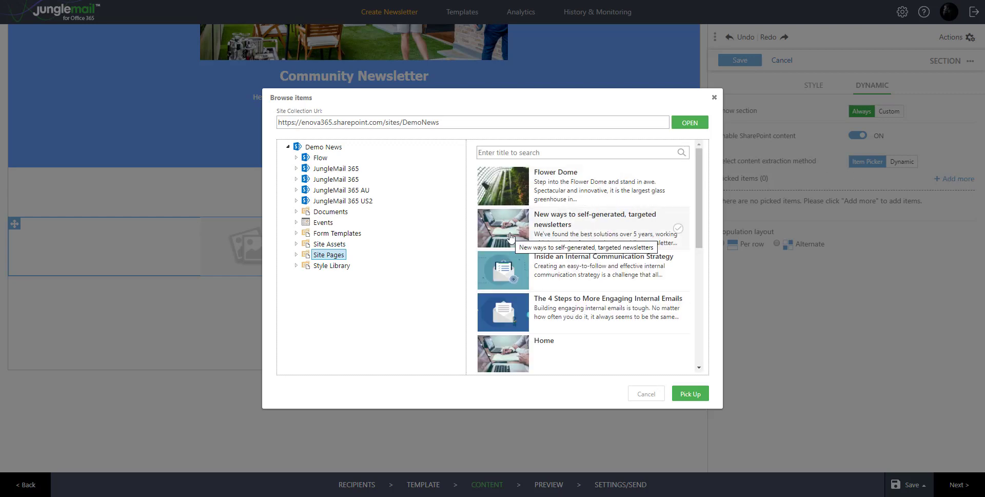
pyautogui.moveTo(700, 205); pyautogui.dragTo(712, 190)
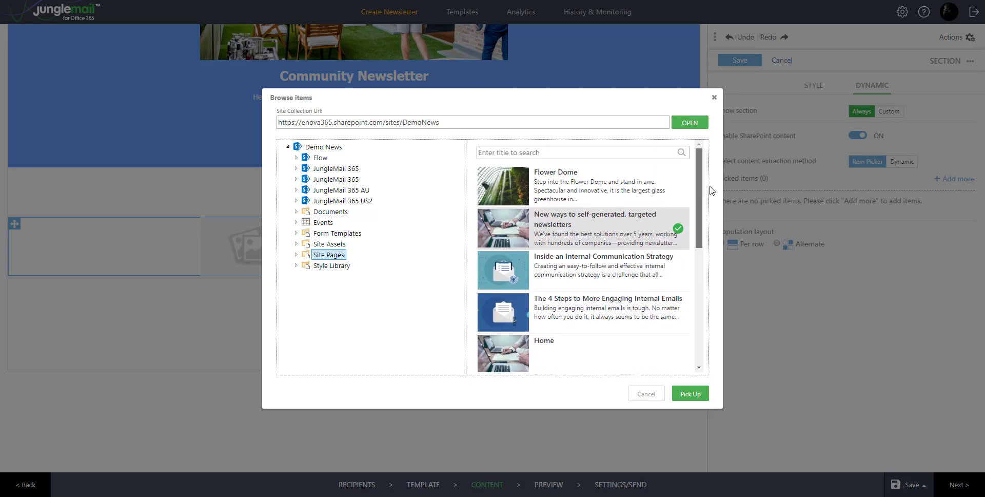
pyautogui.click(509, 188)
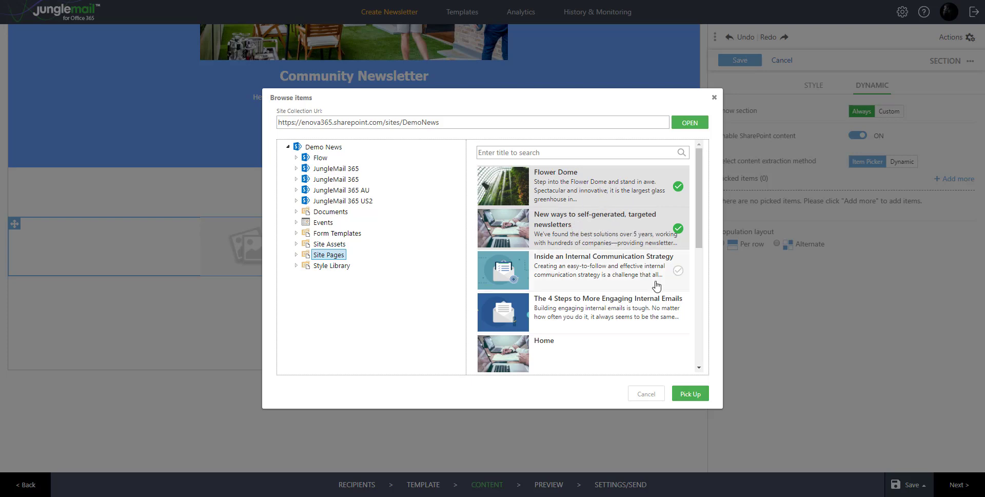
pyautogui.click(691, 394)
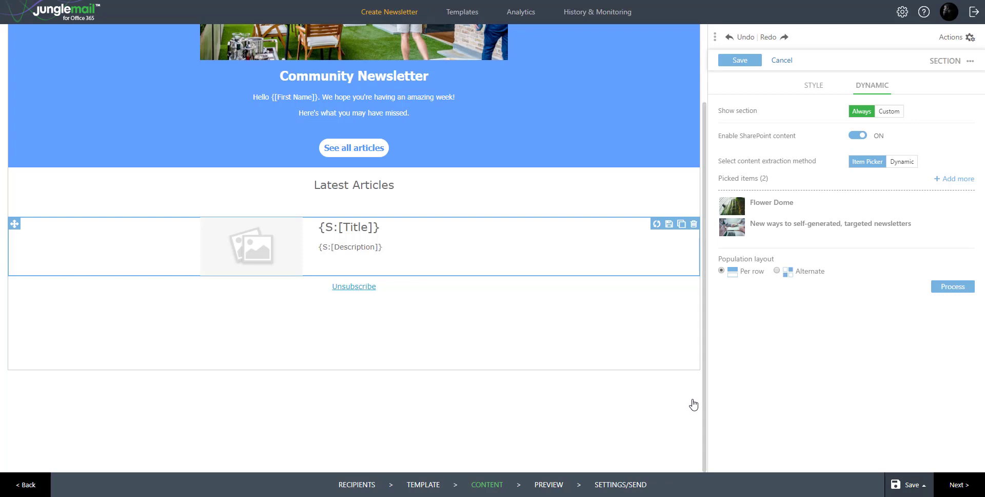
pyautogui.click(953, 287)
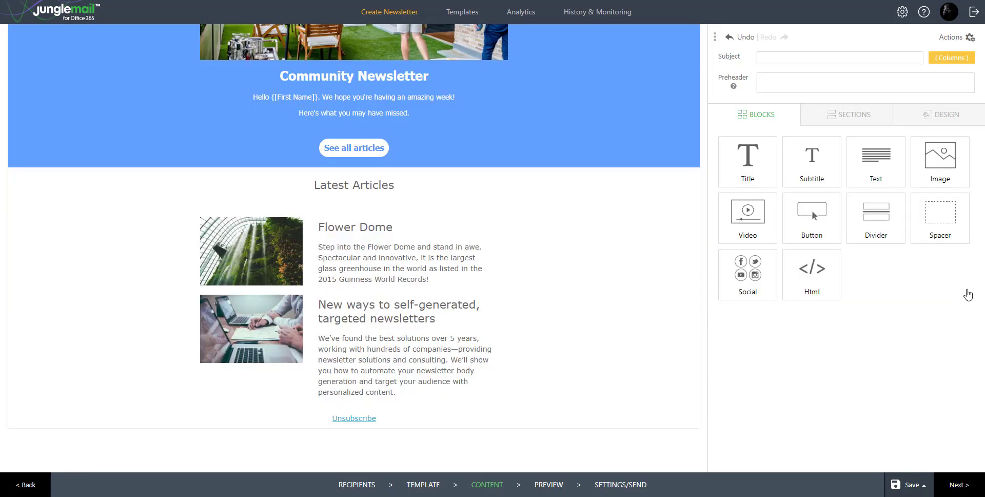
# Set the Flower Dome description's line height to 125% and its font size to 12
pyautogui.click(418, 267)
pyautogui.click(849, 88)
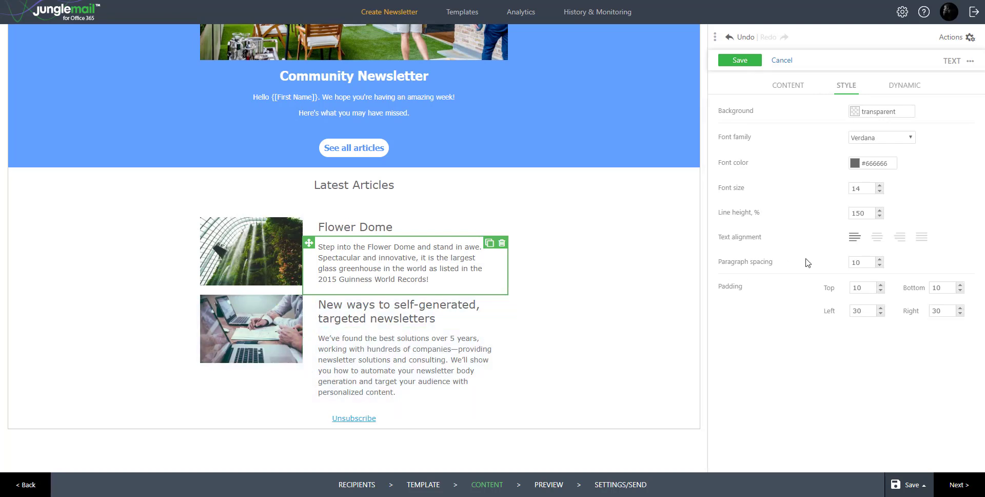
pyautogui.click(879, 216)
pyautogui.click(879, 216)
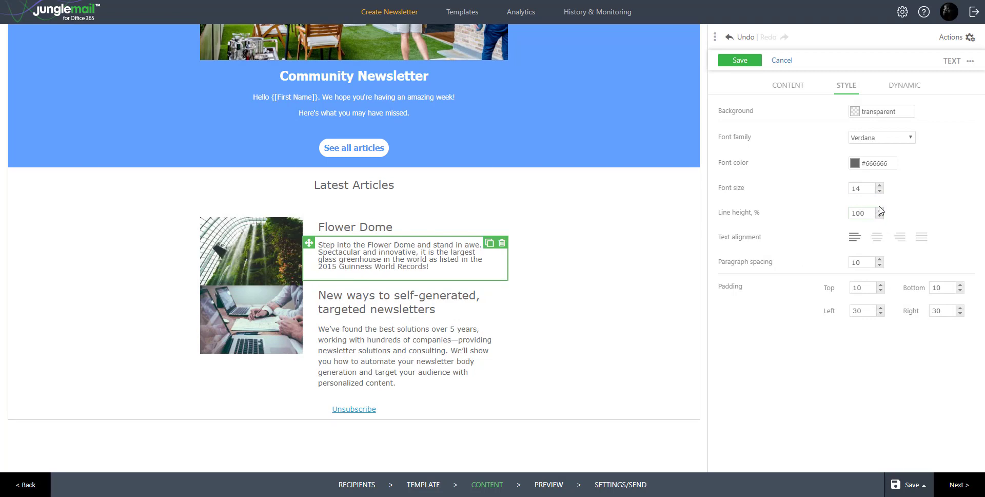
pyautogui.click(880, 210)
pyautogui.click(879, 191)
pyautogui.click(880, 191)
pyautogui.click(879, 192)
pyautogui.click(879, 192)
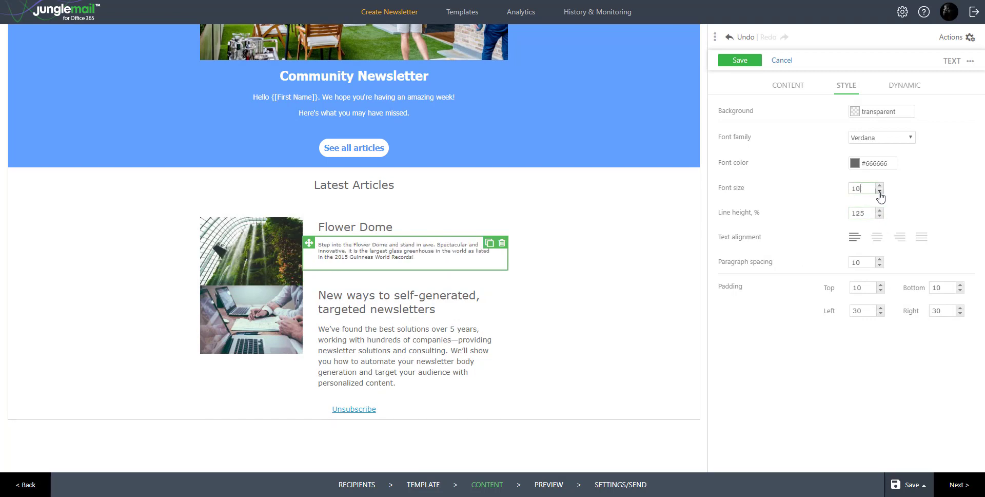
pyautogui.click(879, 185)
pyautogui.click(879, 185)
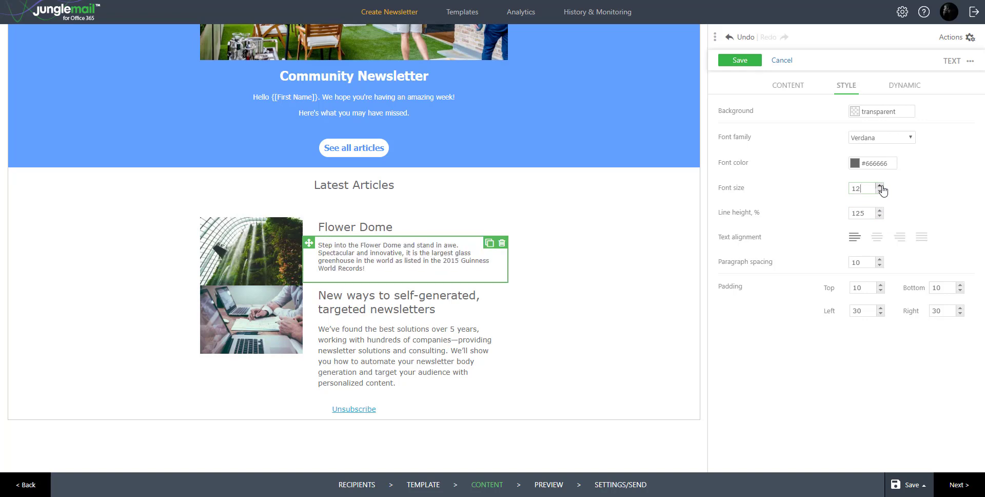
# Set the description under "New ways to self-generated, targeted newsletters" to font size 12 and line height 125%
pyautogui.click(450, 349)
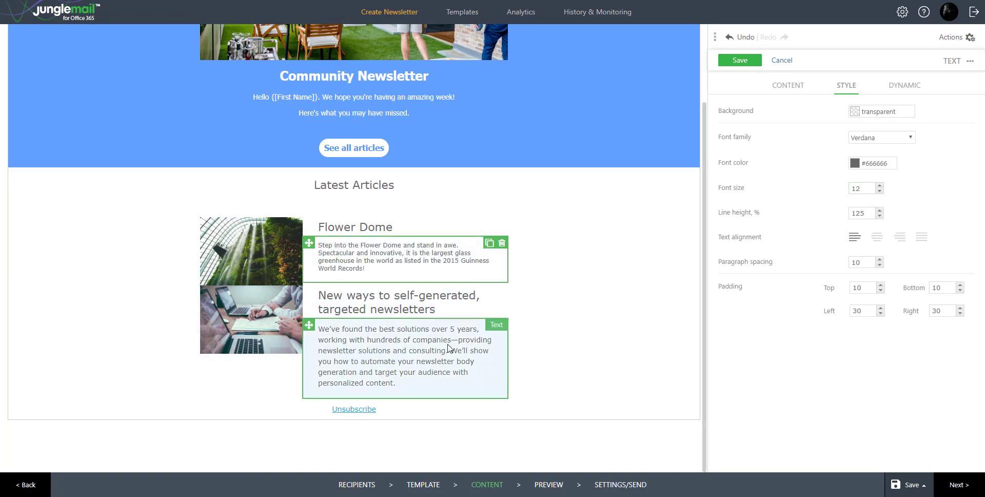
pyautogui.click(879, 191)
pyautogui.click(879, 191)
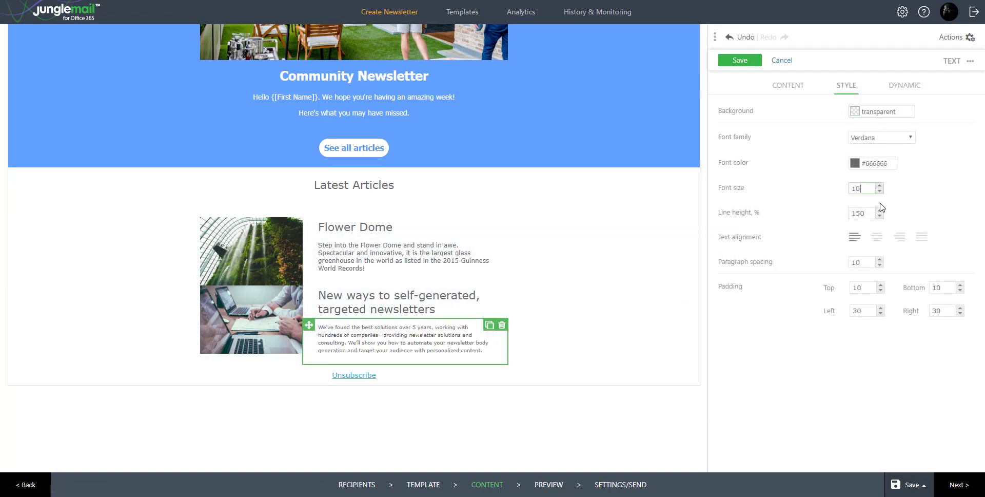
pyautogui.click(880, 215)
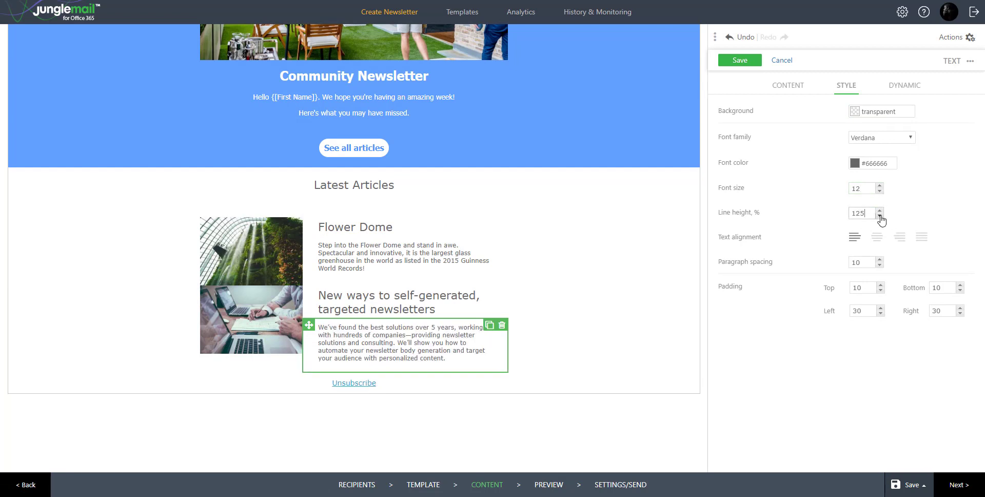
# Set the "New ways to self-generated, targeted newsletters" heading to font size 20 and line height 100%
pyautogui.click(400, 302)
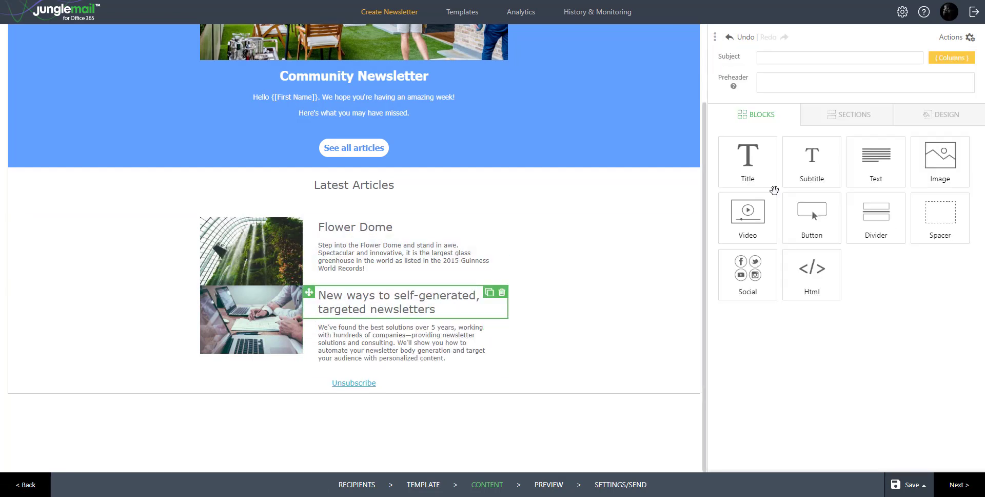
pyautogui.click(845, 86)
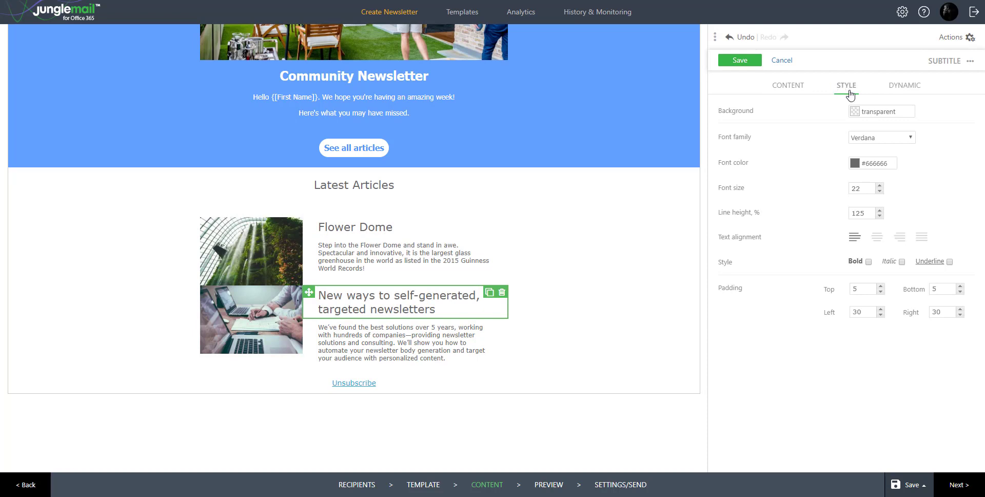
pyautogui.click(880, 191)
pyautogui.click(880, 216)
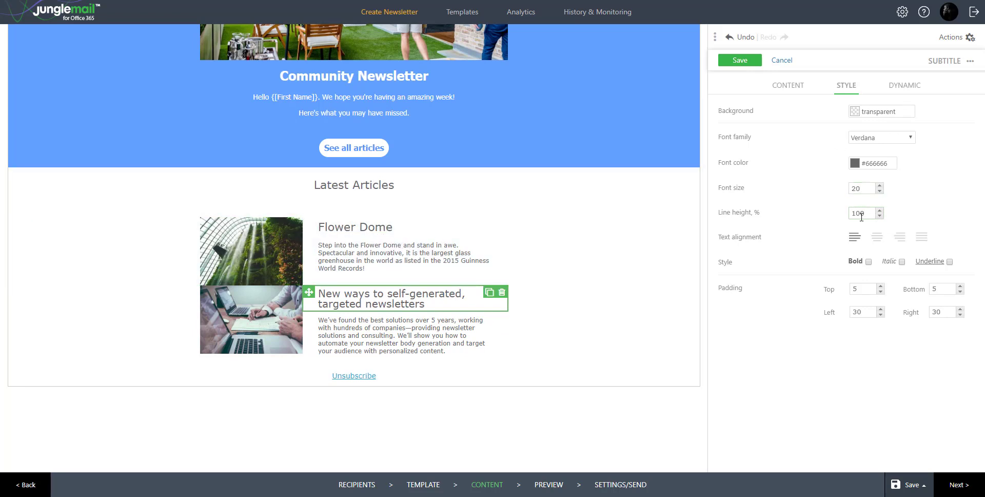
# Set the Flower Dome heading to font size 20 and line height 100%, and save the style
pyautogui.click(401, 232)
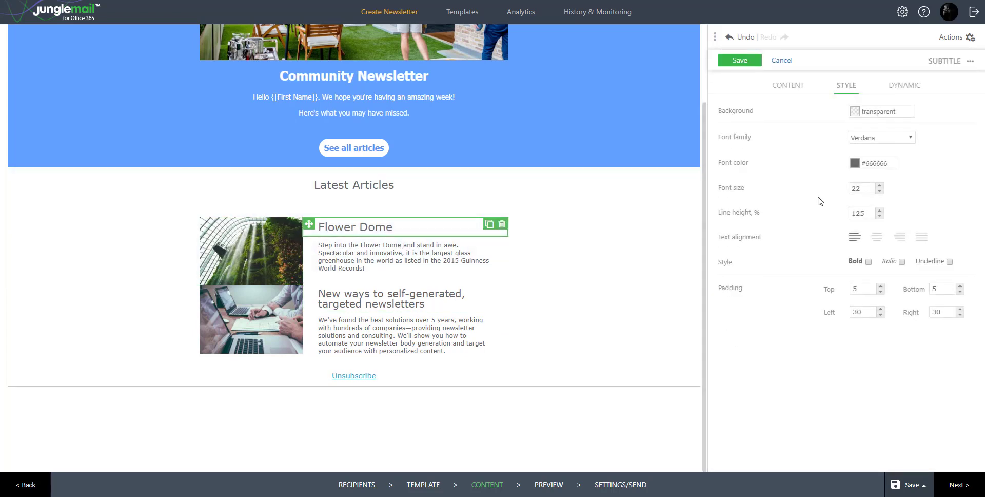
pyautogui.click(879, 190)
pyautogui.click(880, 191)
pyautogui.click(879, 216)
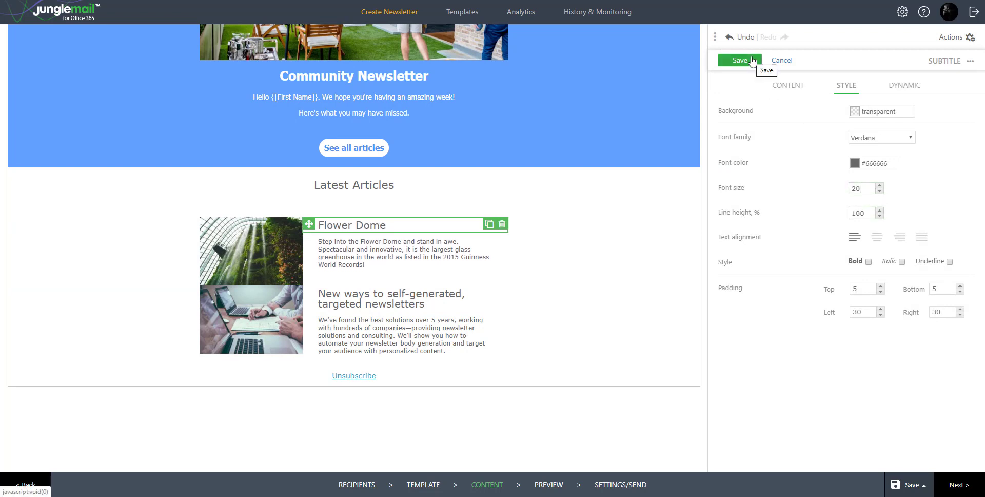
pyautogui.click(752, 61)
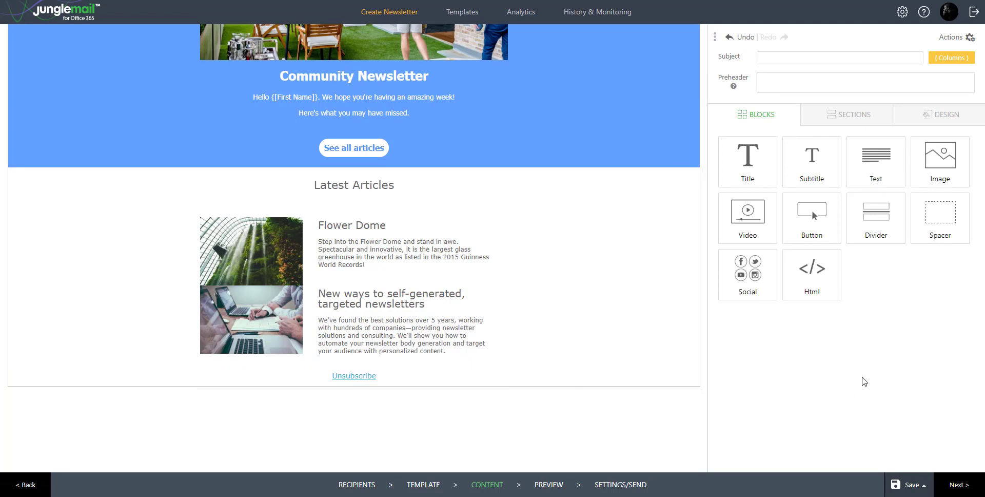
# Give the image beside "New ways to self-generated, targeted newsletters" a top padding of 10 and save it
pyautogui.click(273, 296)
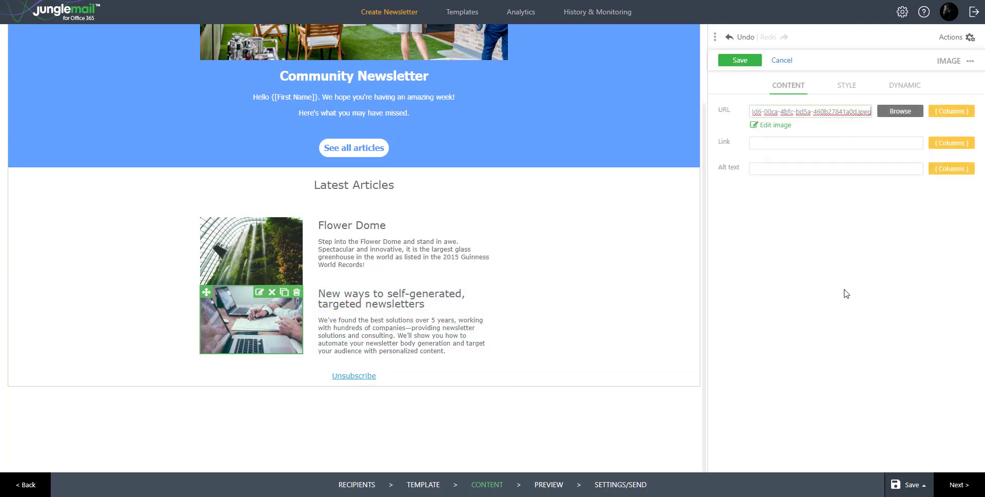
pyautogui.click(855, 88)
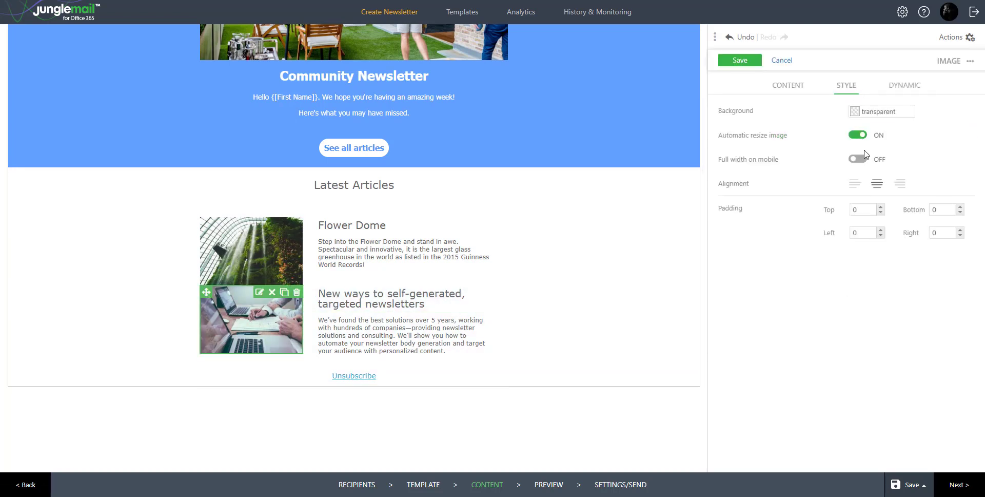
pyautogui.click(852, 214)
pyautogui.write('1')
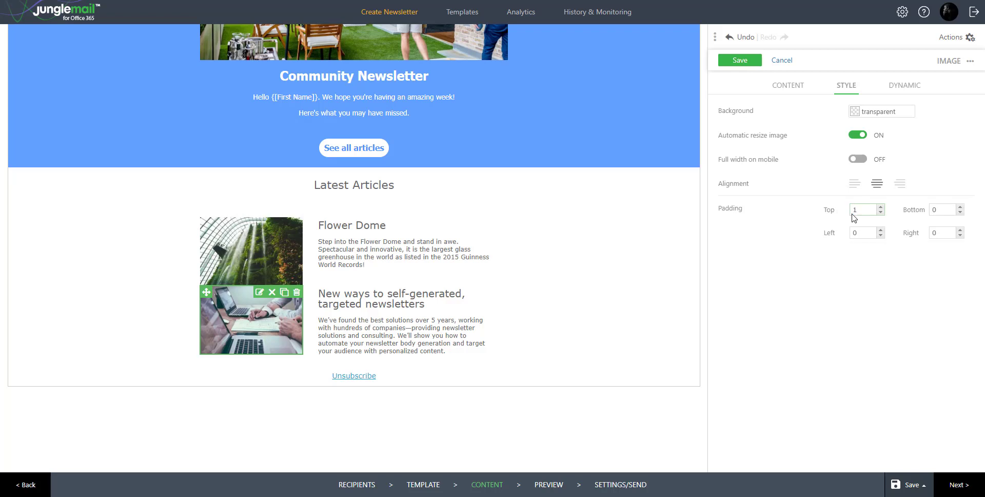
pyautogui.write('0')
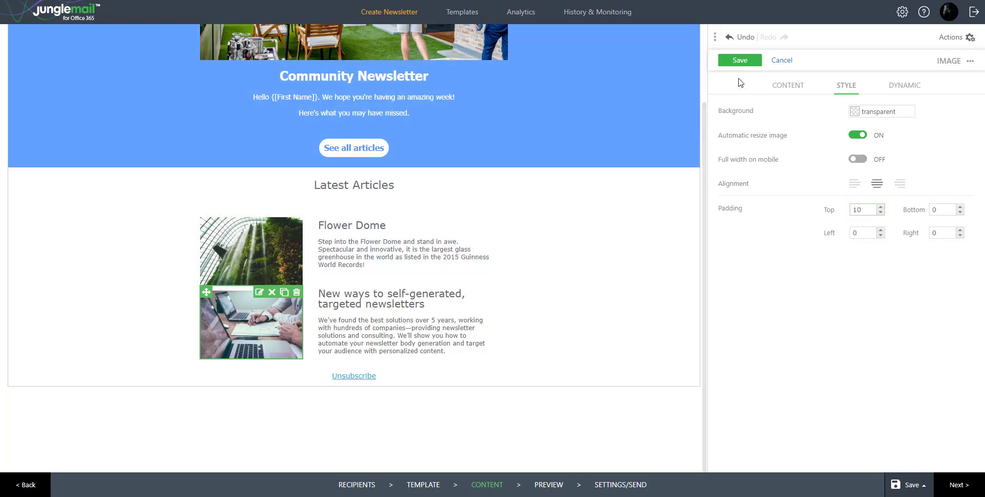
pyautogui.click(740, 60)
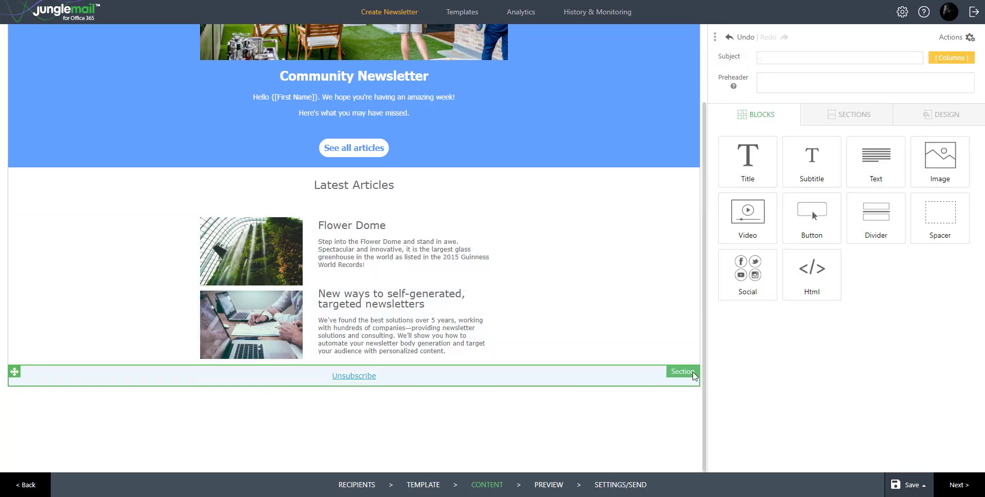
pyautogui.scroll(1, 559, 275)
pyautogui.scroll(1, 559, 275)
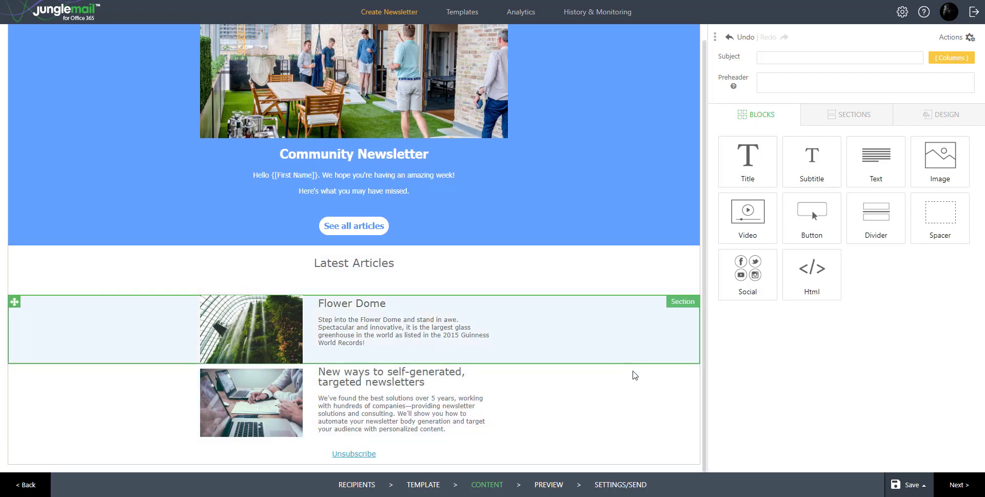
pyautogui.scroll(1, 662, 372)
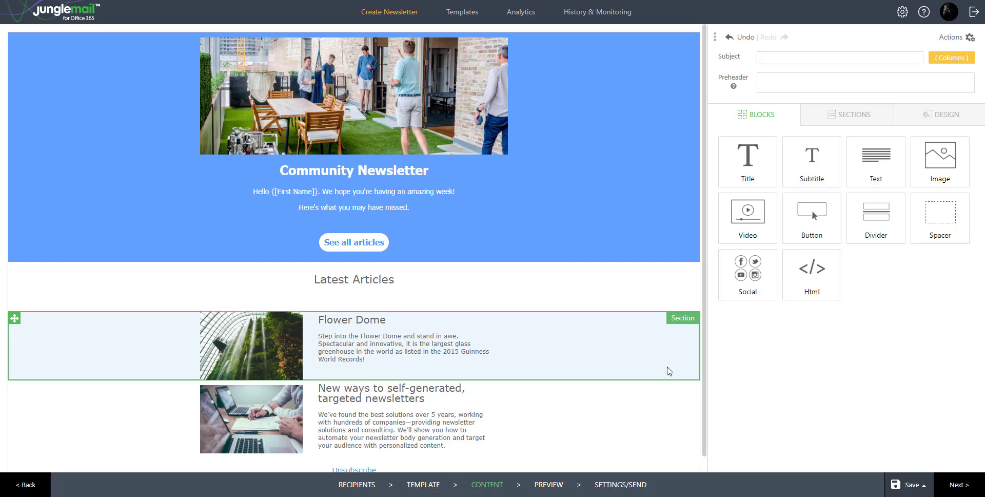
pyautogui.scroll(-1, 649, 364)
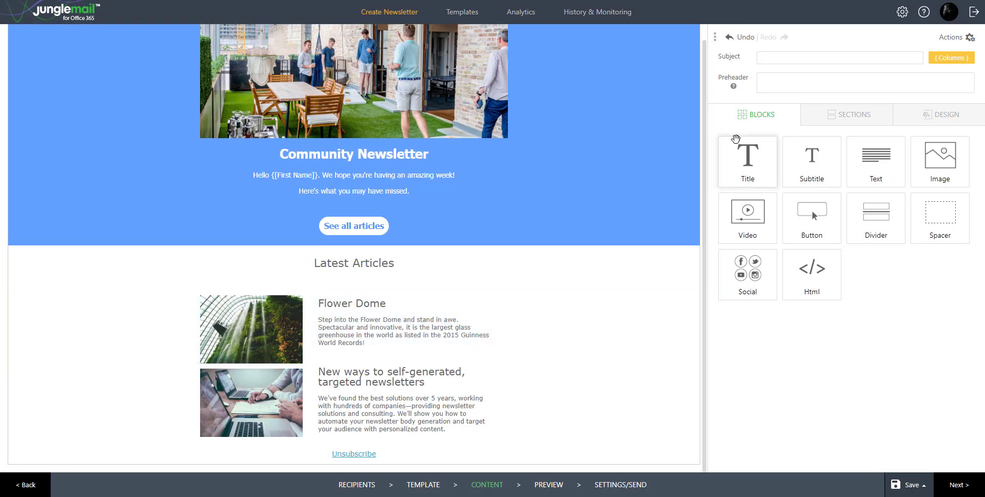
# Undo the article edits back to the unprocessed placeholder section, then open and save its SharePoint content settings
pyautogui.click(747, 37)
pyautogui.click(747, 38)
pyautogui.click(747, 38)
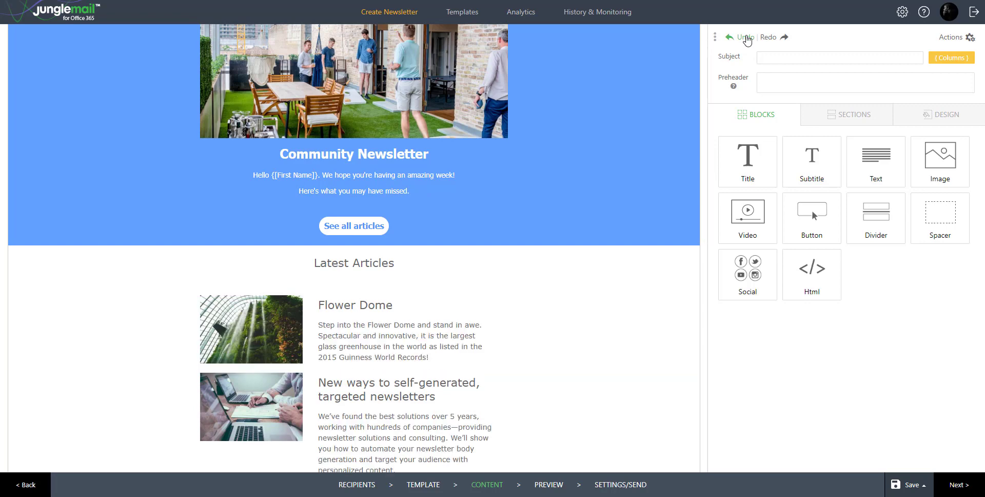
pyautogui.click(748, 38)
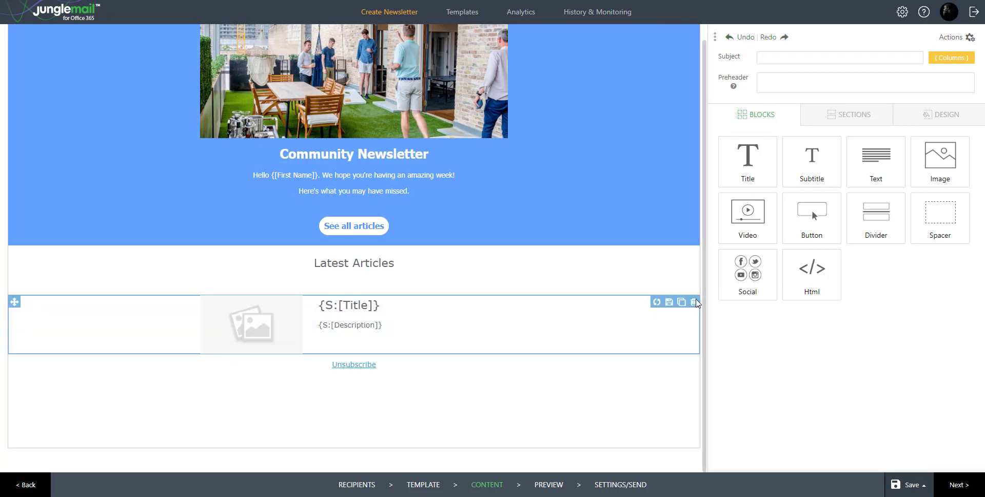
pyautogui.click(697, 303)
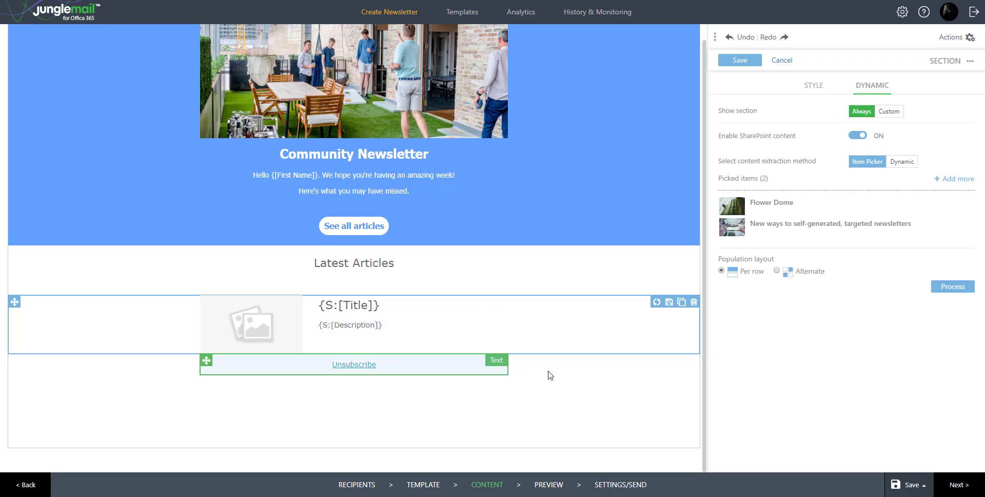
pyautogui.click(741, 61)
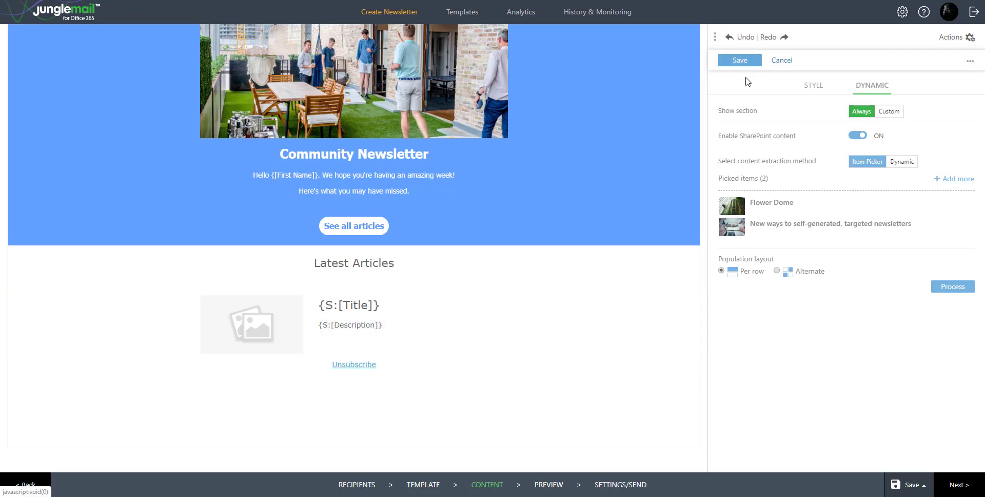
# Preview the newsletter, check how the Latest Articles section renders, and return to content editing
pyautogui.click(559, 487)
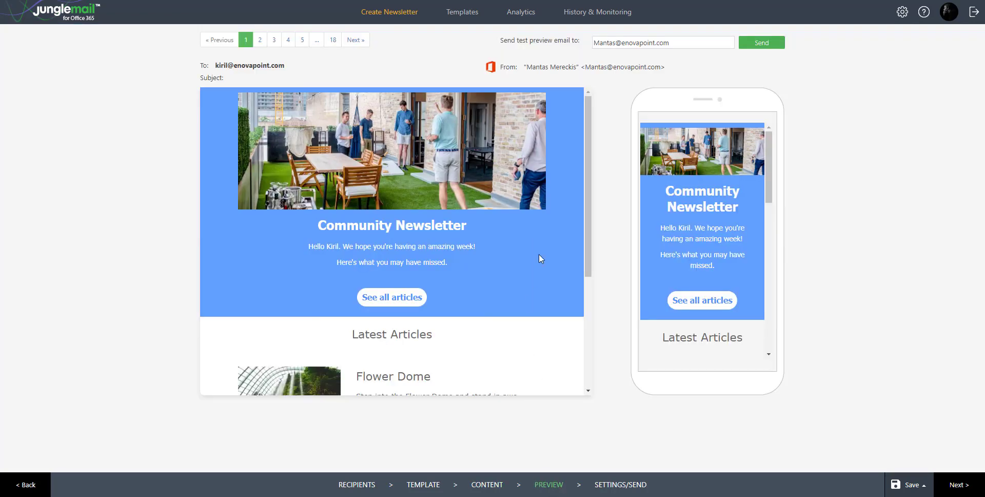
pyautogui.moveTo(587, 212); pyautogui.dragTo(603, 355)
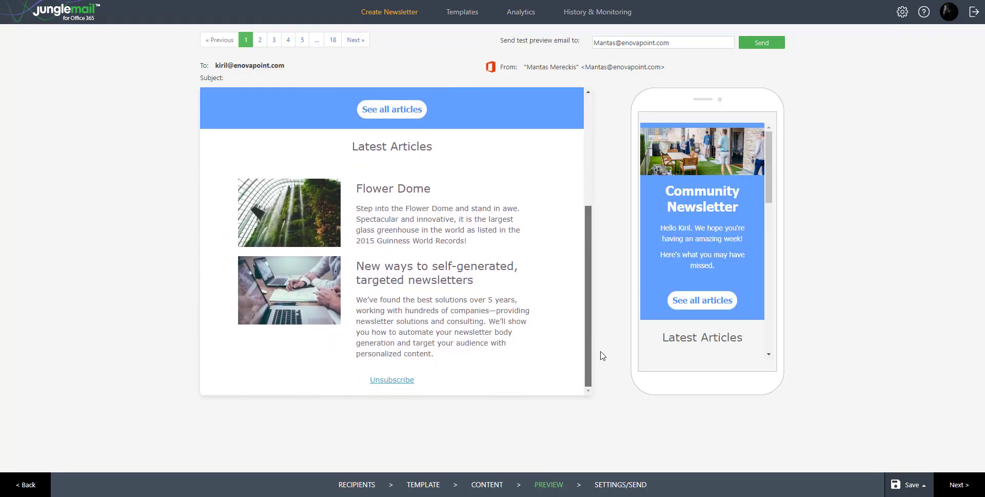
pyautogui.moveTo(594, 322); pyautogui.dragTo(625, 347)
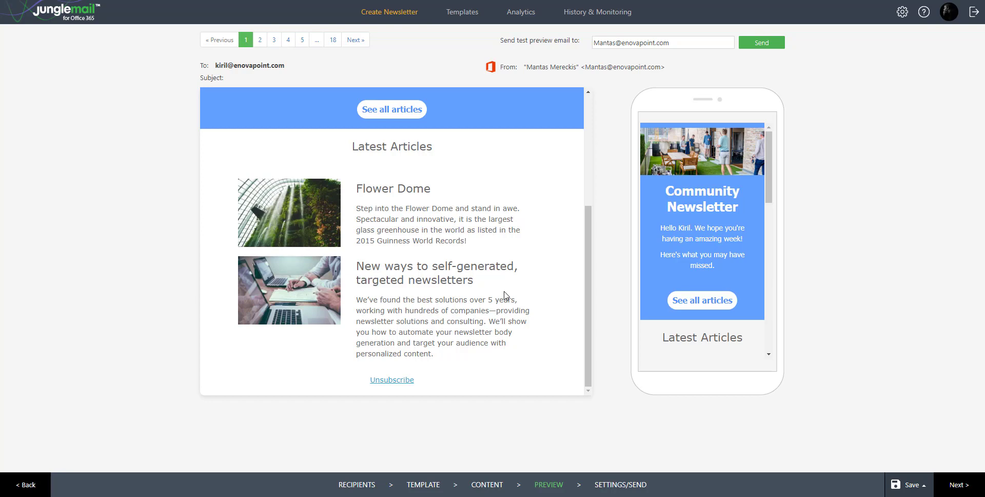
pyautogui.moveTo(339, 322); pyautogui.dragTo(342, 354)
pyautogui.click(488, 484)
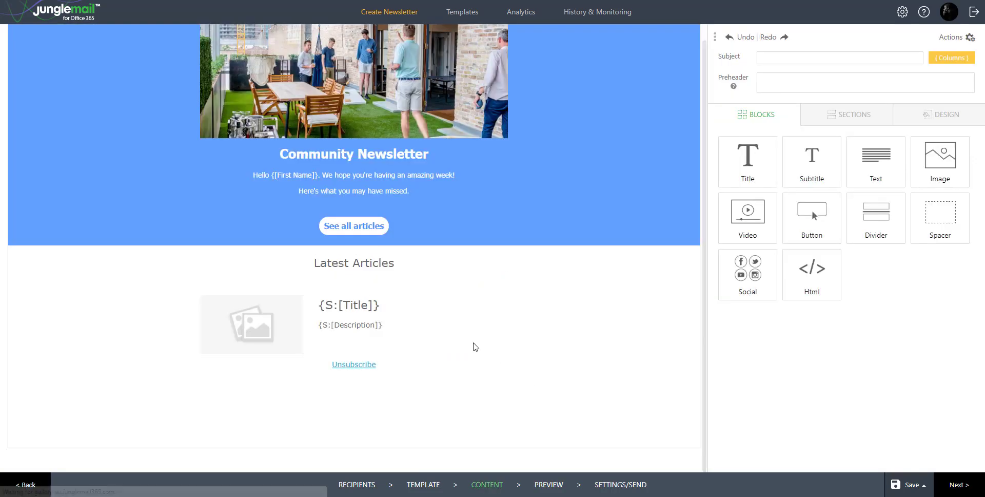
# Redo the undone changes to restore the processed and styled articles
pyautogui.click(769, 38)
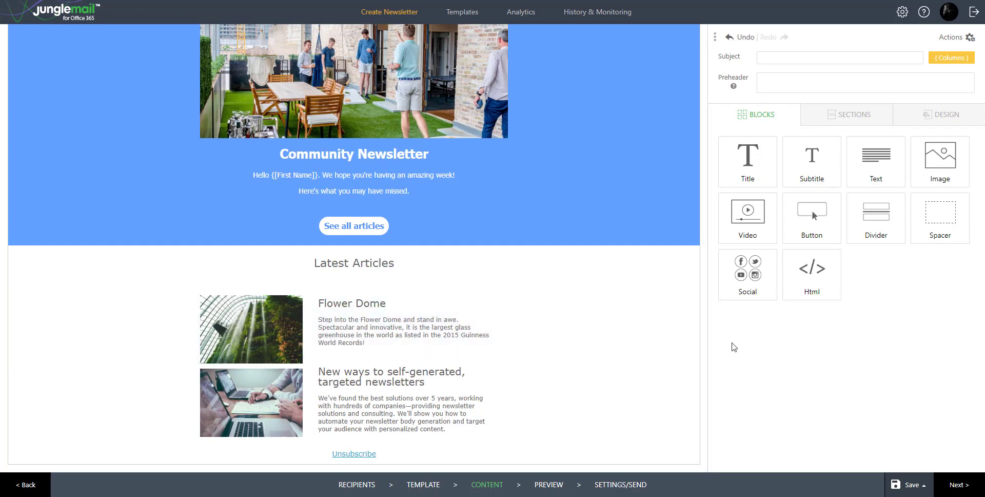
pyautogui.scroll(1, 708, 339)
pyautogui.scroll(-1, 709, 340)
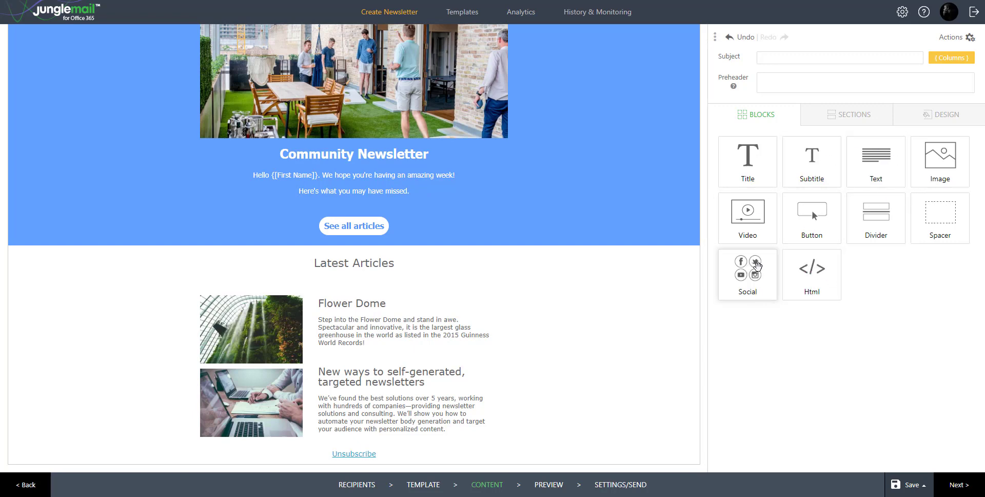
# Insert a Social block below the Latest Articles heading and set its icon spacing to 20
pyautogui.moveTo(747, 267); pyautogui.dragTo(413, 290)
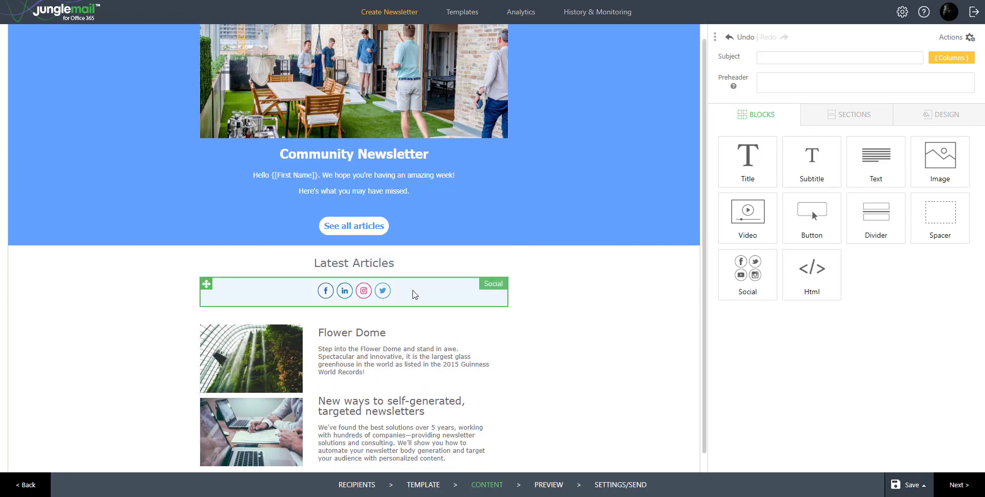
pyautogui.click(446, 293)
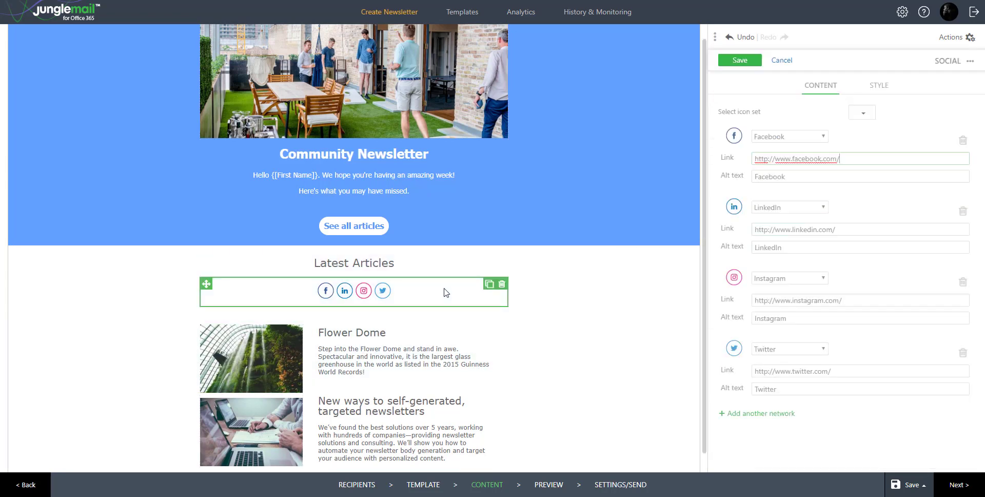
pyautogui.click(881, 86)
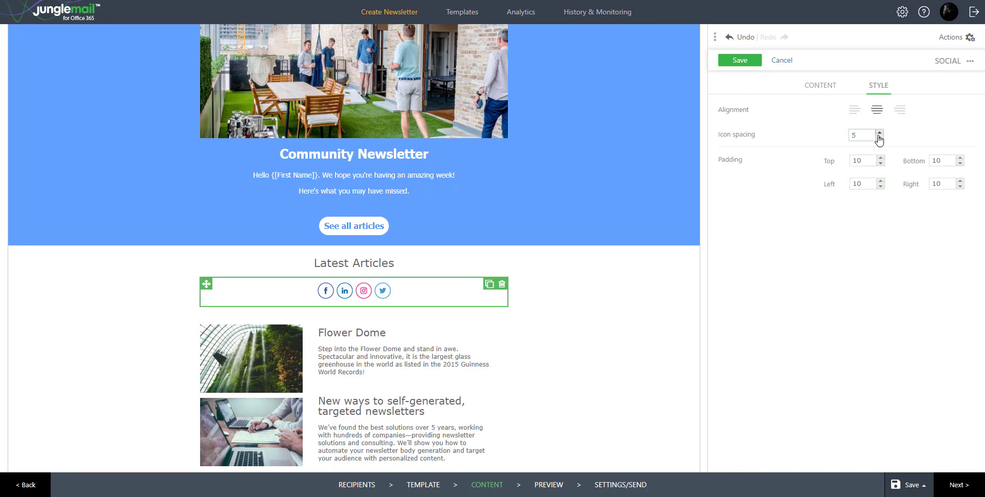
pyautogui.click(879, 135)
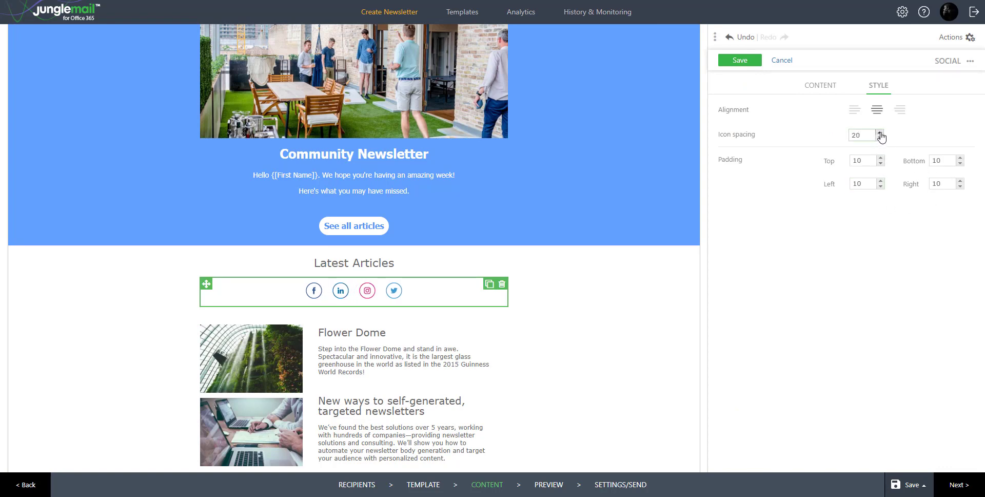
# Switch the Social block to the grey icon set and save it
pyautogui.click(814, 87)
pyautogui.click(886, 114)
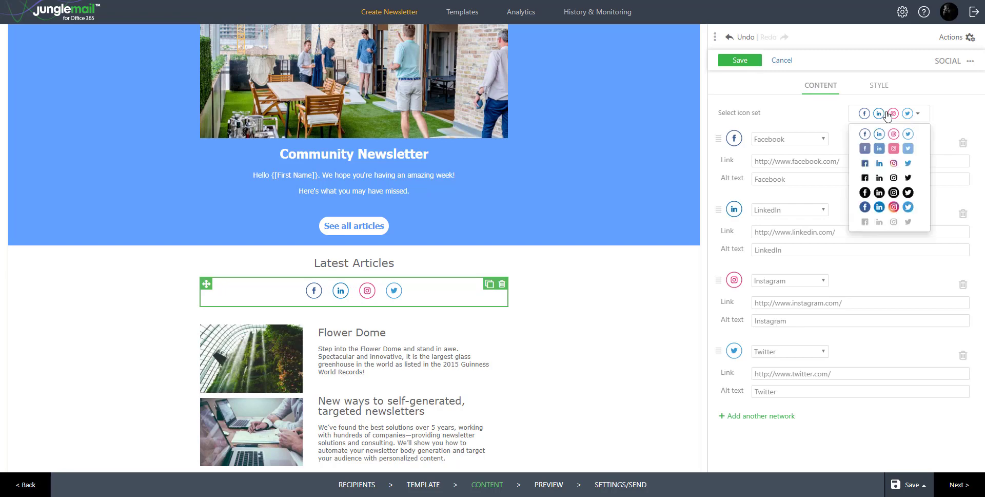
pyautogui.click(886, 222)
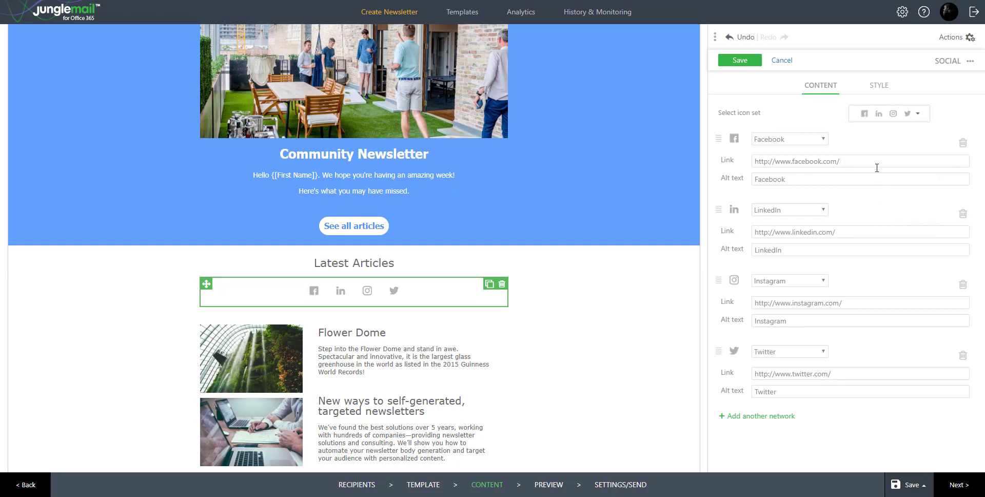
pyautogui.click(756, 63)
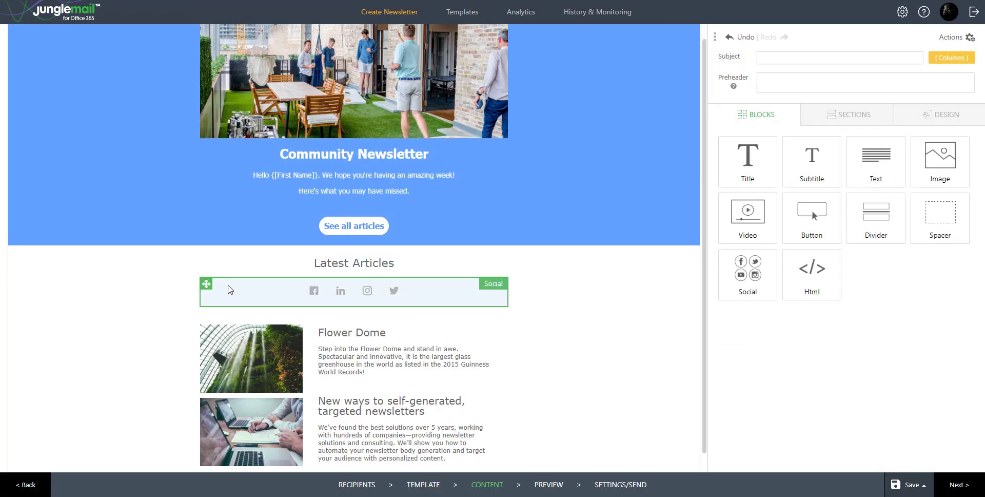
# Move the Social block below the last article, set its top padding to 15 and save it
pyautogui.scroll(-1, 506, 378)
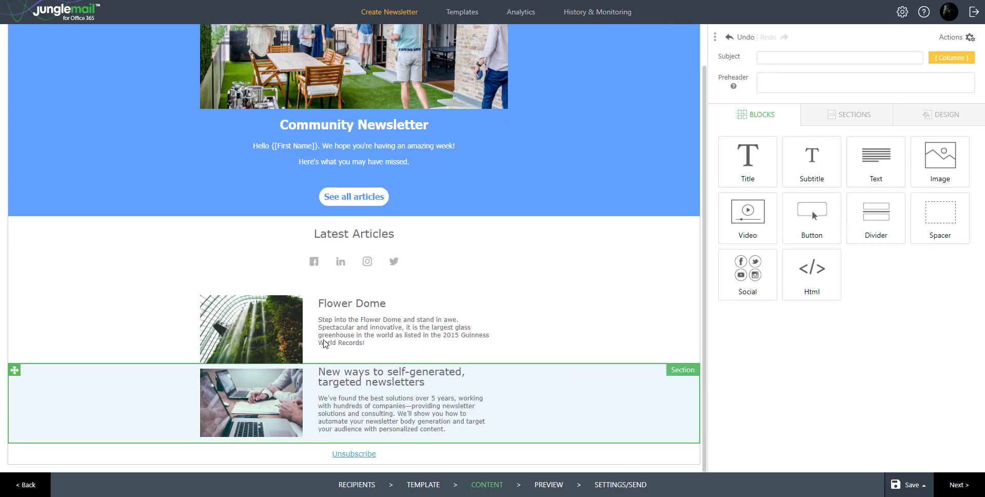
pyautogui.moveTo(208, 258); pyautogui.dragTo(248, 429)
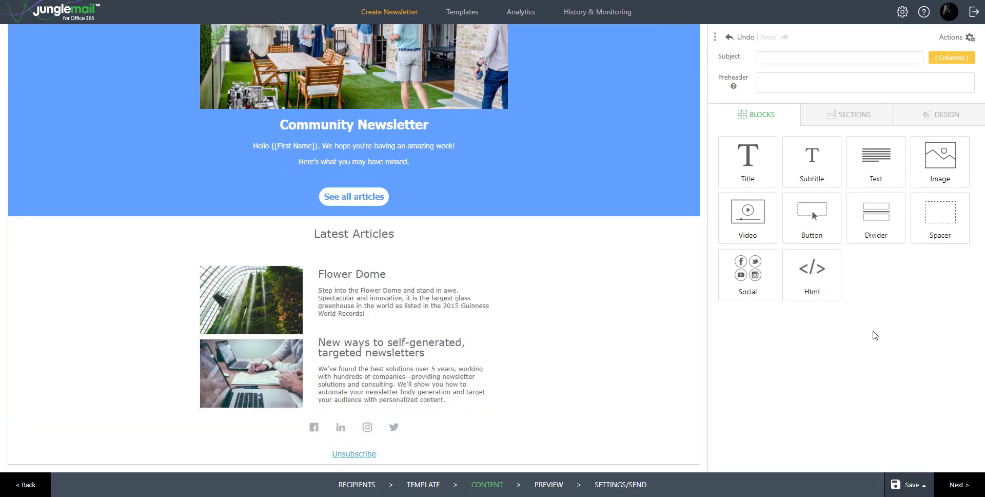
pyautogui.click(413, 434)
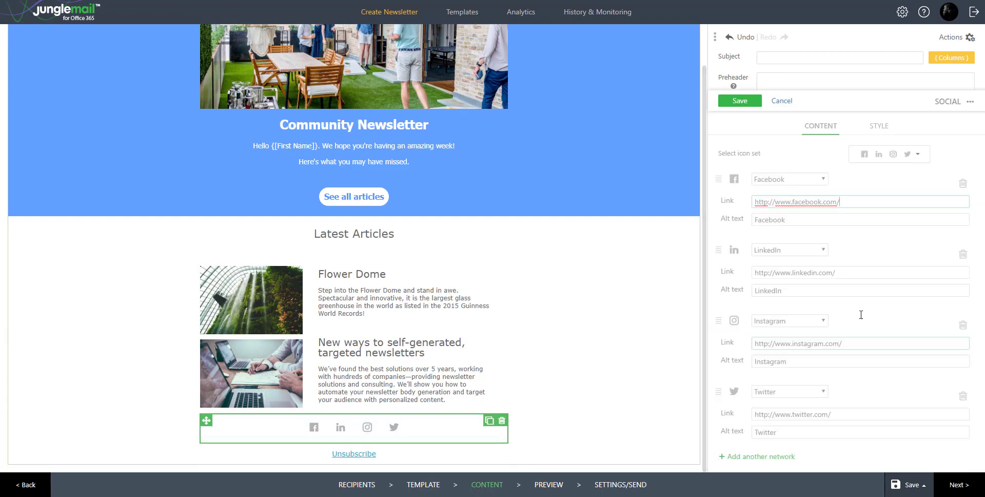
pyautogui.click(880, 85)
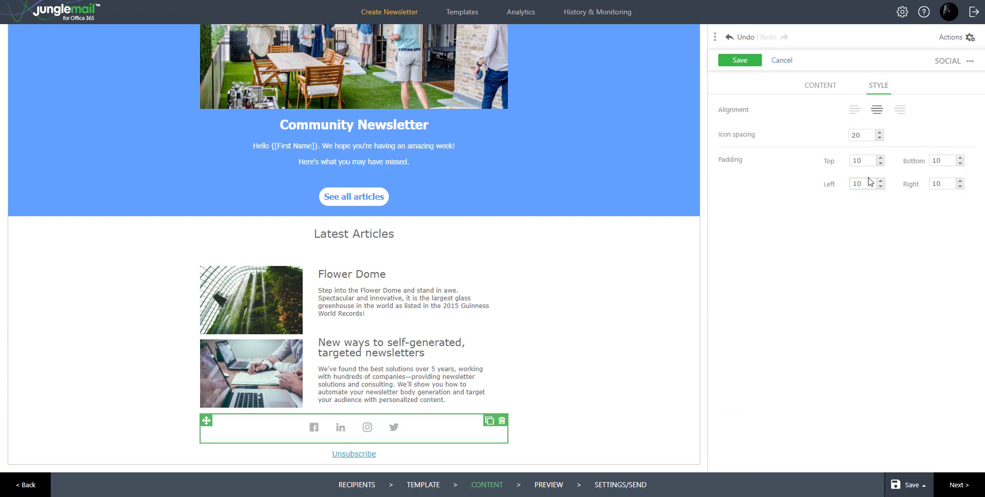
pyautogui.click(882, 158)
pyautogui.click(881, 158)
pyautogui.click(881, 158)
pyautogui.click(881, 158)
pyautogui.click(881, 158)
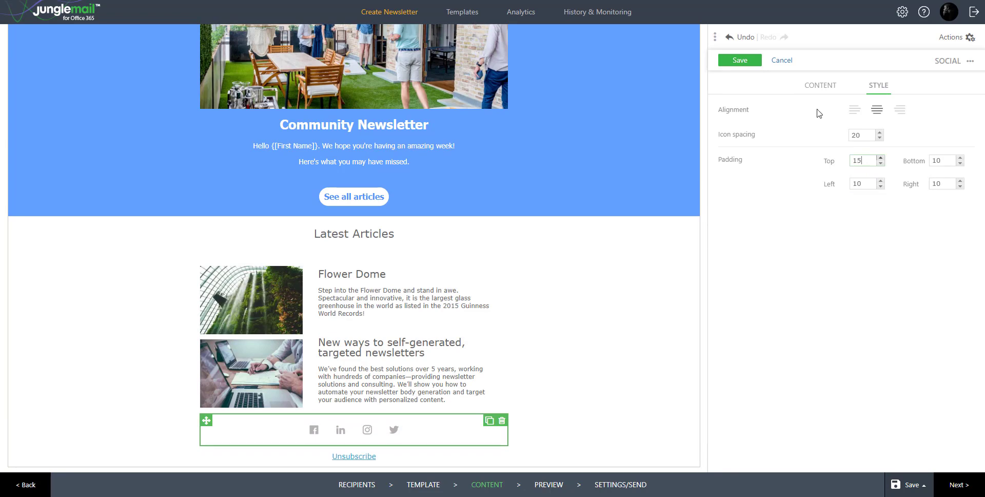
pyautogui.click(742, 63)
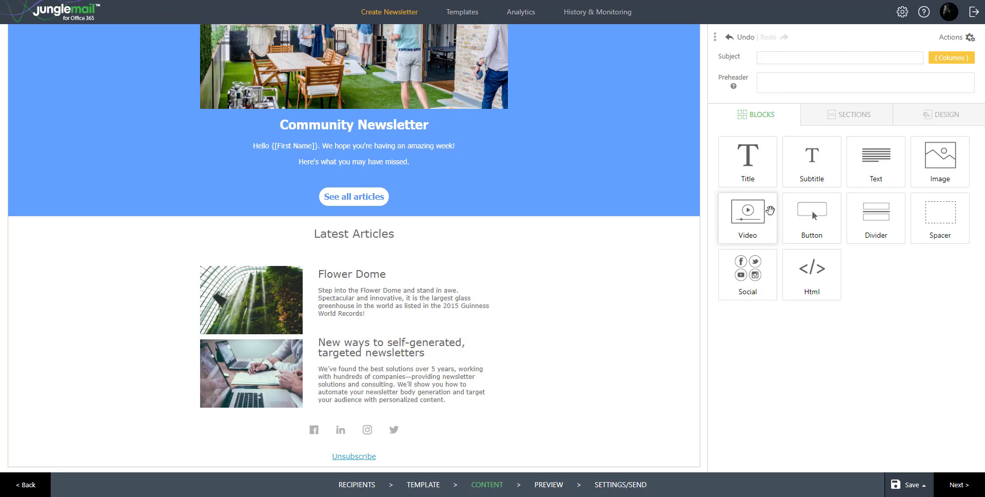
# Insert a Video block below the Latest Articles heading, open its content settings and delete the block
pyautogui.moveTo(763, 220); pyautogui.dragTo(402, 272)
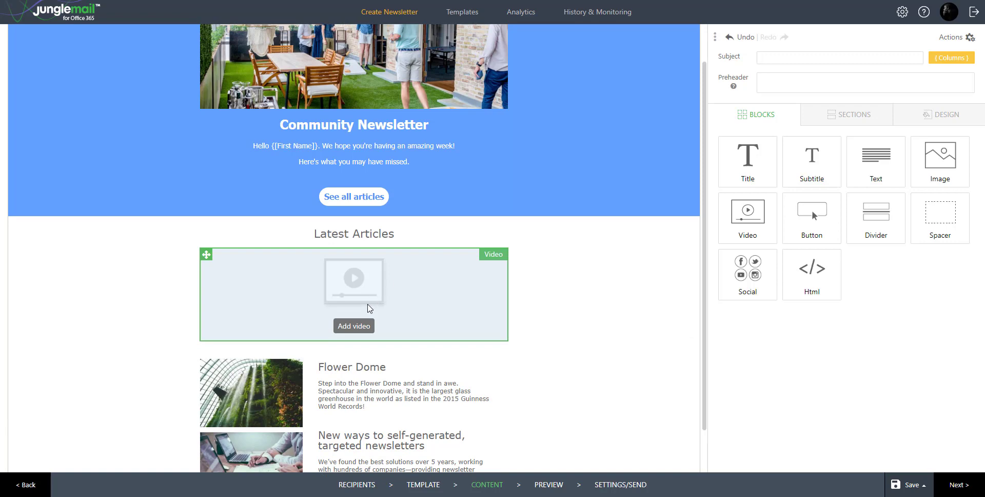
pyautogui.click(365, 331)
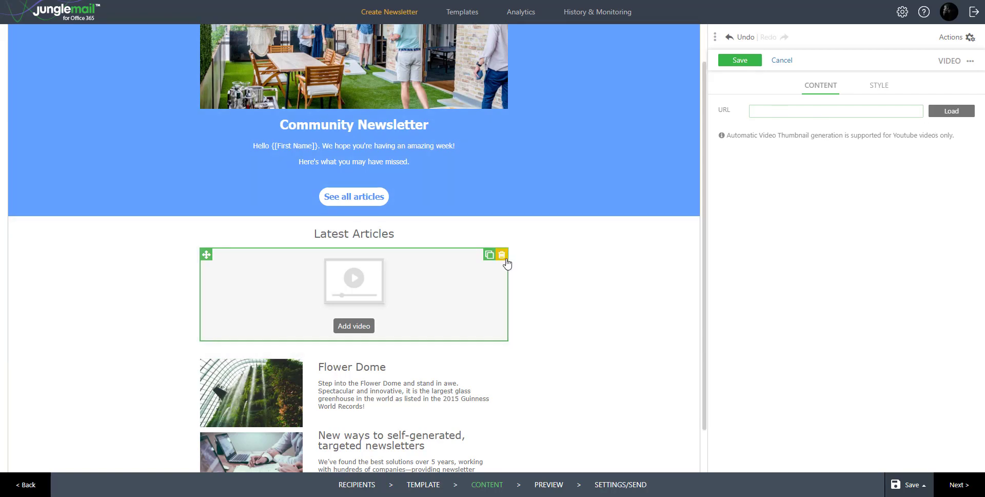
pyautogui.click(502, 255)
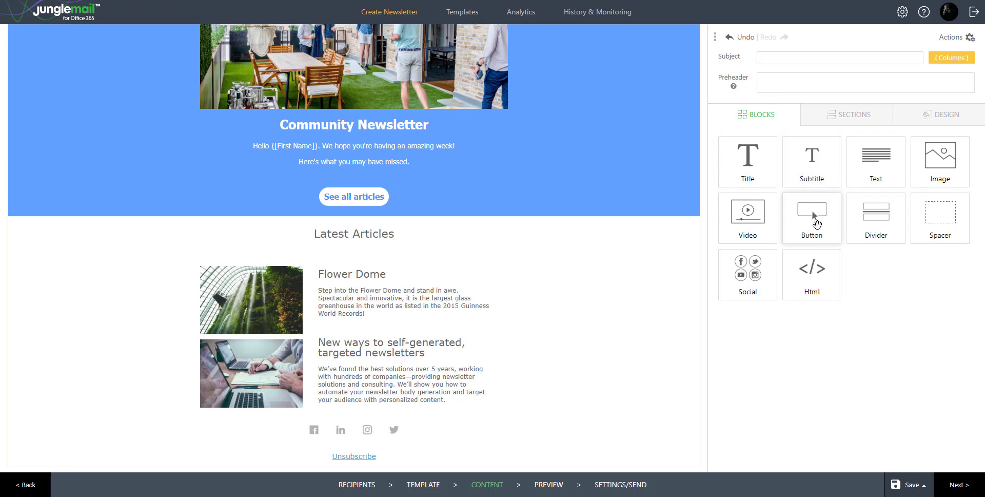
# Try a smaller border radius on the See all articles button, restore its rounded corners and save it
pyautogui.click(361, 199)
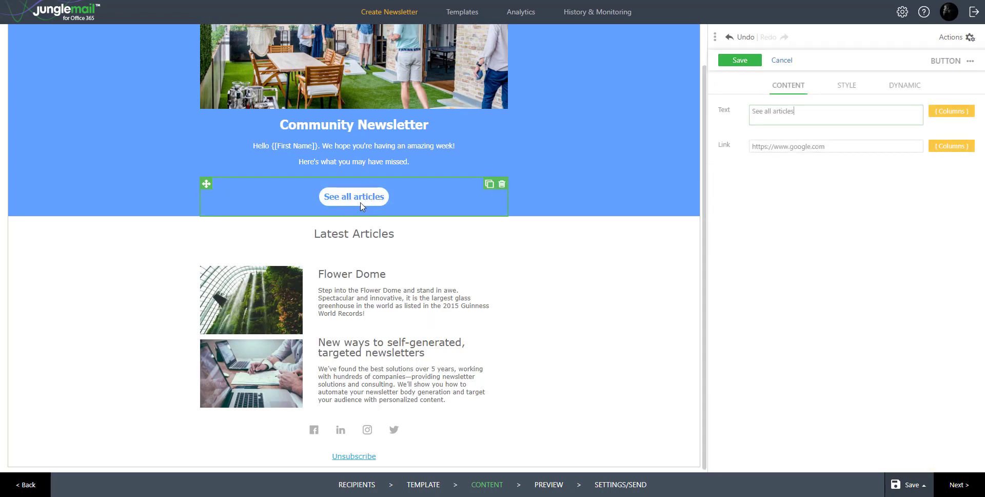
pyautogui.tripleClick(778, 148)
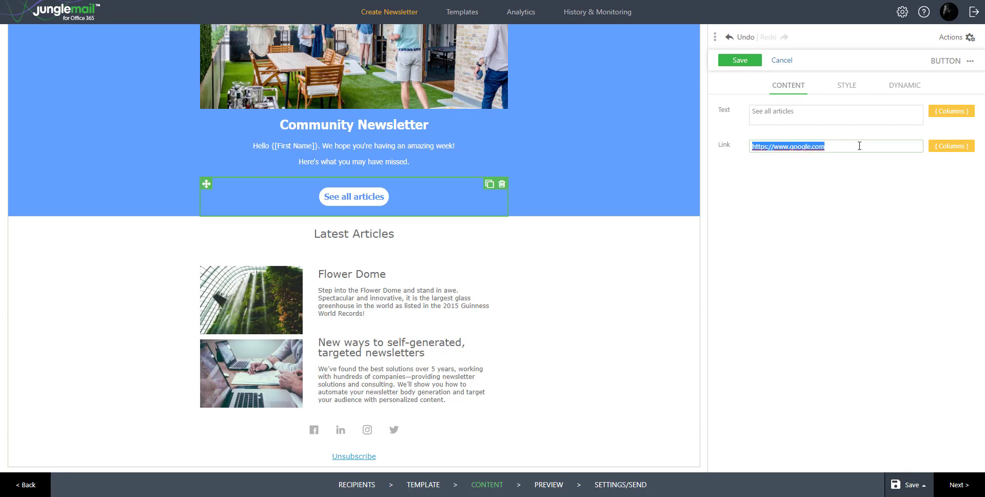
pyautogui.click(847, 87)
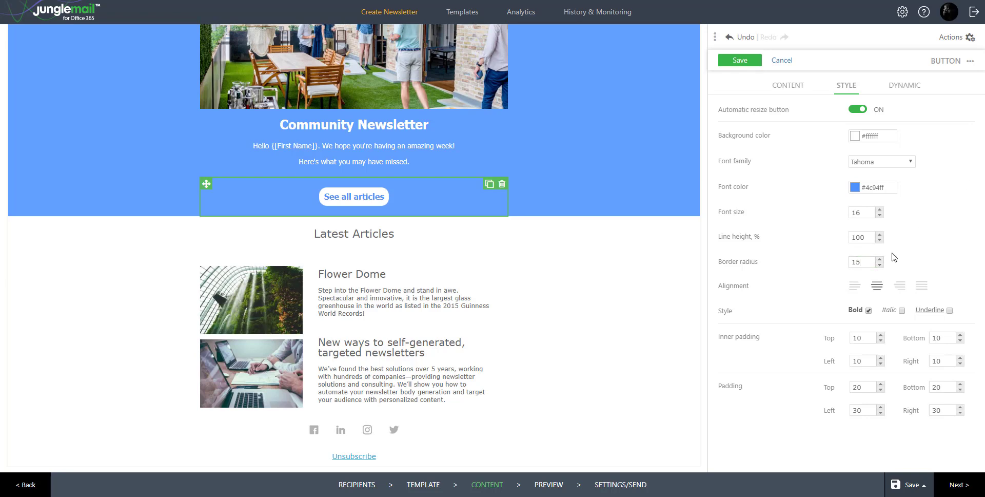
pyautogui.click(880, 265)
pyautogui.click(880, 266)
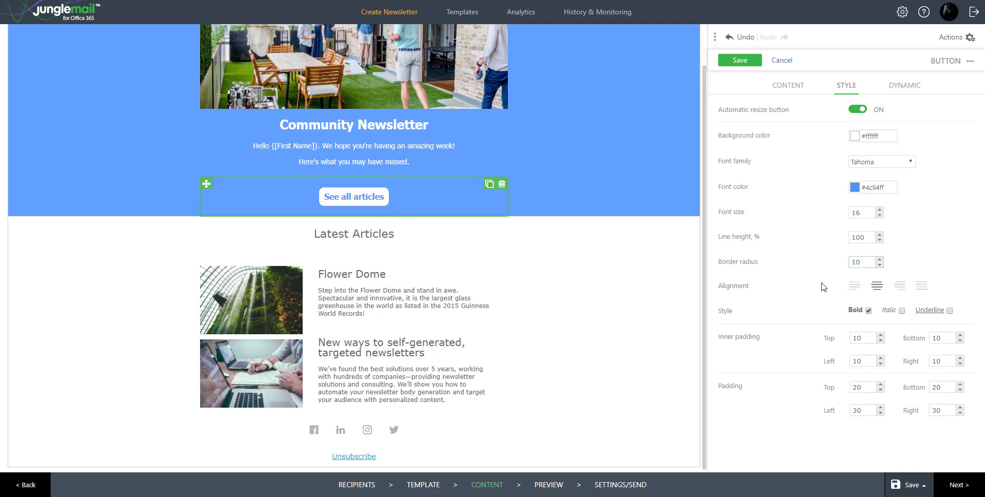
pyautogui.click(880, 265)
pyautogui.click(880, 264)
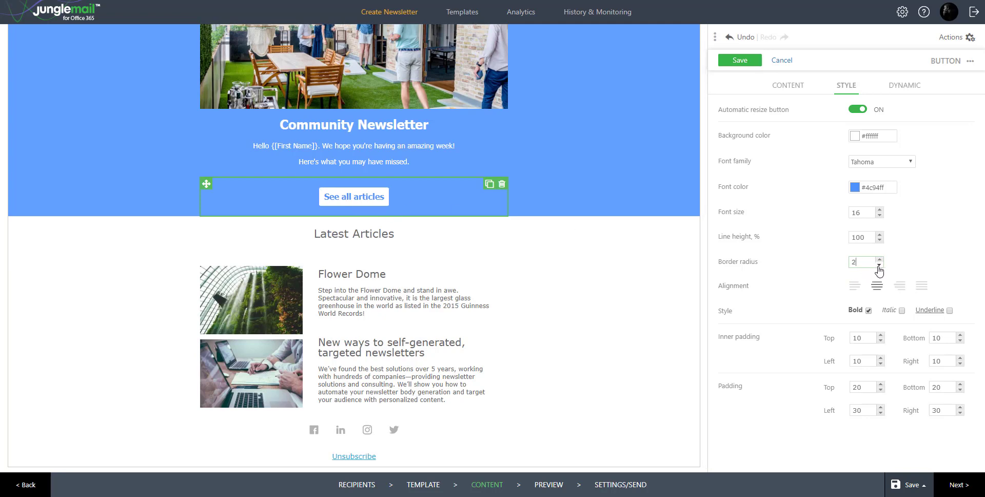
pyautogui.click(879, 265)
pyautogui.click(880, 265)
pyautogui.click(879, 260)
pyautogui.click(743, 61)
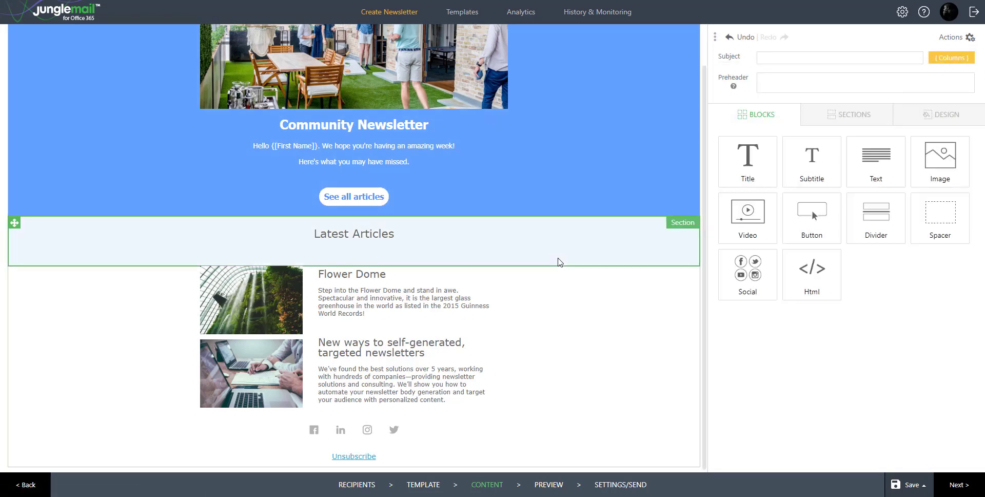
# Look over the newsletter layout and the style settings of the Latest Articles subtitle, and cancel the edit
pyautogui.scroll(1, 518, 259)
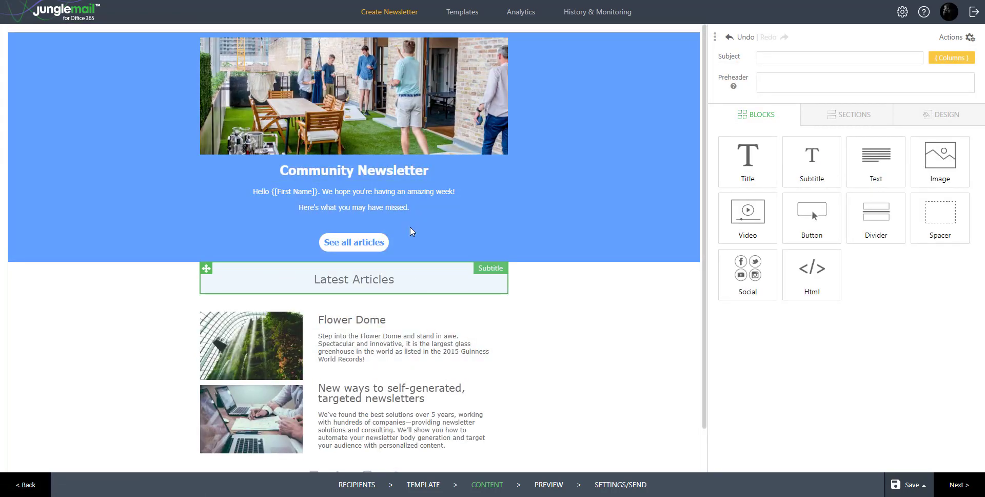
pyautogui.scroll(-1, 471, 280)
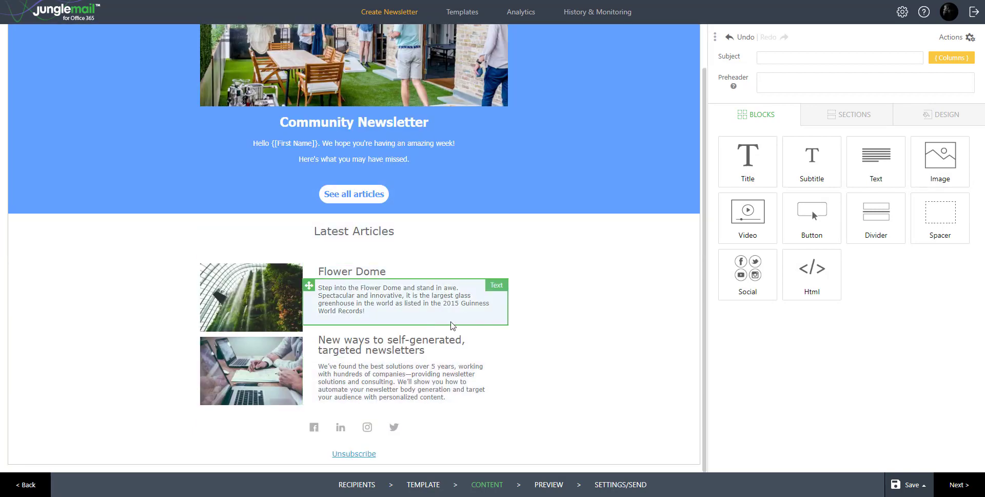
pyautogui.scroll(1, 598, 260)
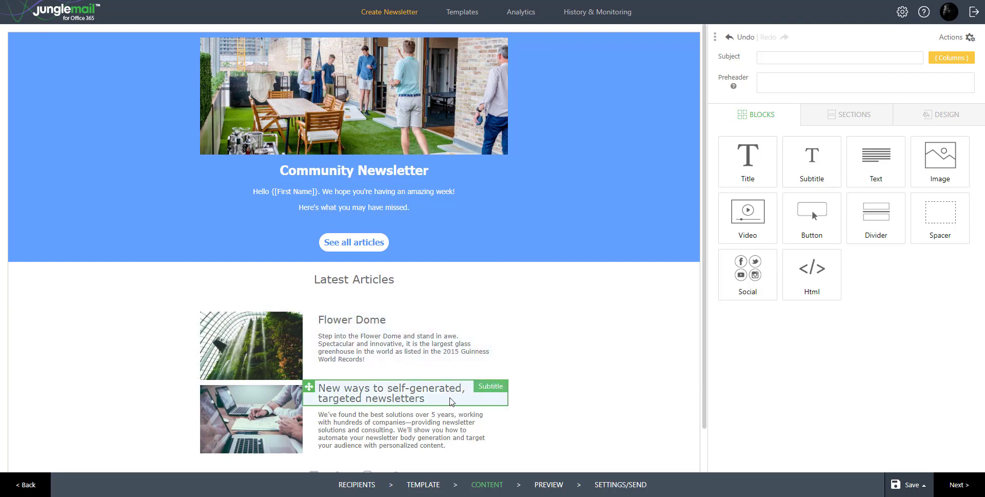
pyautogui.click(415, 280)
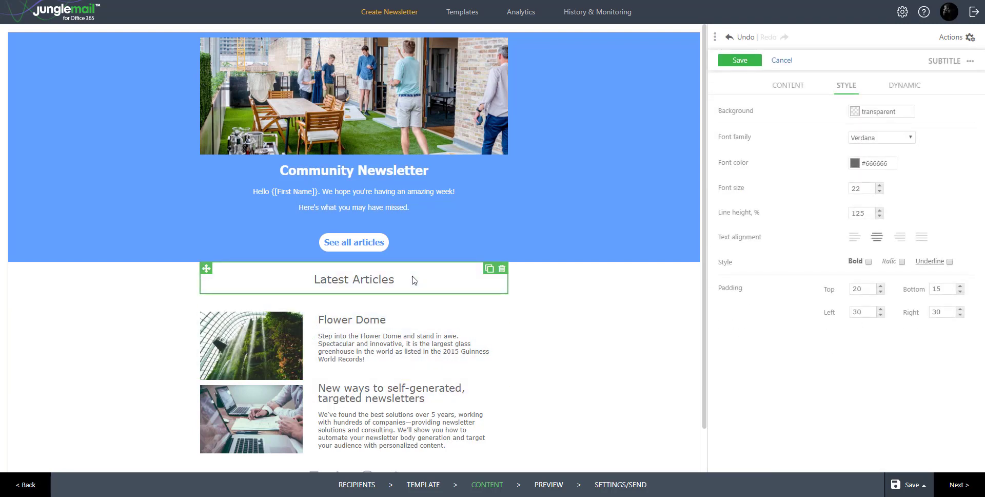
pyautogui.click(782, 60)
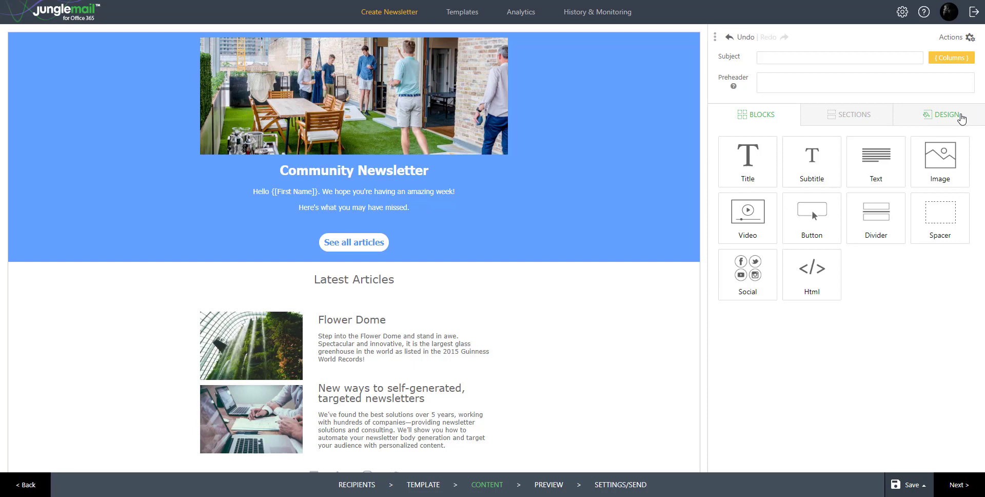
# Try #62a1ff as the global subtitle background color in the design settings and restore it to transparent
pyautogui.click(961, 119)
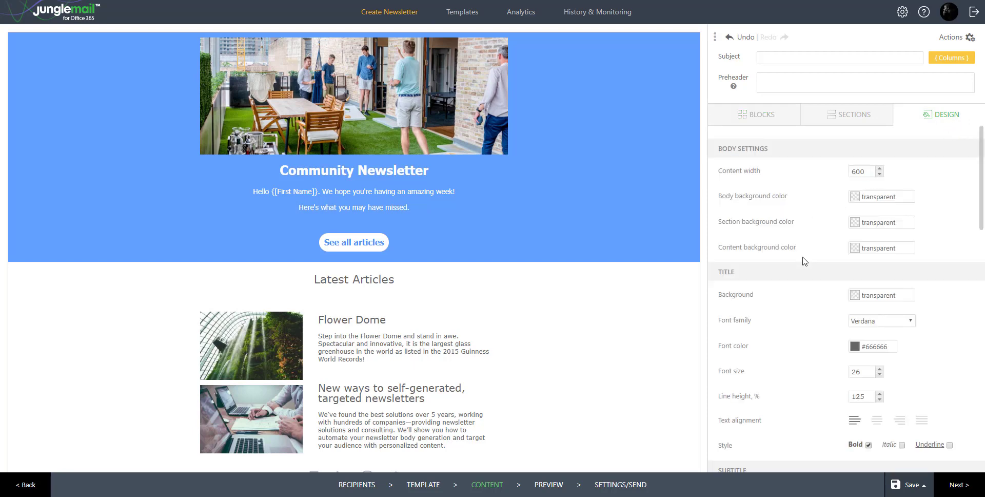
pyautogui.scroll(-5, 804, 262)
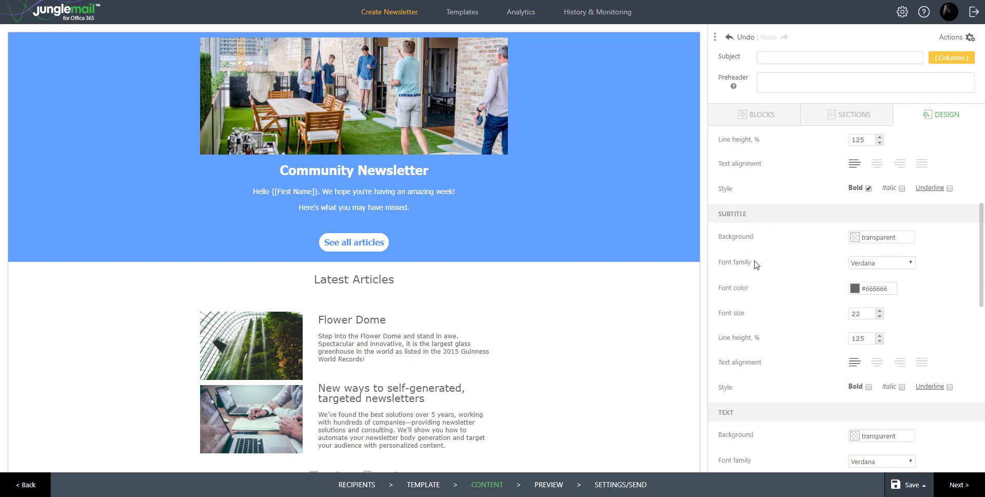
pyautogui.scroll(-2, 638, 294)
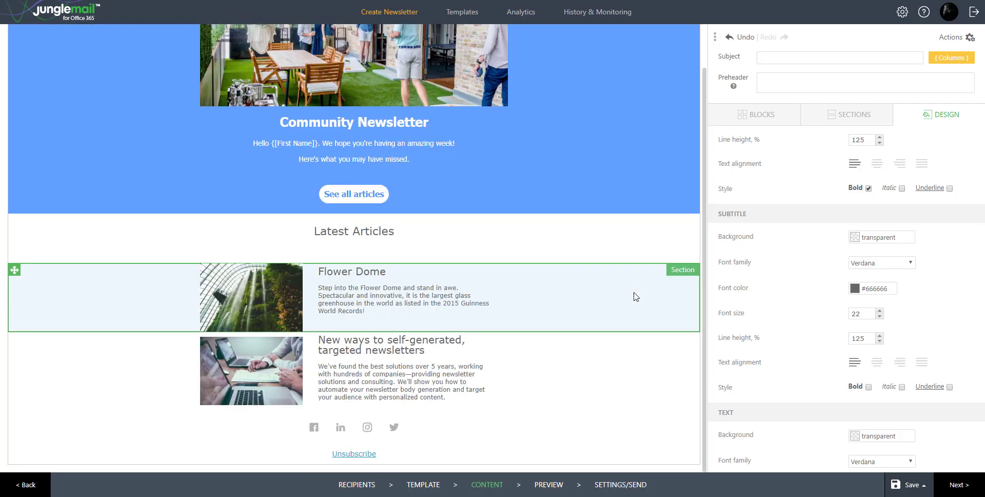
pyautogui.click(855, 240)
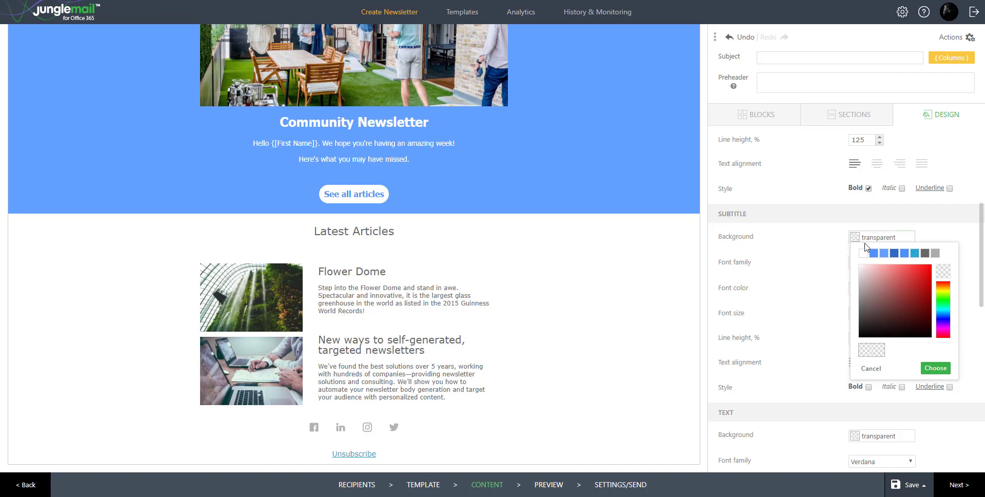
pyautogui.click(883, 253)
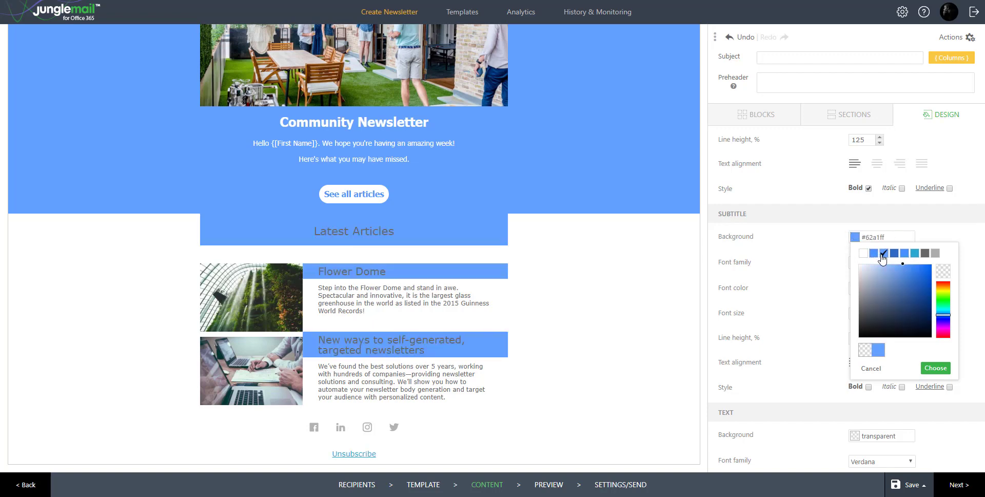
pyautogui.click(947, 276)
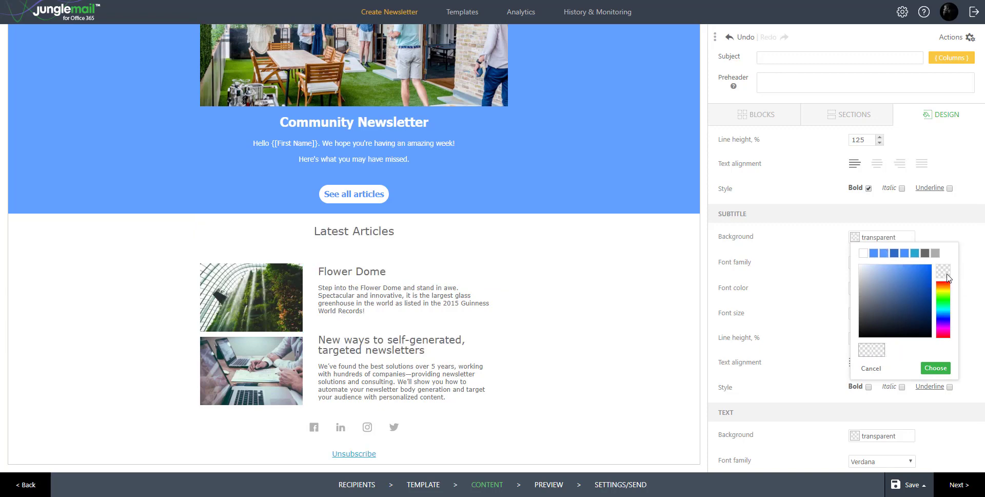
pyautogui.click(944, 369)
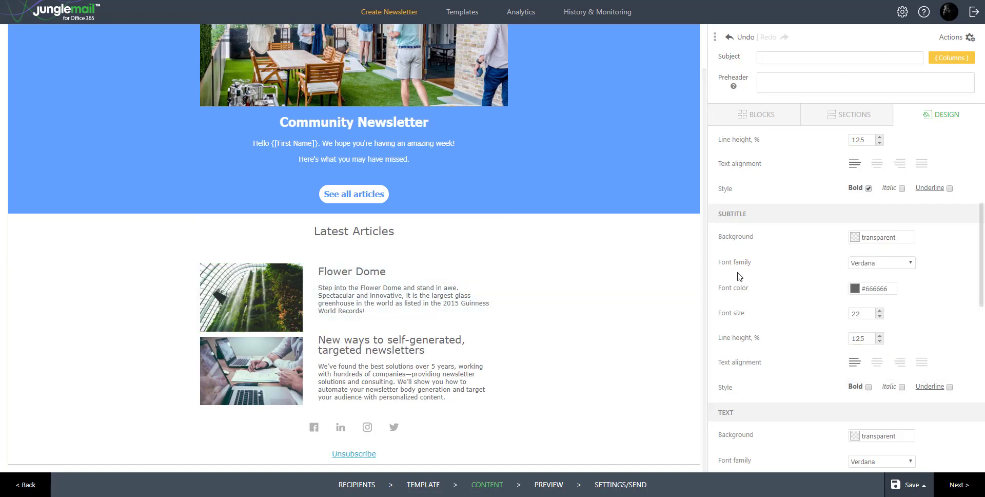
# Review the global design settings for text, divider, spacer, link and button styles
pyautogui.scroll(-8, 795, 325)
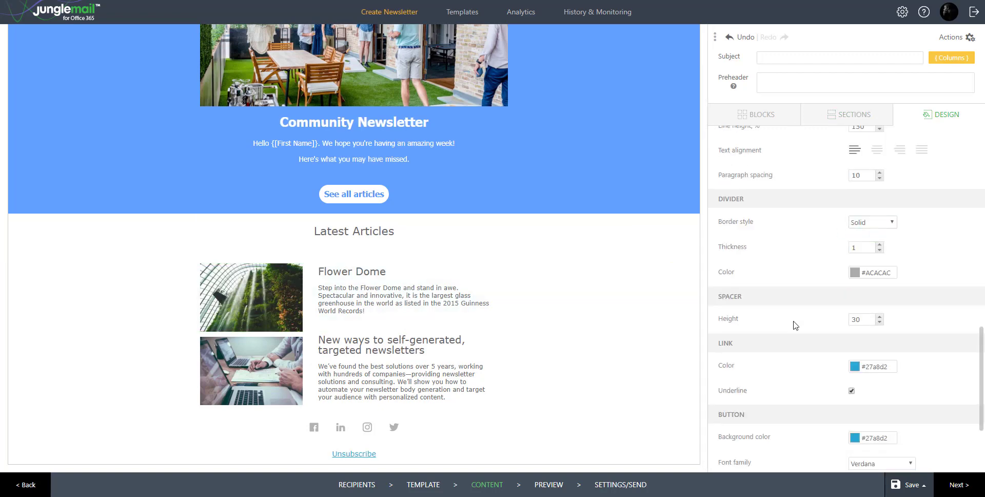
pyautogui.scroll(-3, 834, 313)
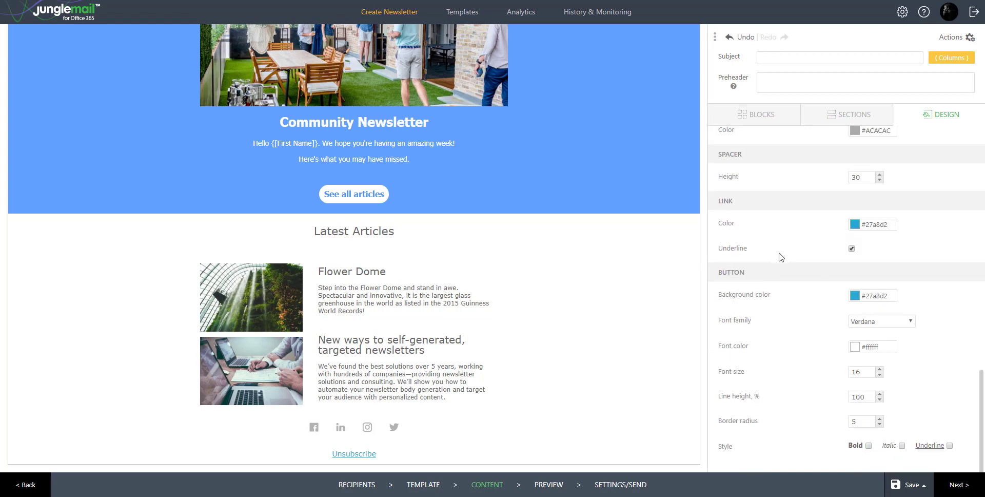
pyautogui.scroll(1, 781, 256)
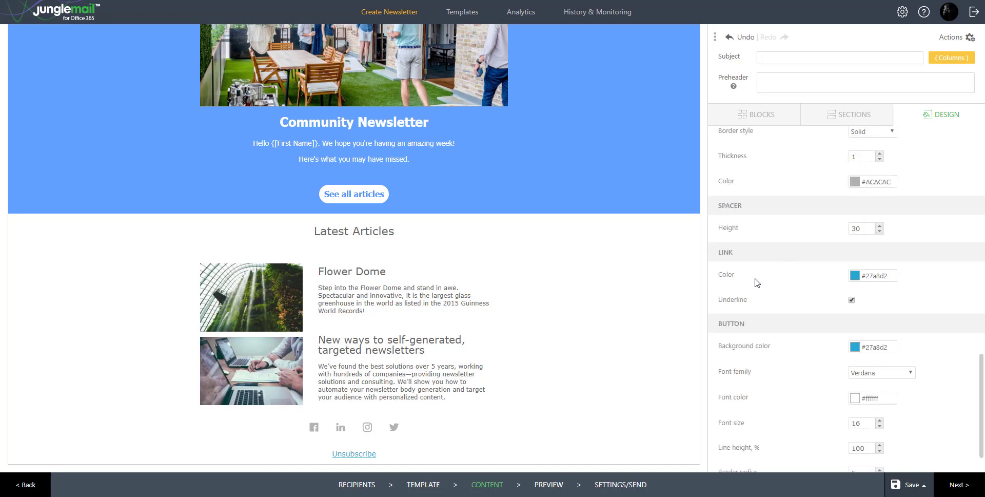
pyautogui.scroll(4, 757, 230)
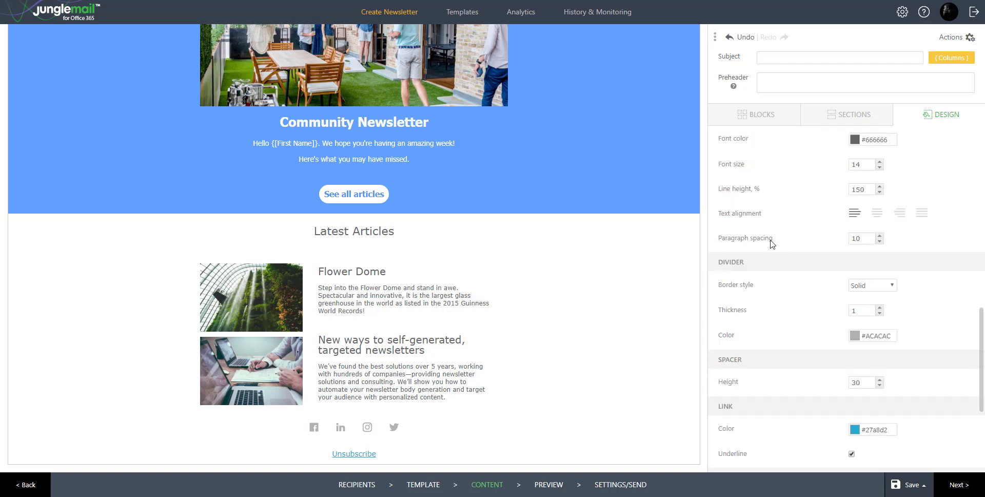
pyautogui.scroll(3, 847, 218)
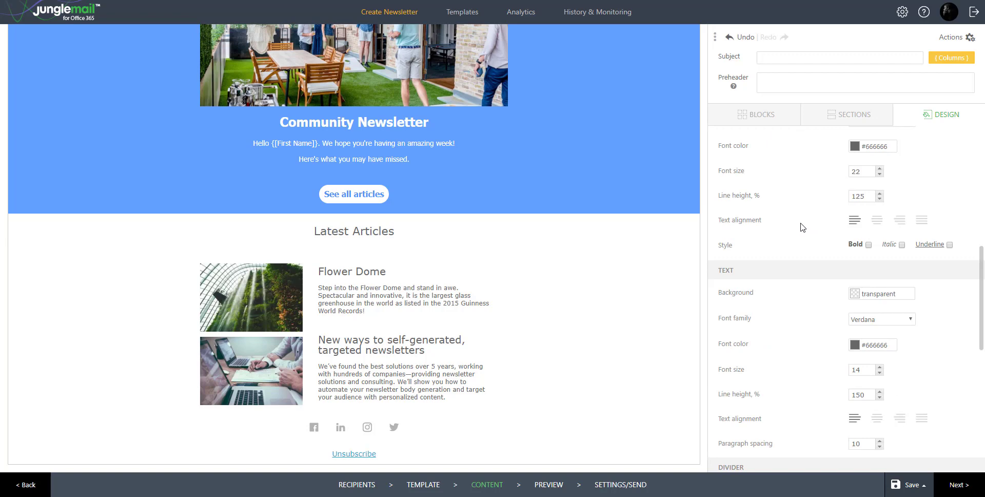
pyautogui.scroll(4, 778, 259)
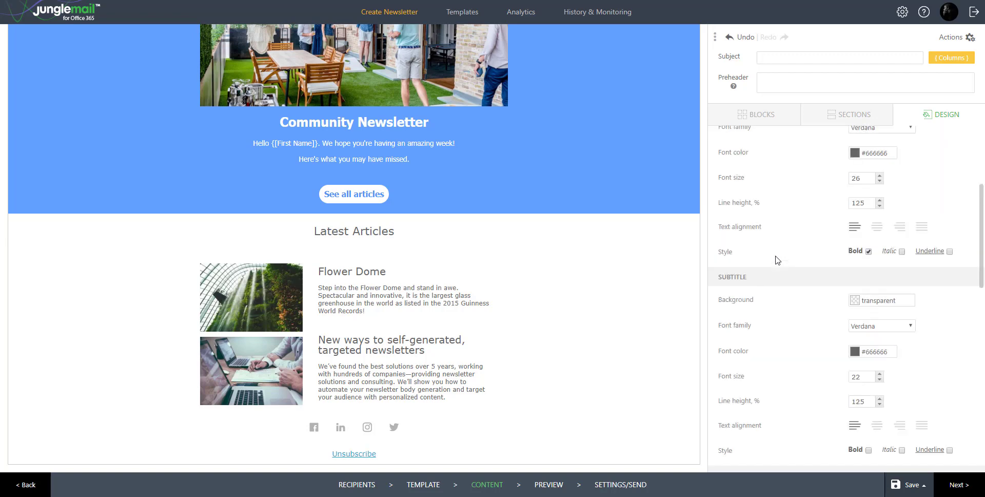
# Set the global subtitle background color to #62a1ff in the design settings
pyautogui.click(855, 301)
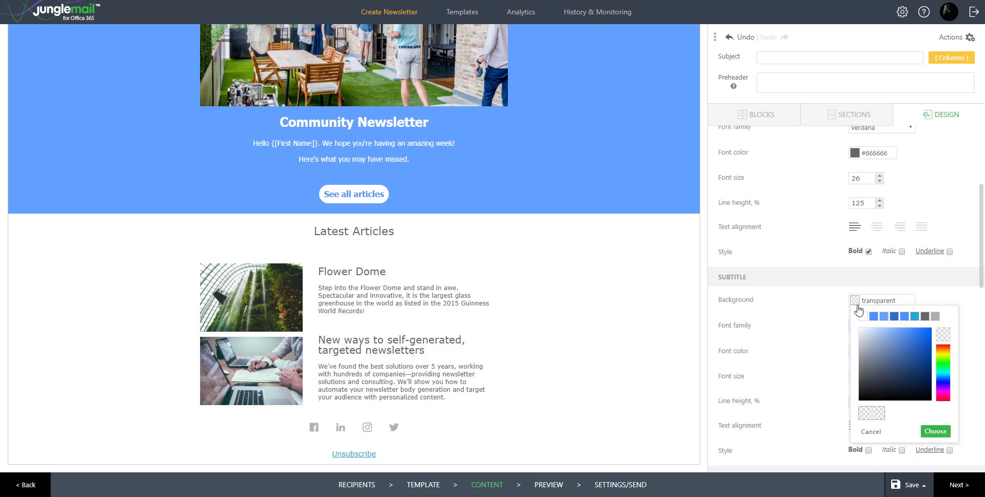
pyautogui.click(883, 316)
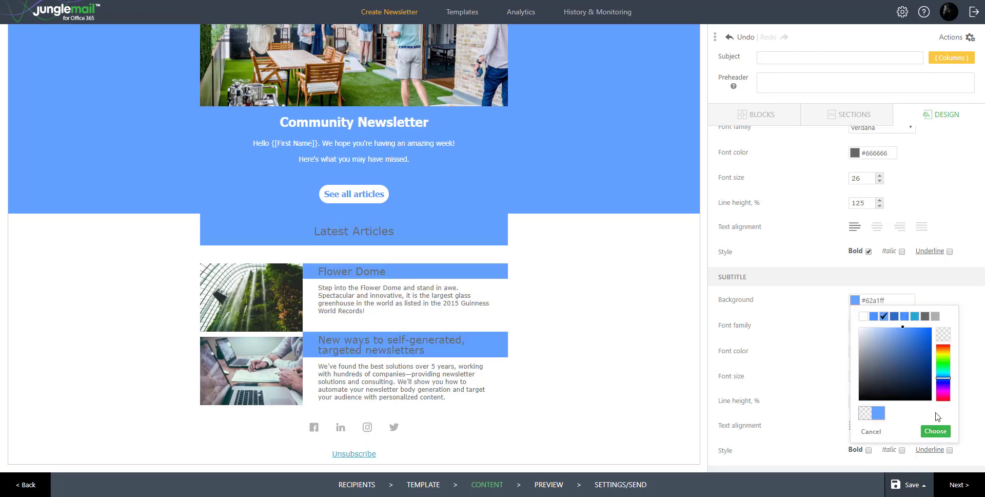
pyautogui.click(934, 432)
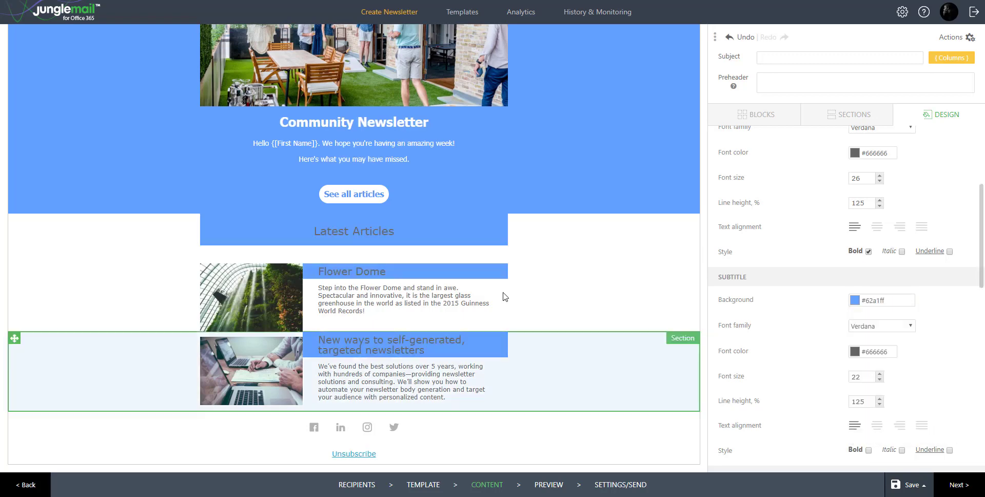
# Give the Flower Dome subtitle its own white (#ffffff) background and save the block
pyautogui.click(400, 269)
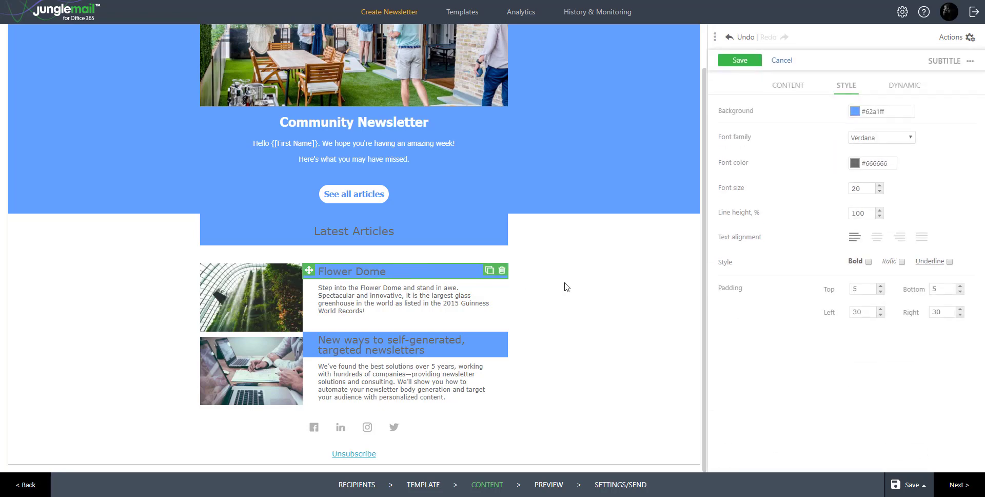
pyautogui.click(860, 114)
pyautogui.click(864, 128)
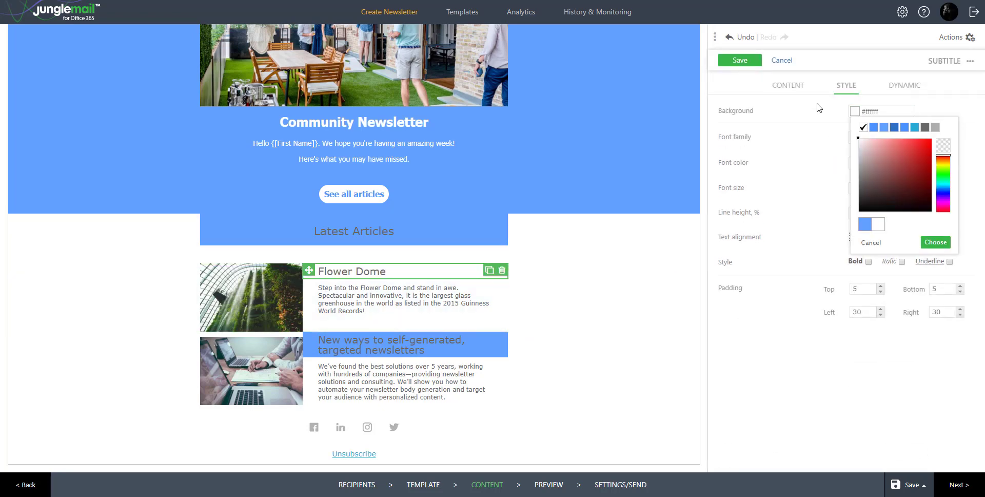
pyautogui.click(746, 62)
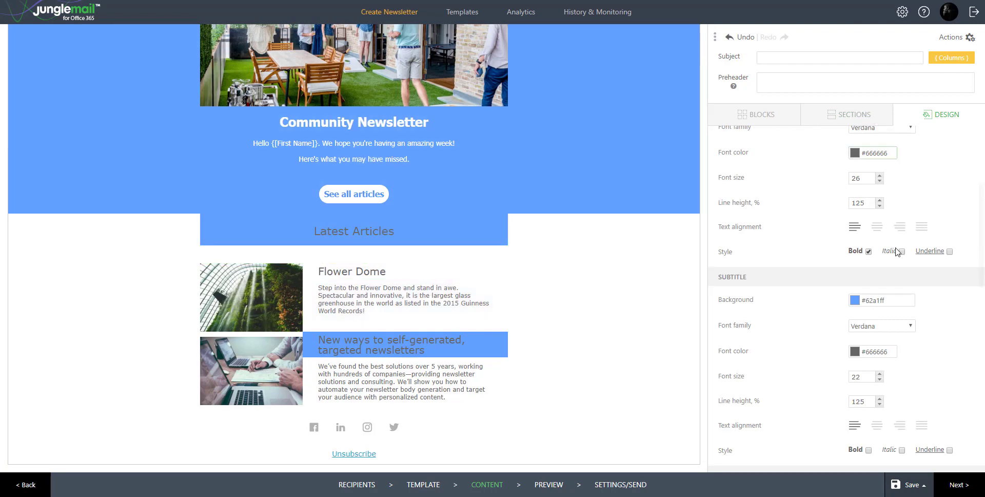
# Restore the global subtitle background to transparent and check the newsletter layout
pyautogui.click(854, 299)
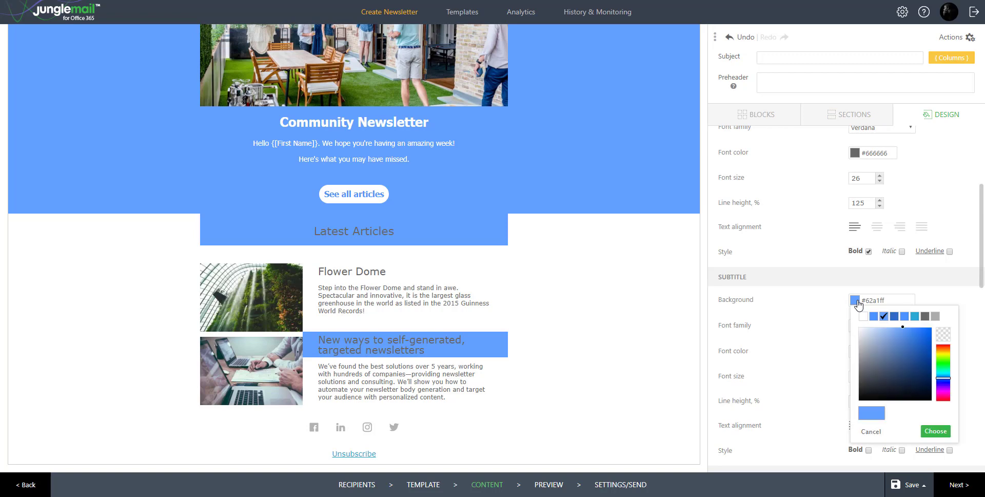
pyautogui.click(942, 334)
pyautogui.click(939, 434)
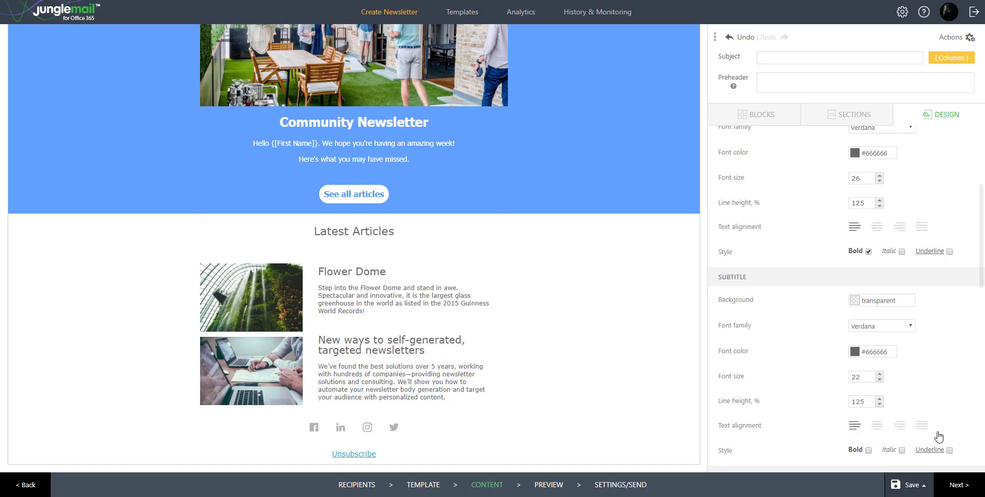
pyautogui.scroll(1, 515, 292)
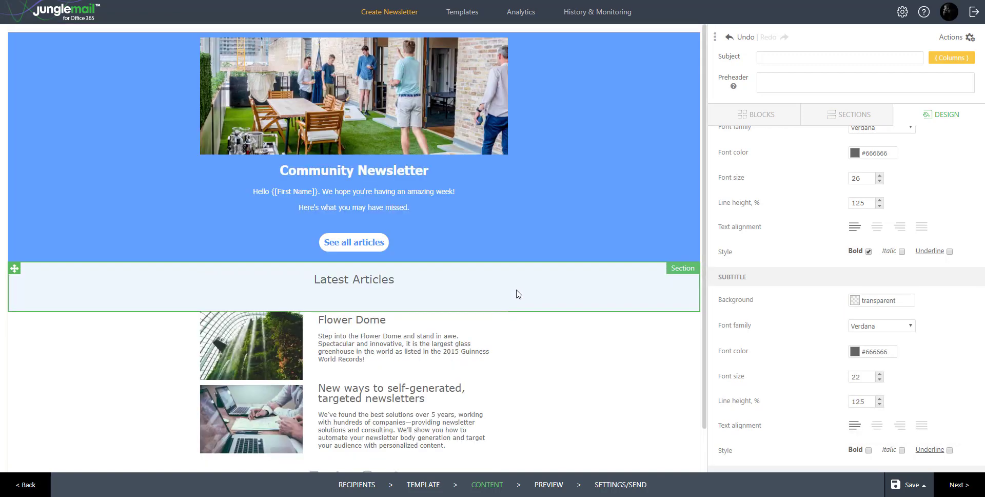
pyautogui.scroll(-1, 419, 347)
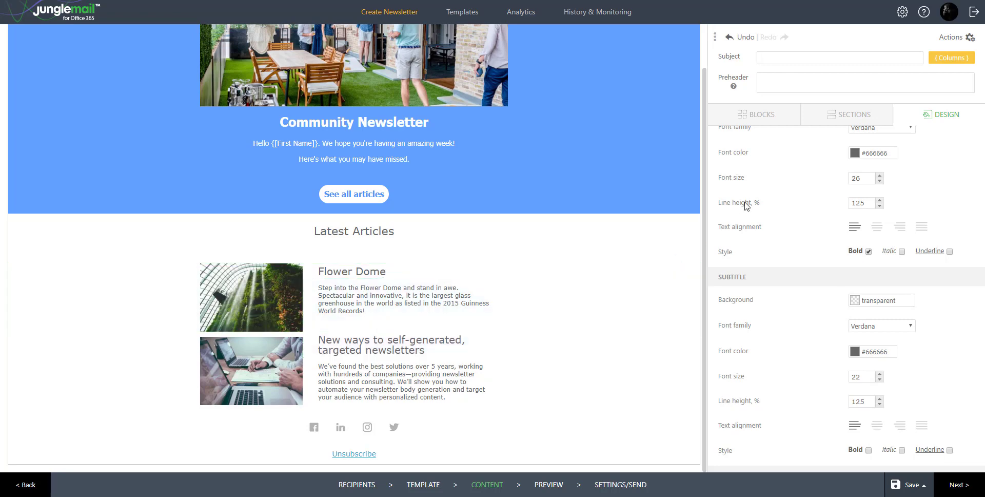
# Fill in the newsletter subject from the suggestion "Your Monthly News" and change it to "Your Weekly News"
pyautogui.scroll(3, 750, 198)
pyautogui.click(784, 118)
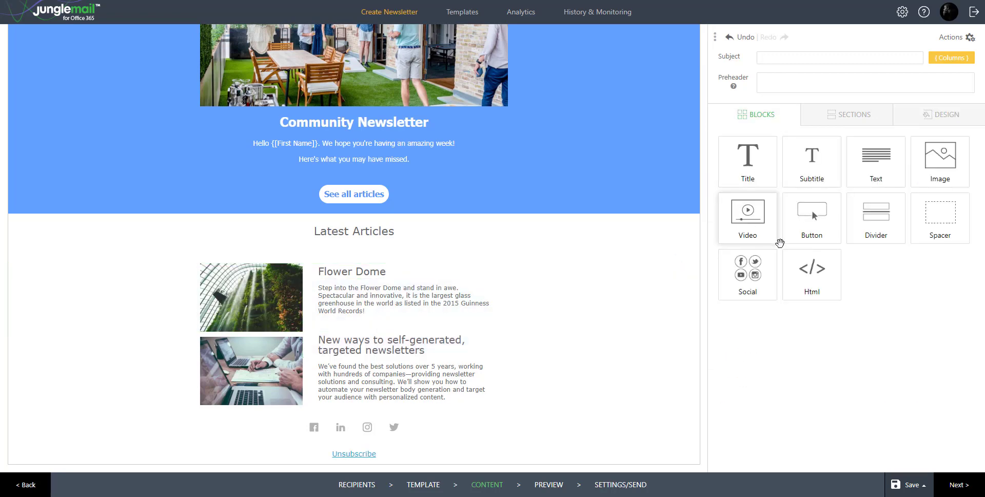
pyautogui.click(788, 58)
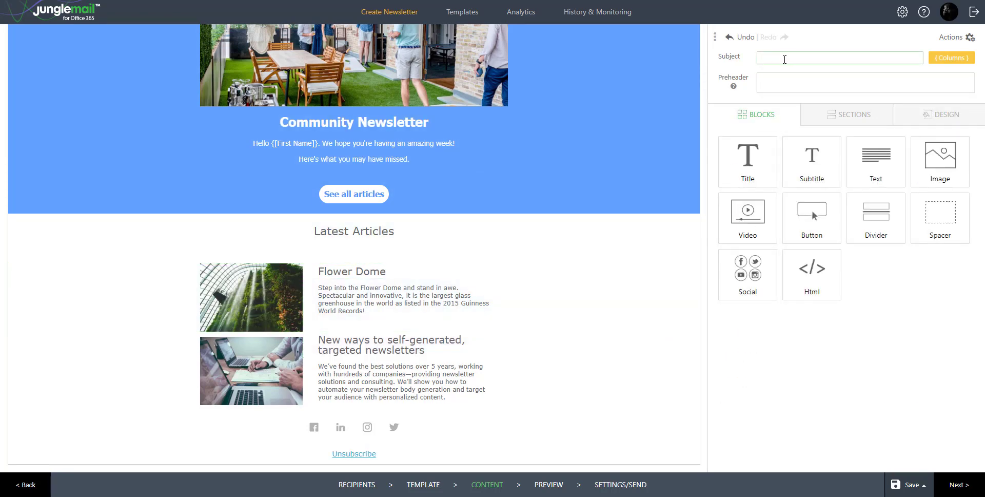
pyautogui.click(783, 60)
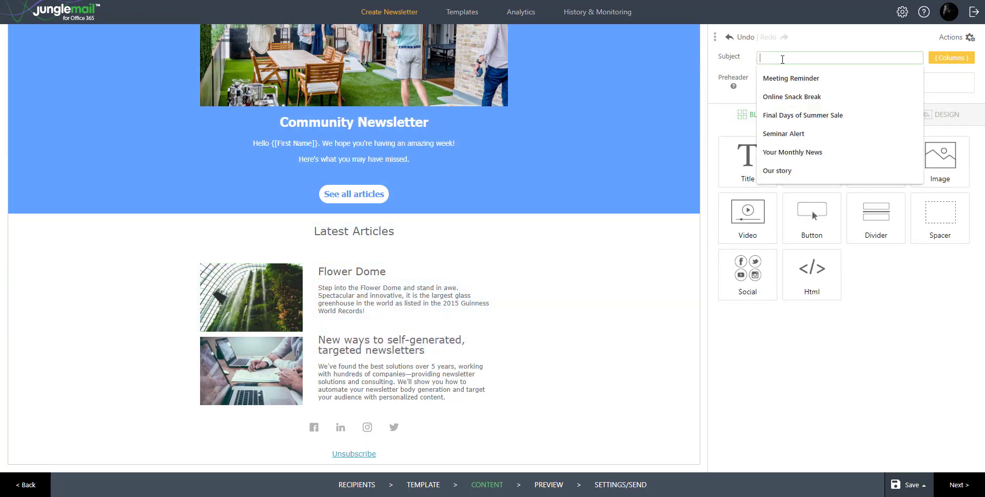
pyautogui.click(743, 72)
pyautogui.click(769, 77)
pyautogui.click(767, 60)
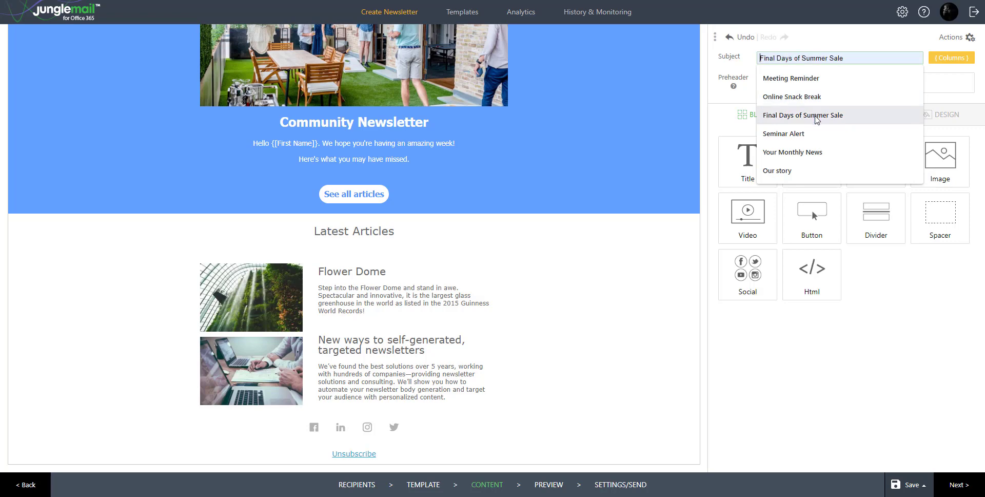
pyautogui.click(801, 148)
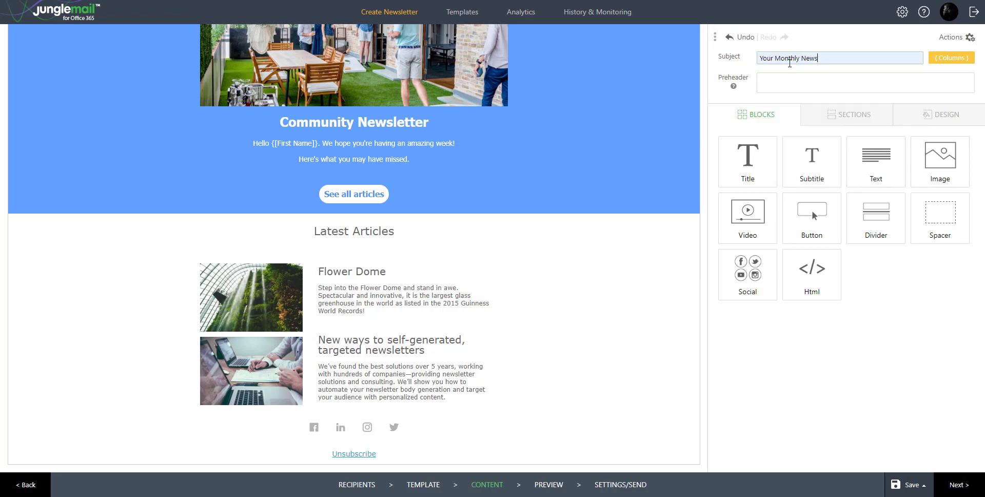
pyautogui.doubleClick(789, 61)
pyautogui.write('Weekly')
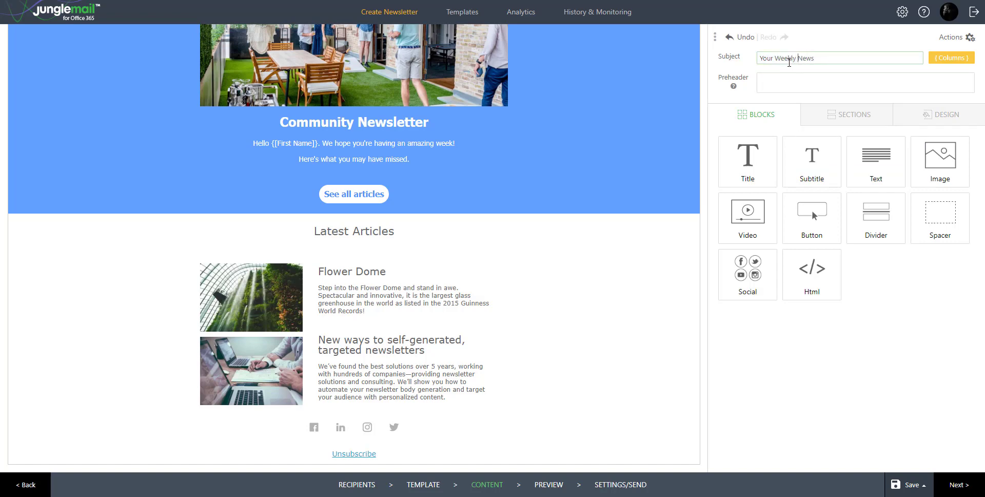
# Copy "We hope you're having an amazing week! Here's what you may have missed." from the greeting block into the preheader, without a line break
pyautogui.click(762, 82)
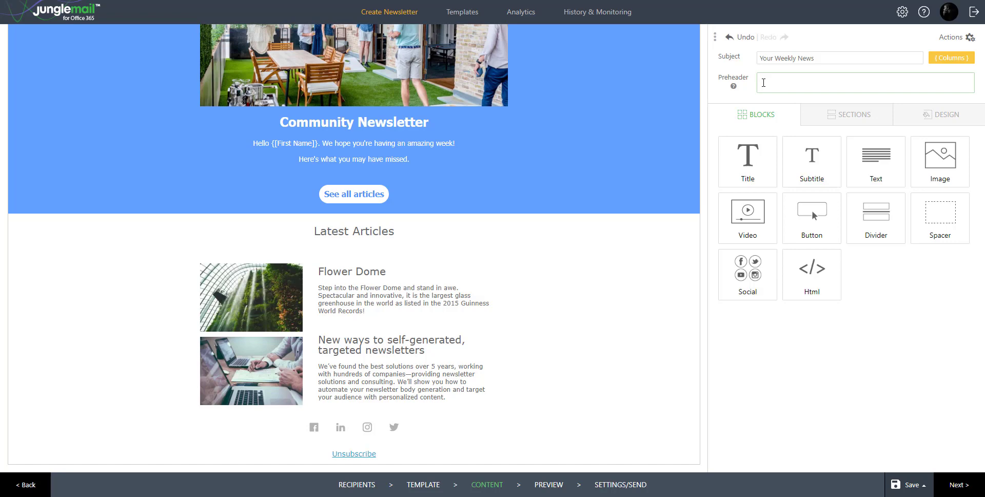
pyautogui.click(799, 74)
pyautogui.click(433, 146)
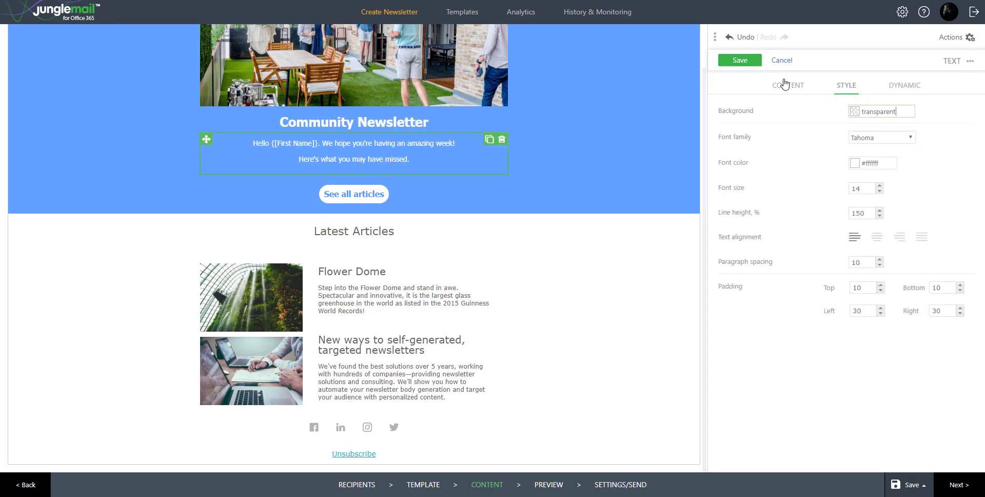
pyautogui.click(784, 84)
pyautogui.moveTo(819, 152); pyautogui.dragTo(904, 165)
pyautogui.hotkey('ctrl', 'c')
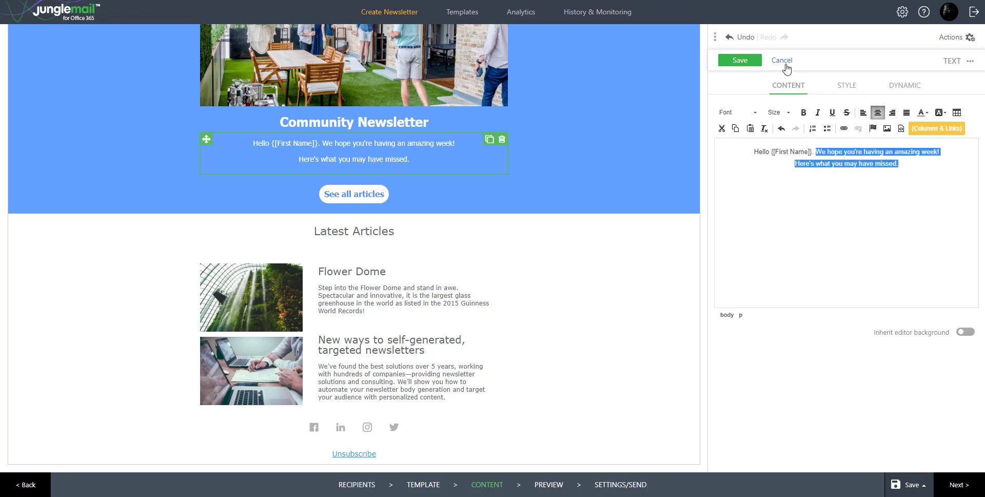
pyautogui.click(783, 62)
pyautogui.click(792, 82)
pyautogui.hotkey('ctrl', 'v')
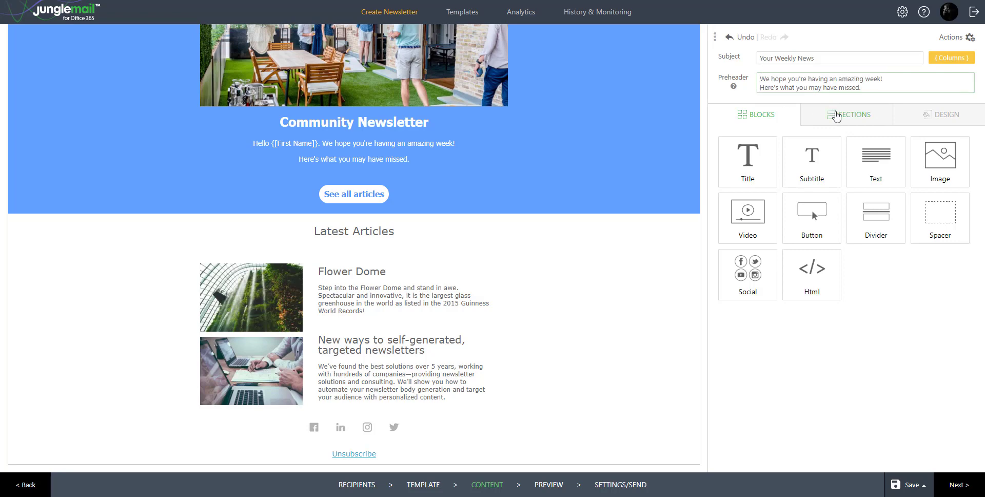
pyautogui.press('BackSpace')
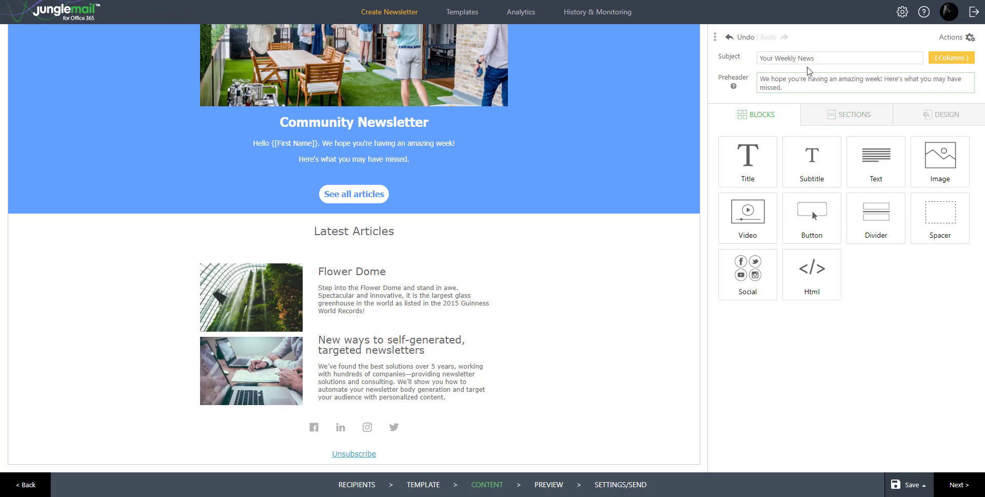
pyautogui.click(812, 116)
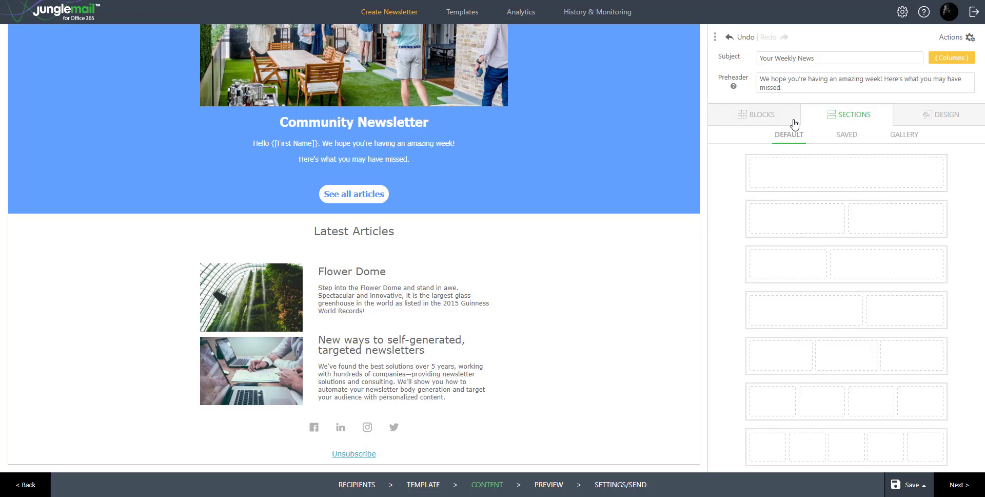
pyautogui.click(776, 117)
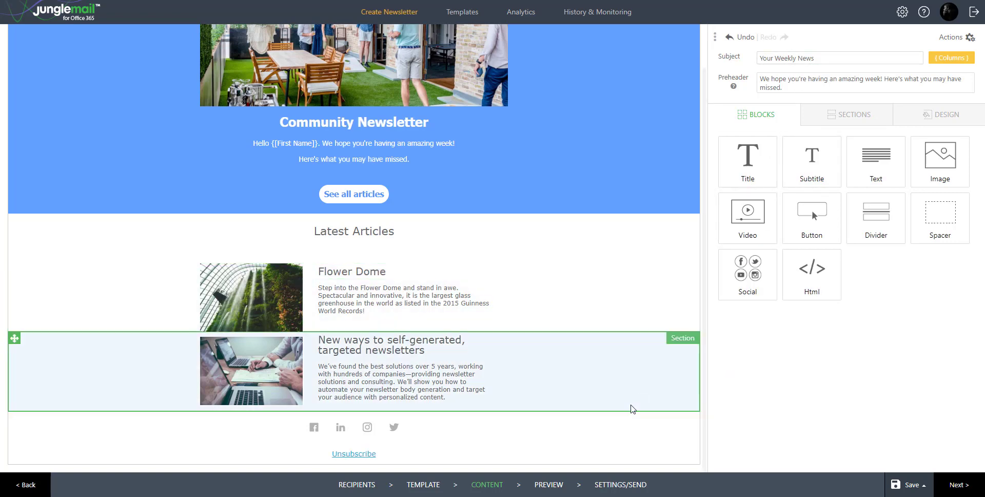
# Preview the newsletter and look through its full desktop and mobile layouts
pyautogui.click(549, 484)
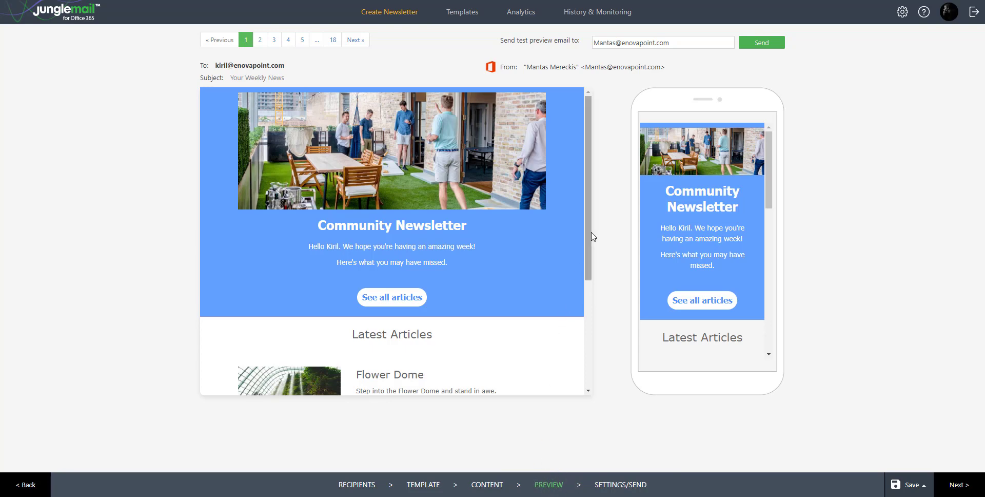
pyautogui.scroll(-1, 586, 262)
pyautogui.moveTo(586, 262); pyautogui.dragTo(606, 204)
pyautogui.moveTo(768, 175); pyautogui.dragTo(763, 267)
pyautogui.scroll(-2, 762, 302)
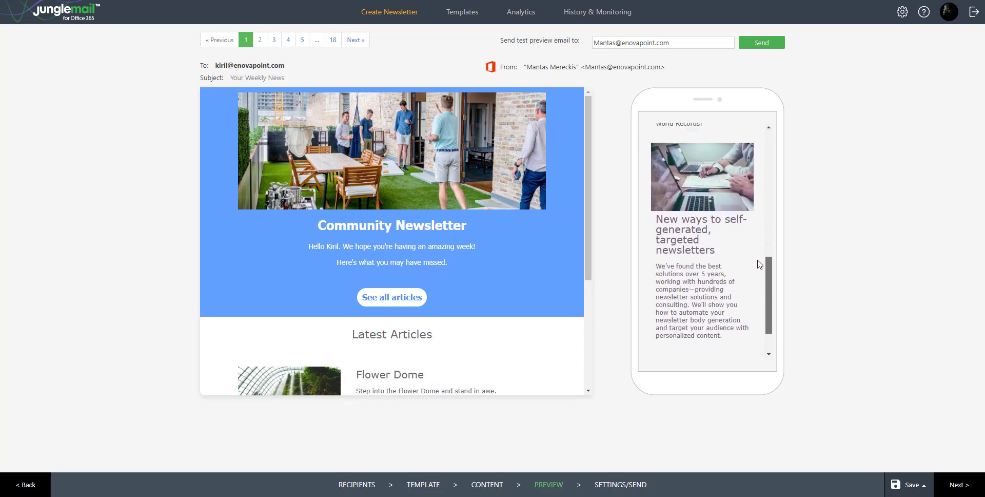
pyautogui.scroll(15, 703, 262)
pyautogui.scroll(-4, 439, 264)
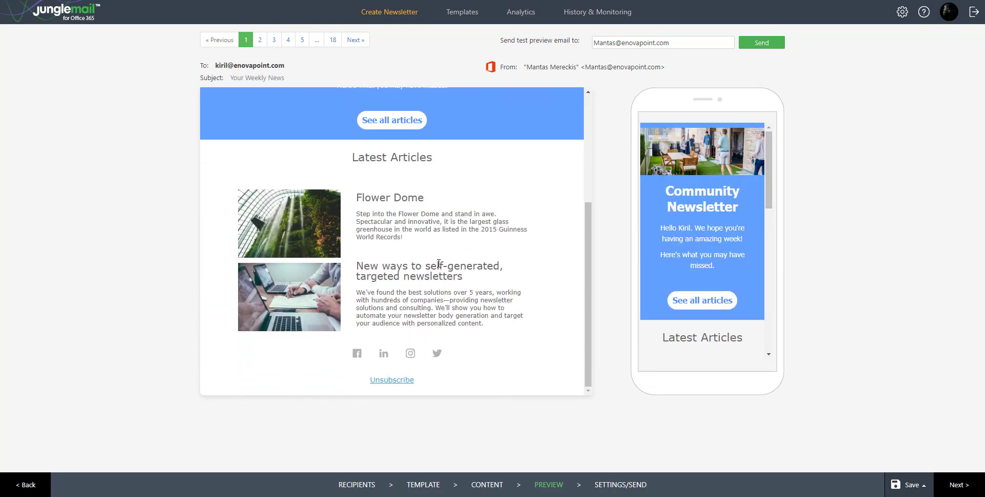
pyautogui.scroll(4, 446, 236)
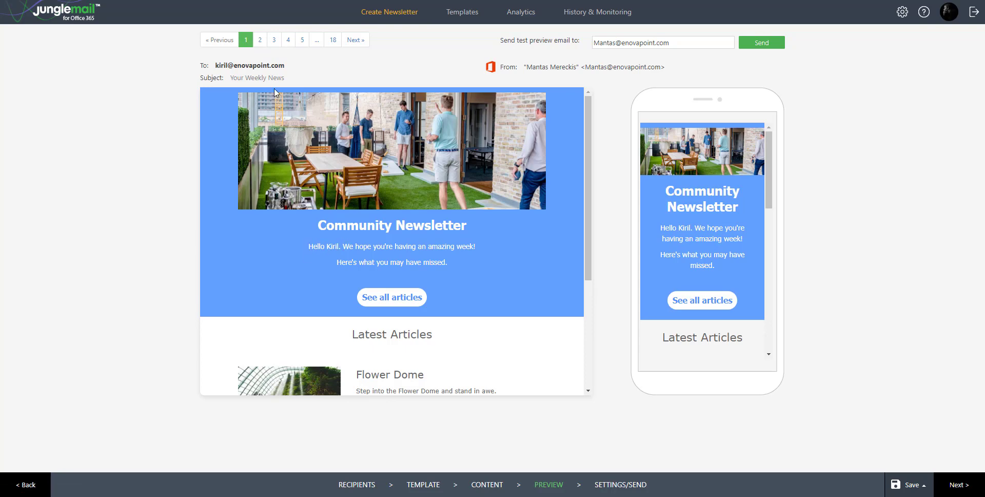
# Check the personalized greeting in the previews for the second and third recipients
pyautogui.click(262, 44)
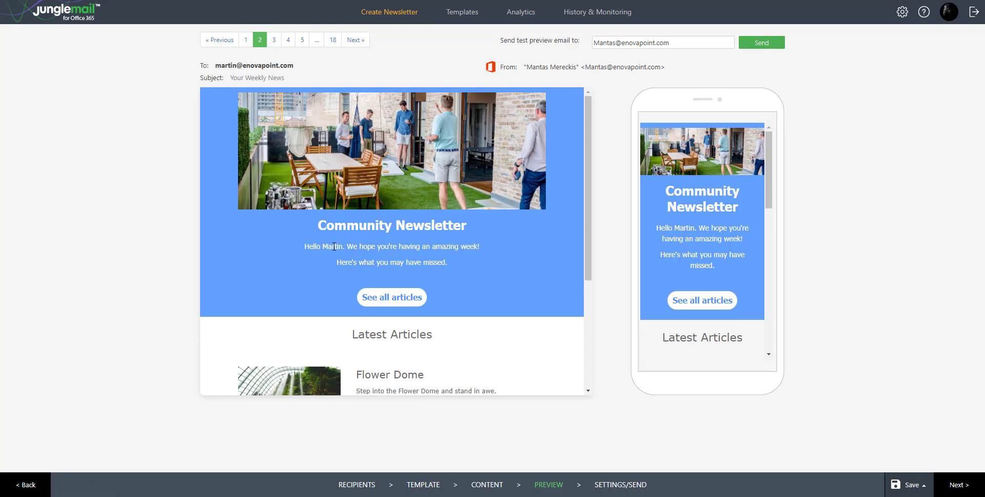
pyautogui.click(275, 42)
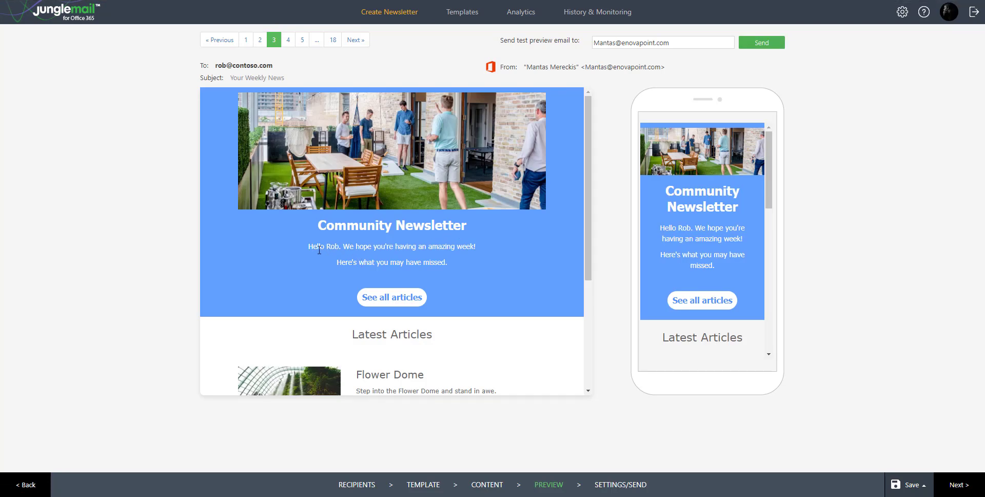
# Look through the third recipient's full newsletter preview and check the address field for the test preview email
pyautogui.scroll(-2, 415, 266)
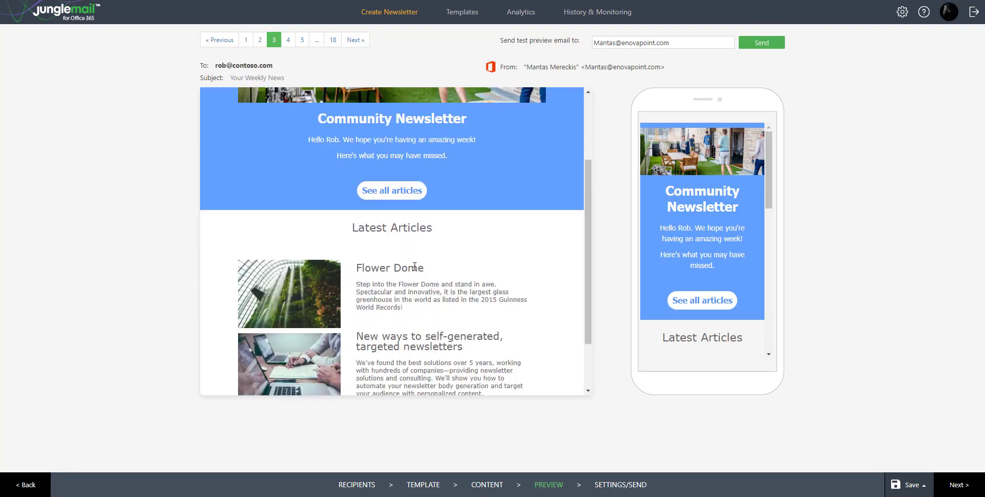
pyautogui.scroll(2, 415, 266)
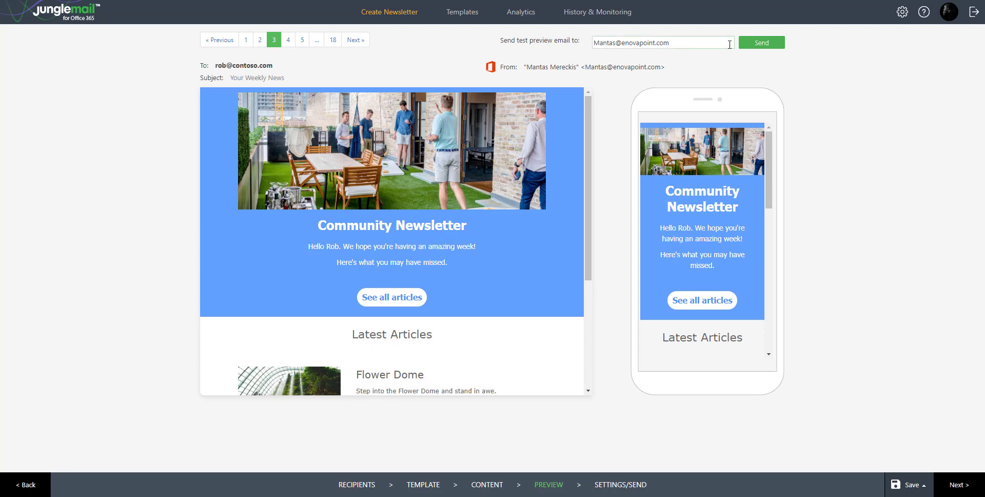
pyautogui.moveTo(685, 42); pyautogui.dragTo(588, 41)
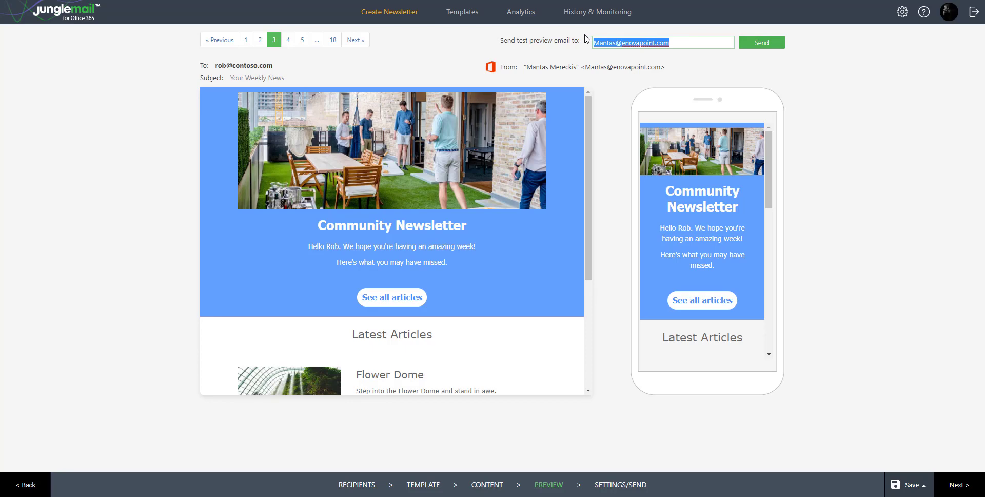
pyautogui.click(633, 54)
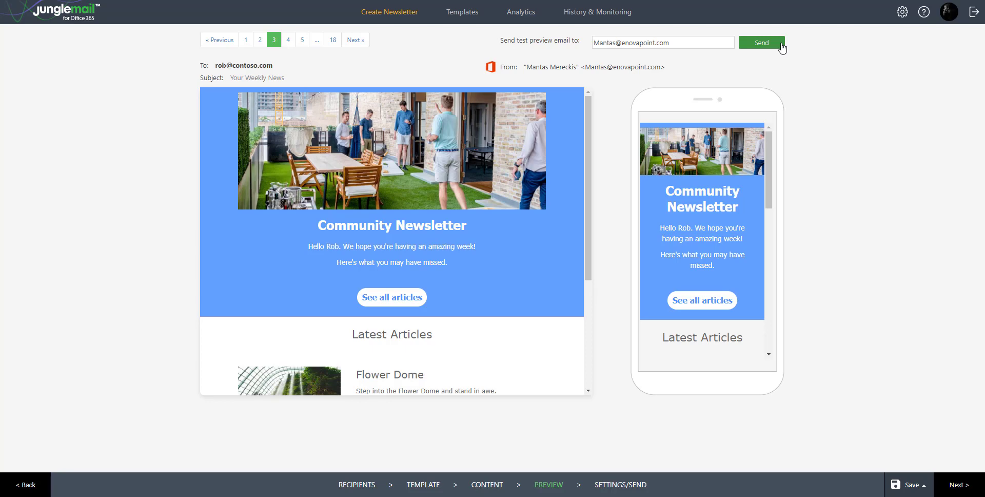
pyautogui.scroll(-4, 491, 141)
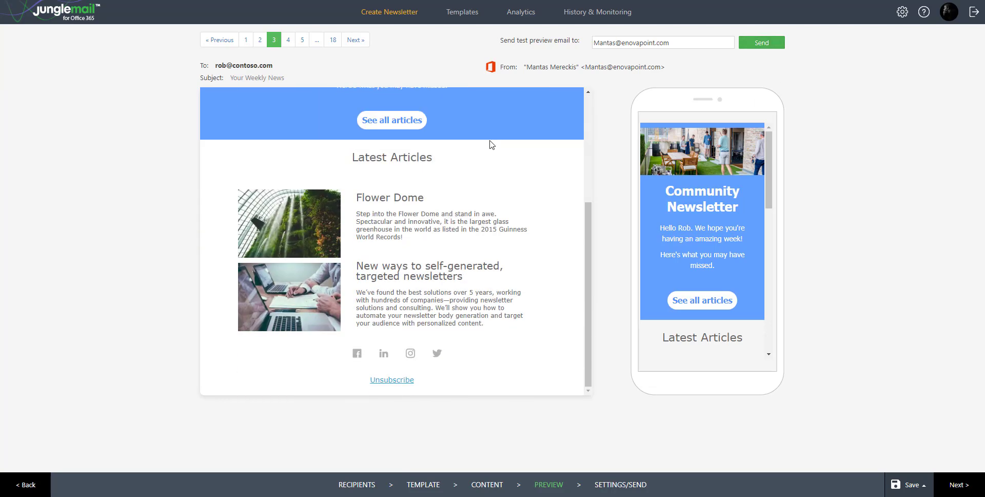
pyautogui.scroll(4, 418, 208)
pyautogui.scroll(-4, 418, 208)
pyautogui.scroll(3, 442, 207)
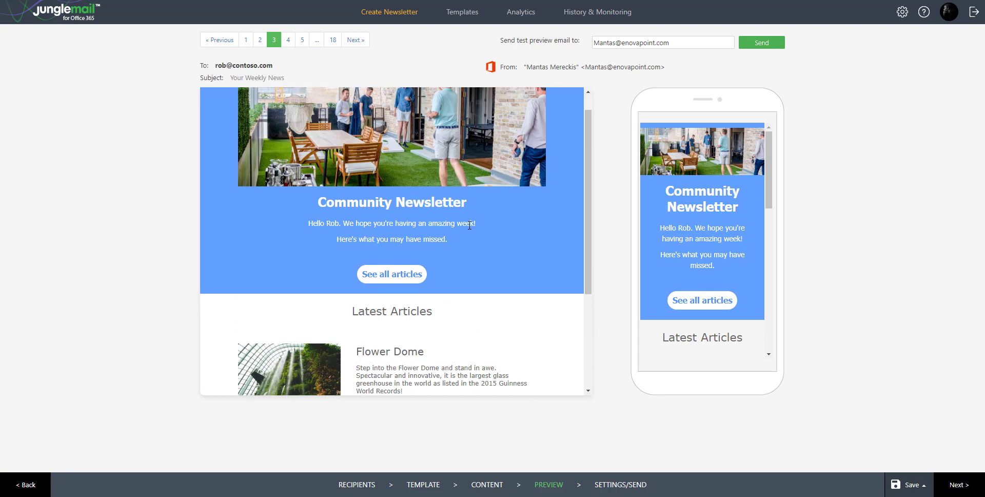
pyautogui.scroll(1, 470, 225)
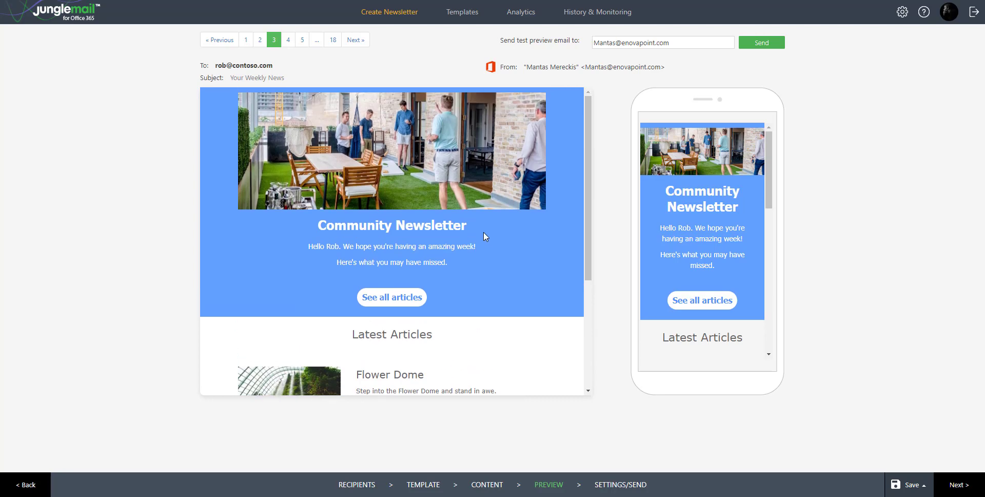
pyautogui.scroll(-3, 537, 226)
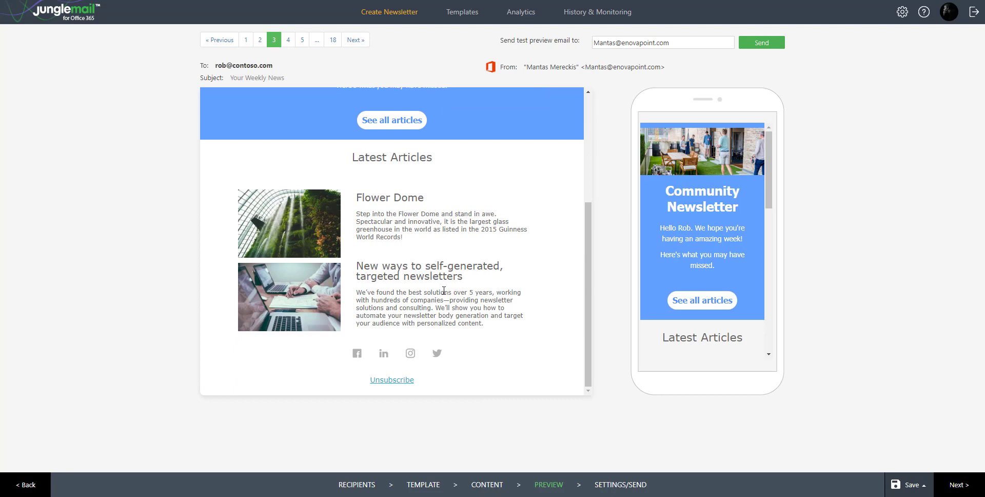
pyautogui.scroll(1, 433, 229)
pyautogui.scroll(3, 432, 228)
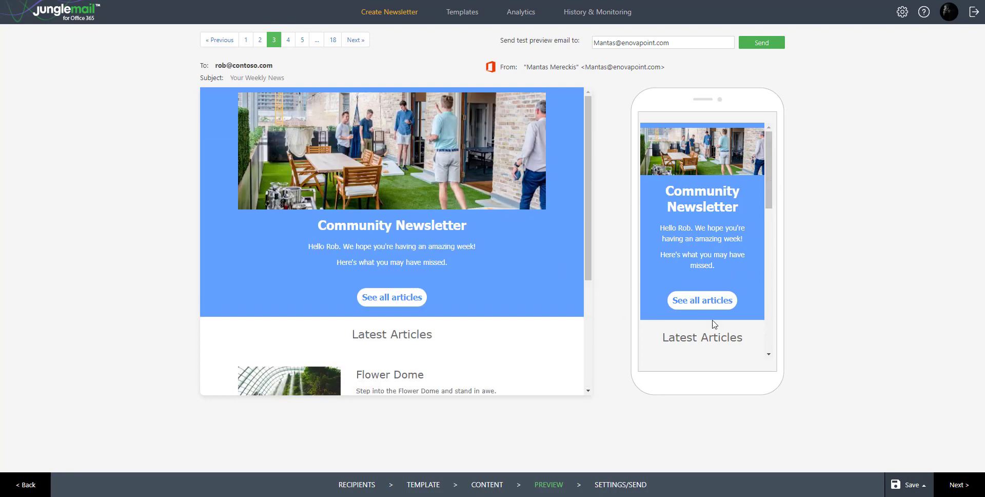
# Go to the send settings and examine the daily/weekly and monthly recurrence options, leaving recurrence turned off
pyautogui.click(637, 484)
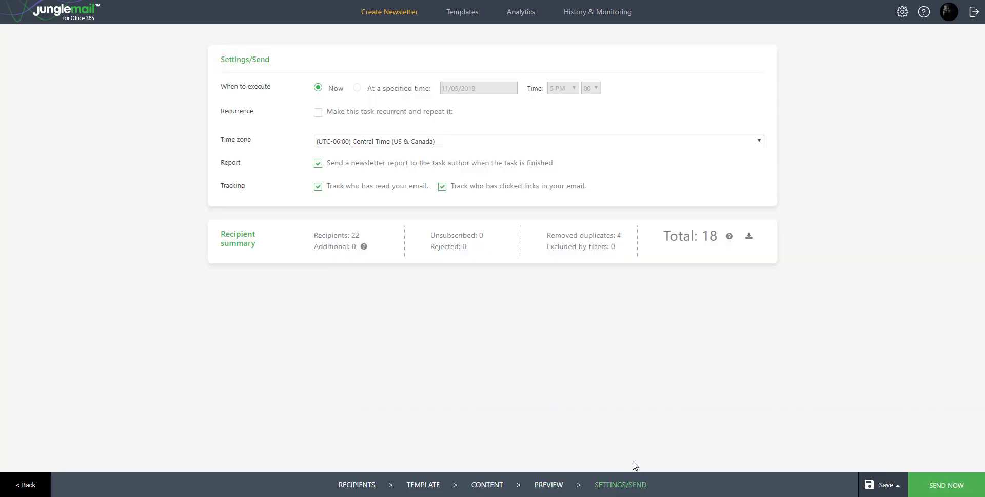
pyautogui.click(318, 113)
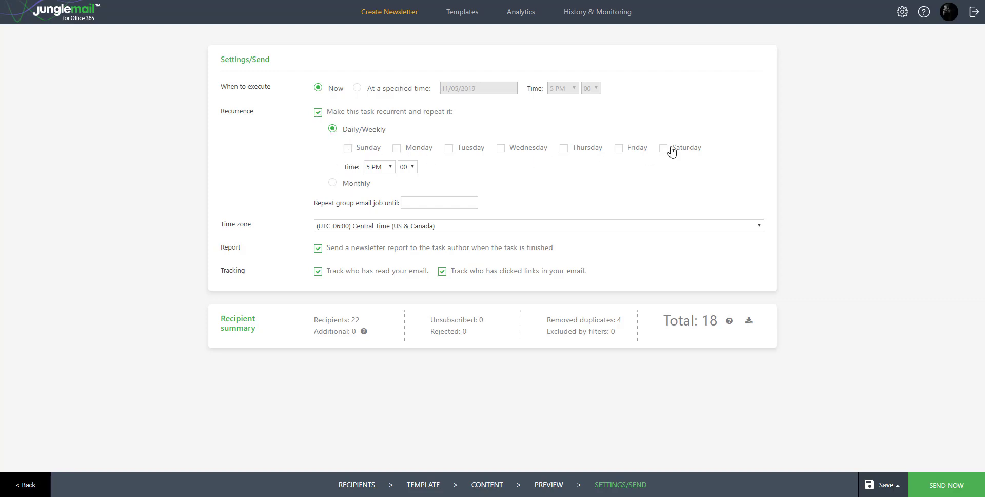
pyautogui.click(406, 168)
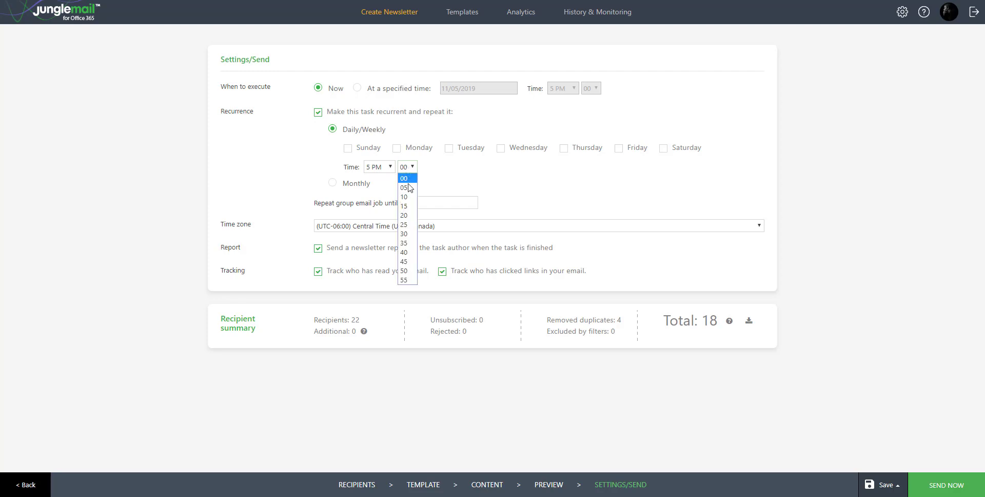
pyautogui.click(346, 186)
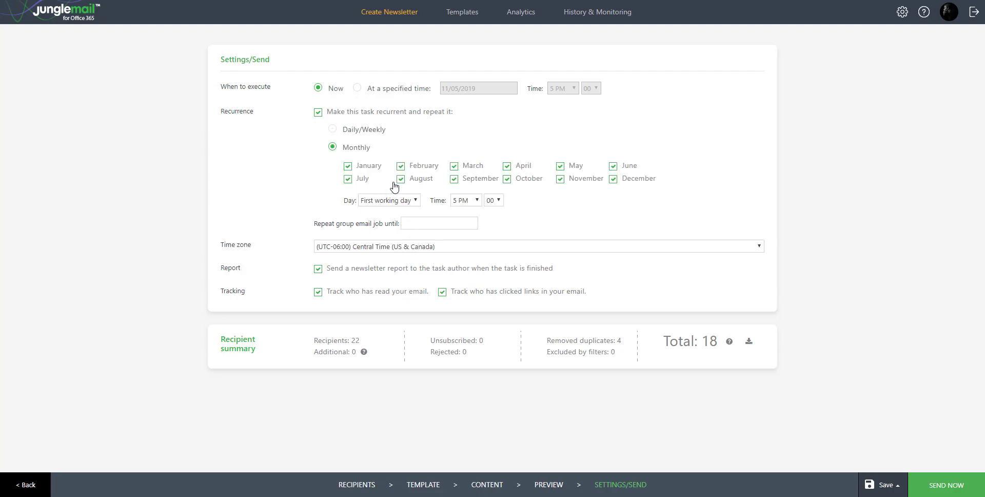
pyautogui.click(387, 200)
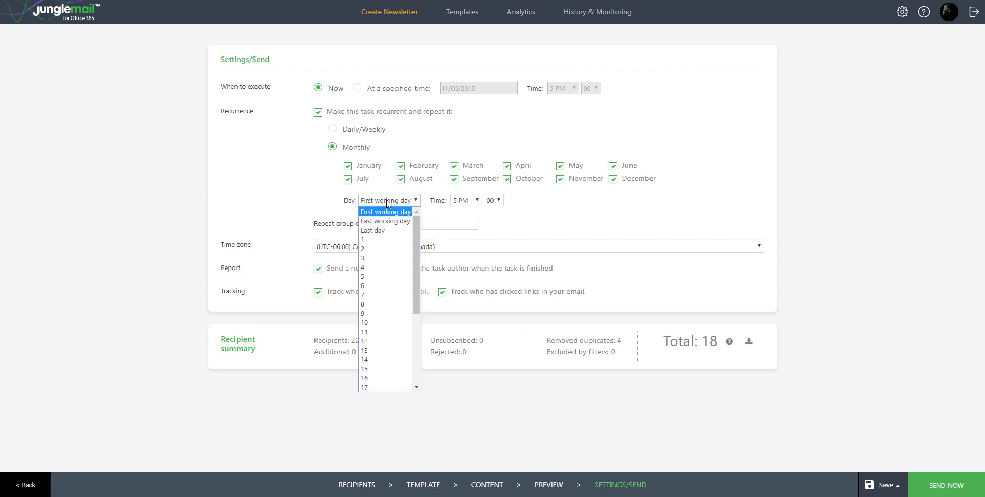
pyautogui.moveTo(416, 243); pyautogui.dragTo(433, 215)
pyautogui.click(471, 214)
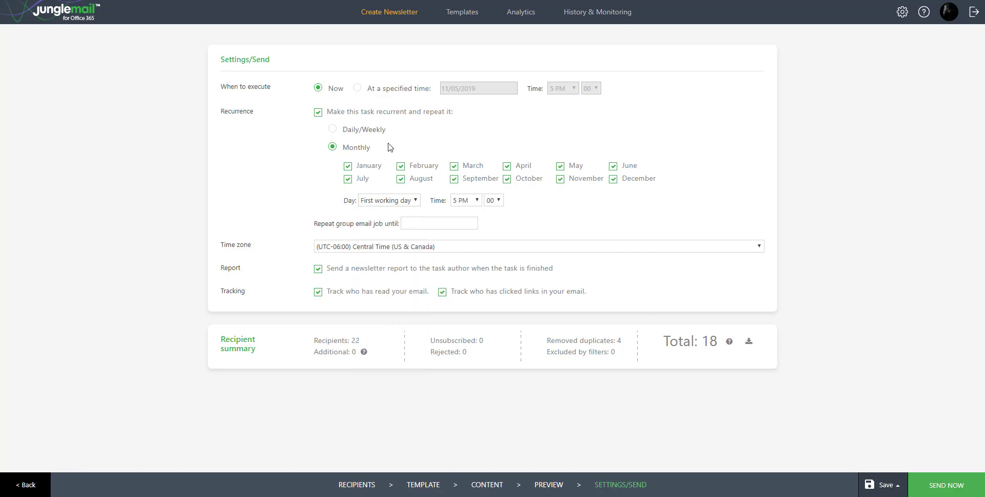
pyautogui.click(318, 112)
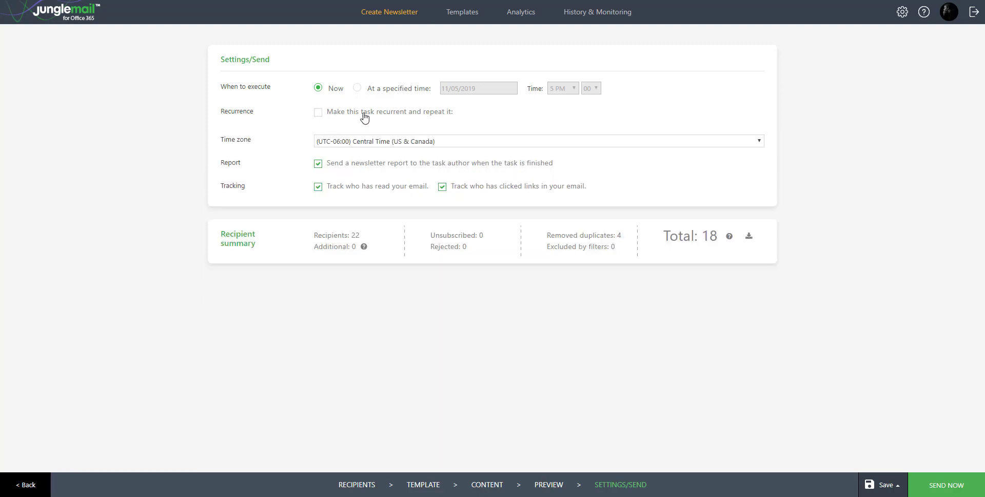
# Examine the date choices for sending at a specified time and return the execution setting to Now
pyautogui.click(357, 88)
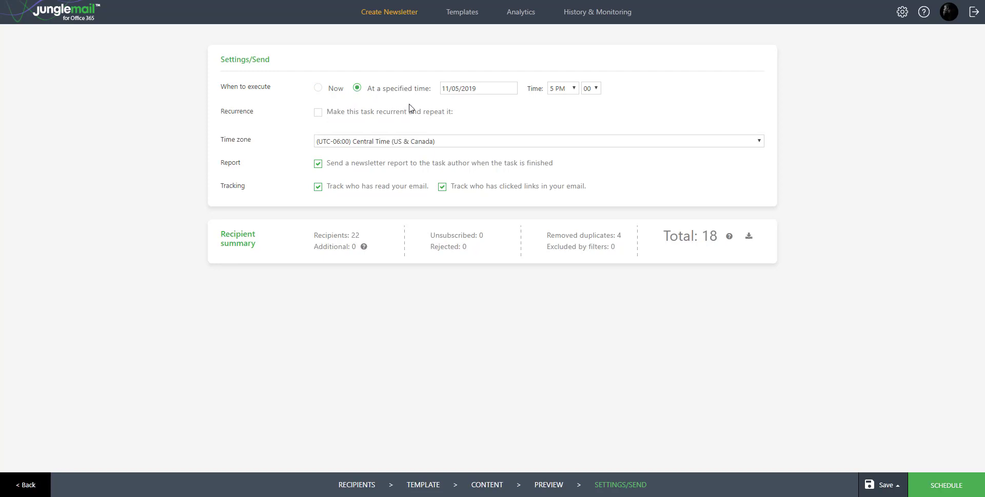
pyautogui.click(491, 91)
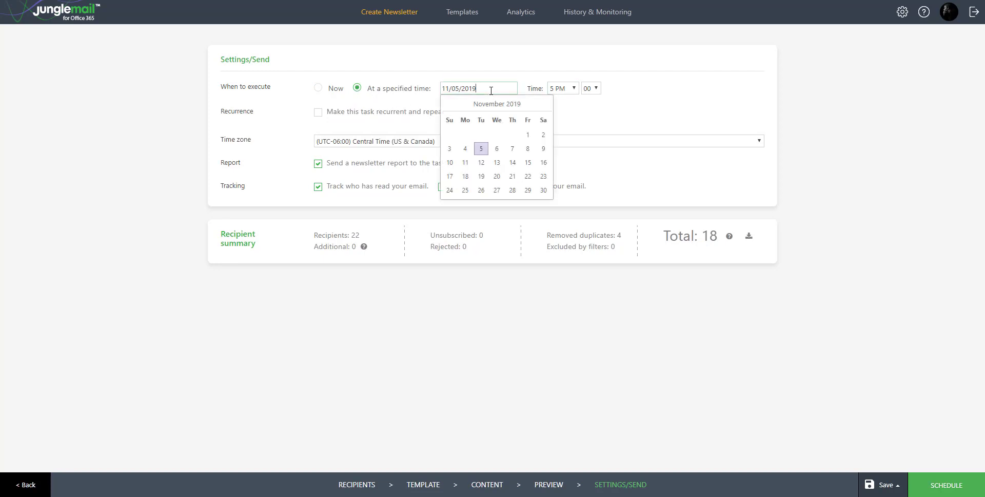
pyautogui.click(545, 103)
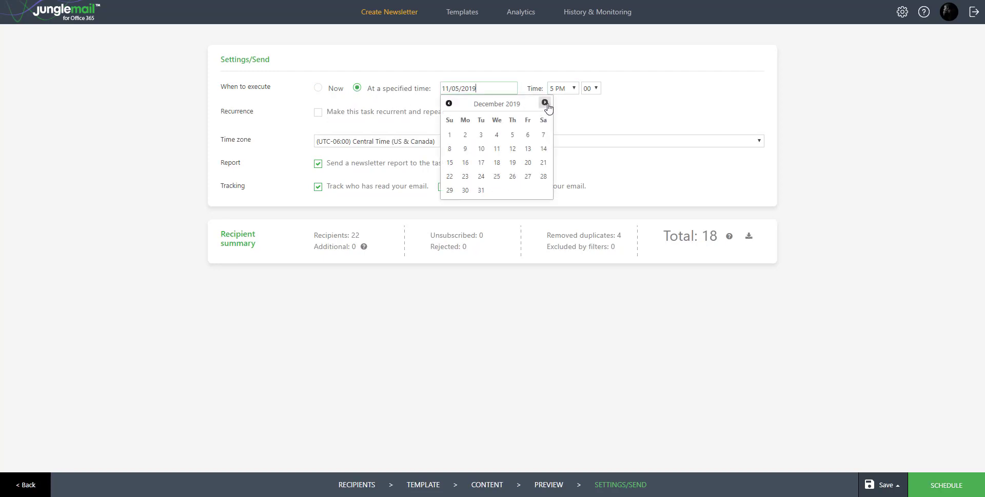
pyautogui.click(584, 118)
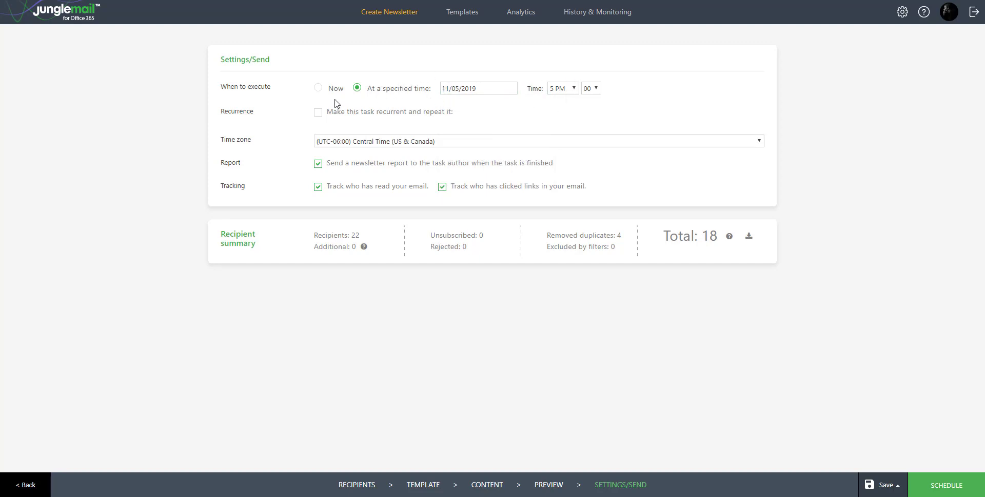
pyautogui.click(319, 88)
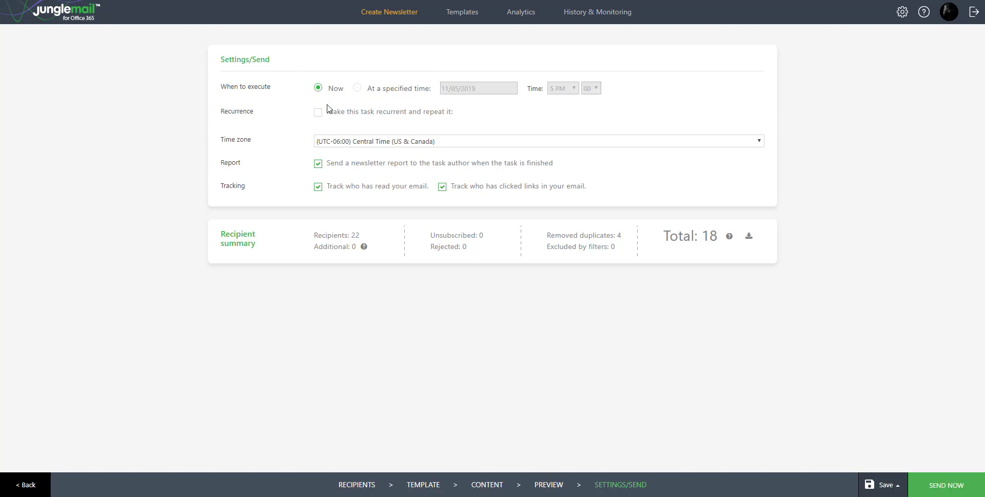
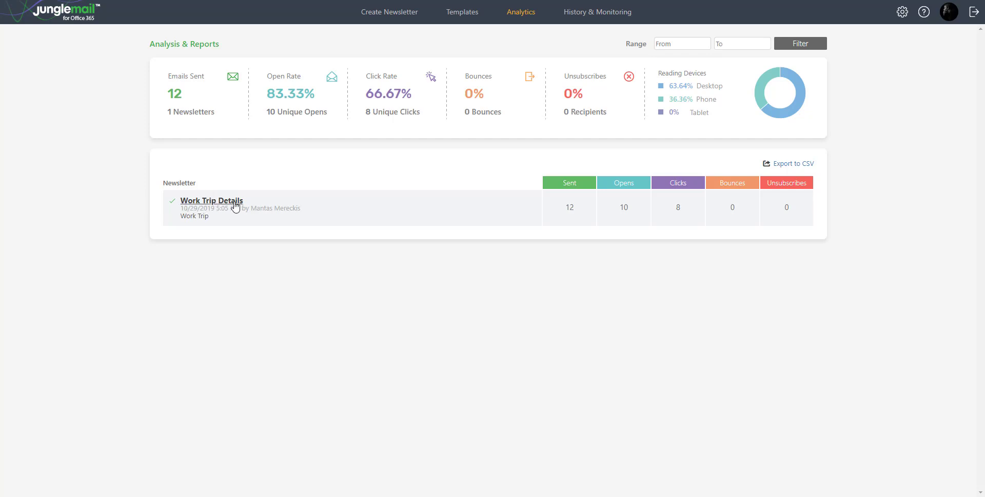
# Open the Work Trip Details report, add Total Clicks as the performance chart's third metric and set its range to 2 hours
pyautogui.click(235, 202)
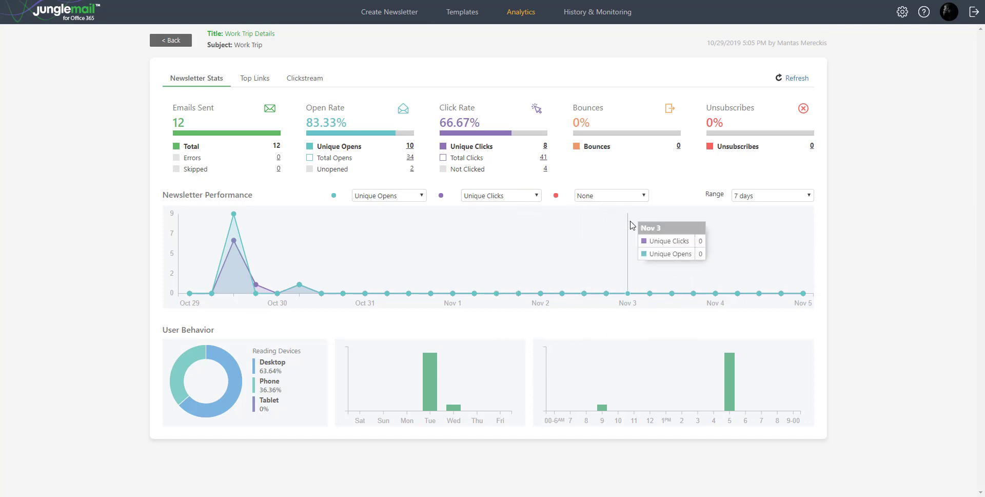
pyautogui.click(612, 196)
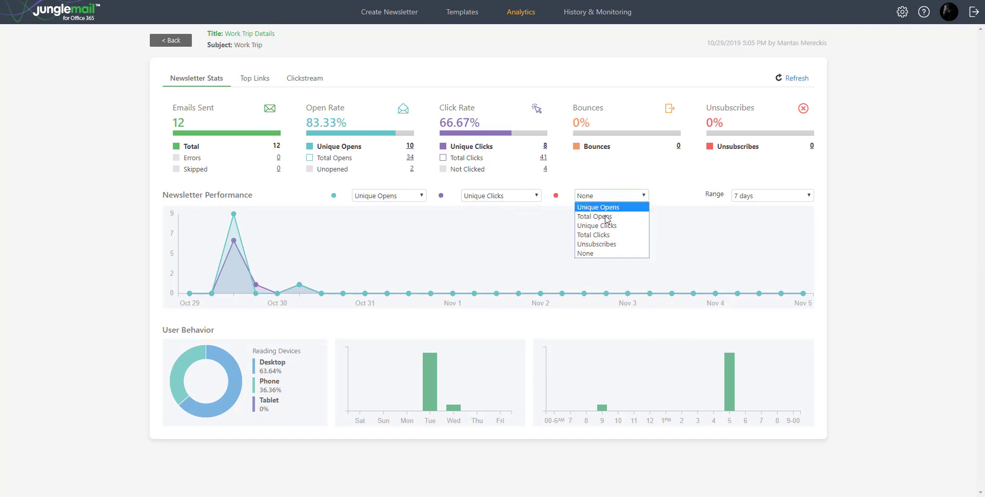
pyautogui.click(601, 234)
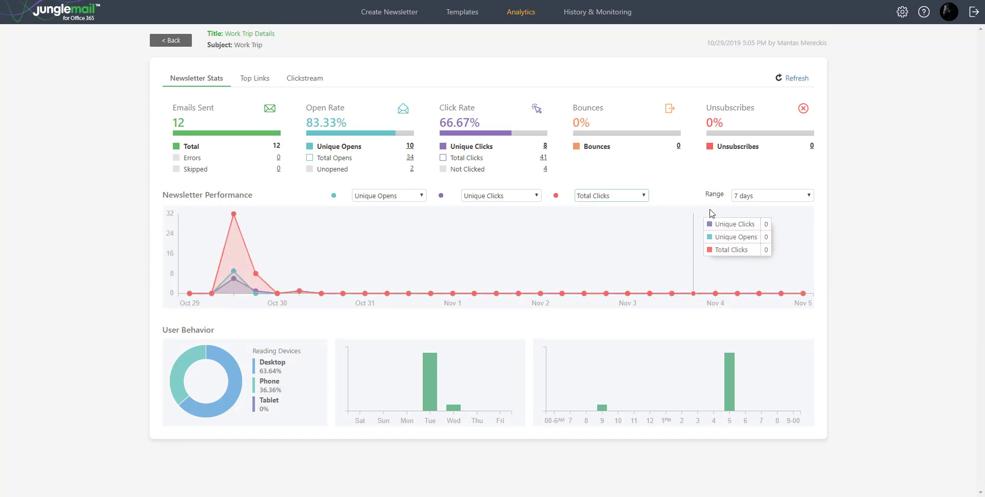
pyautogui.click(752, 199)
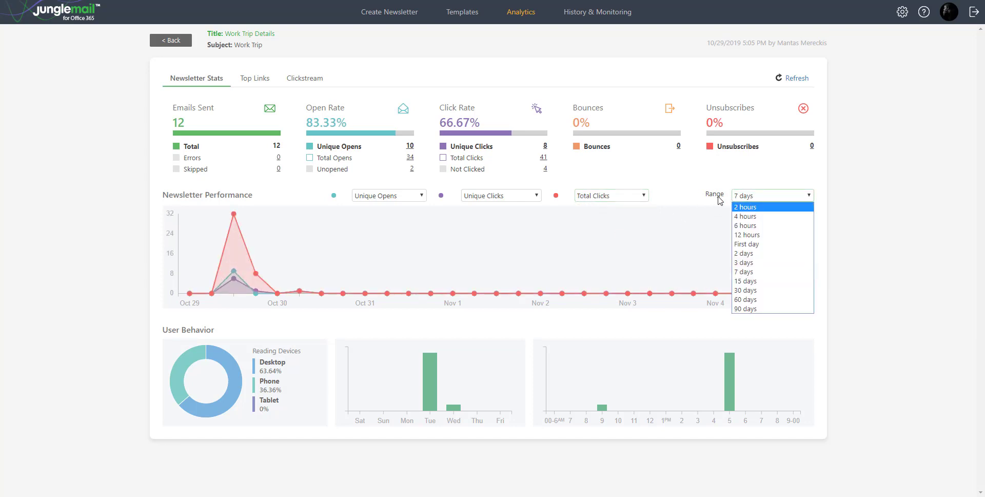
pyautogui.click(750, 207)
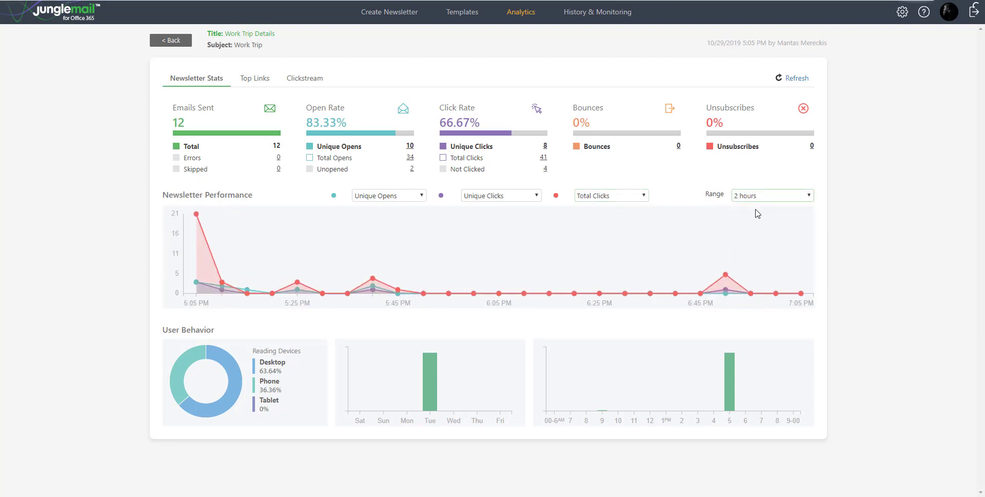
pyautogui.moveTo(212, 268)
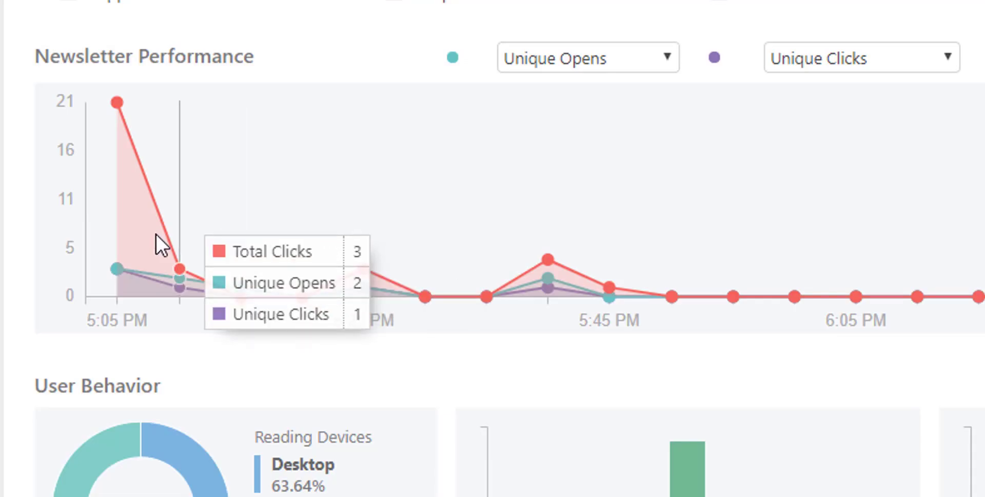
pyautogui.moveTo(525, 293)
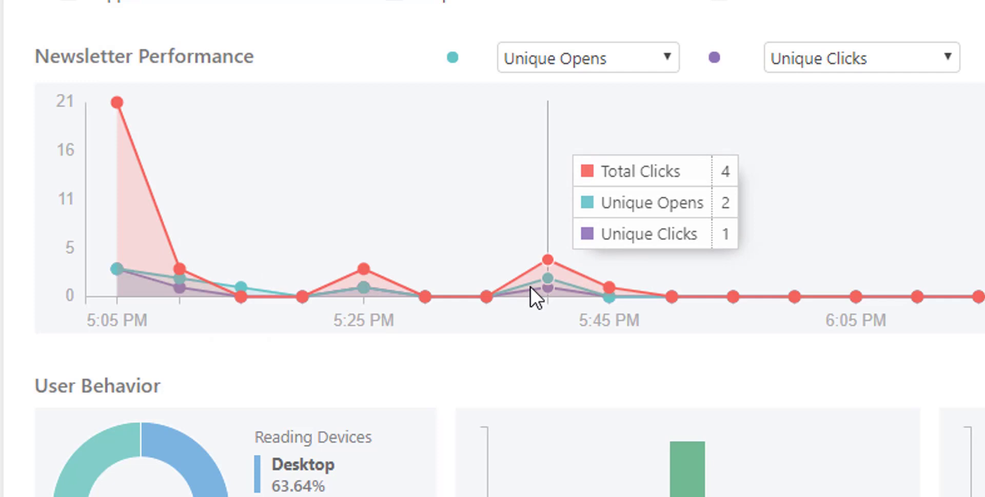
pyautogui.moveTo(741, 251)
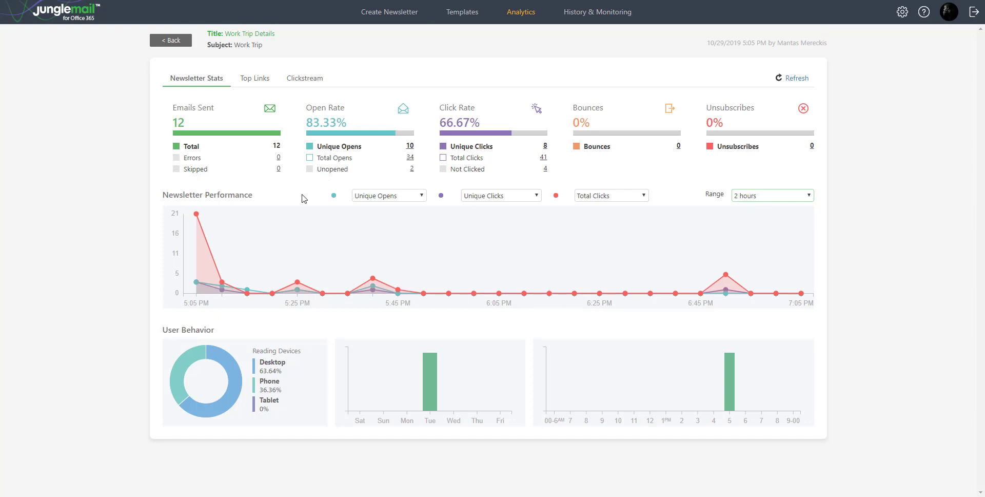
# Review the Work Trip Details top links and visitor clickstream, and return to its newsletter stats
pyautogui.click(253, 82)
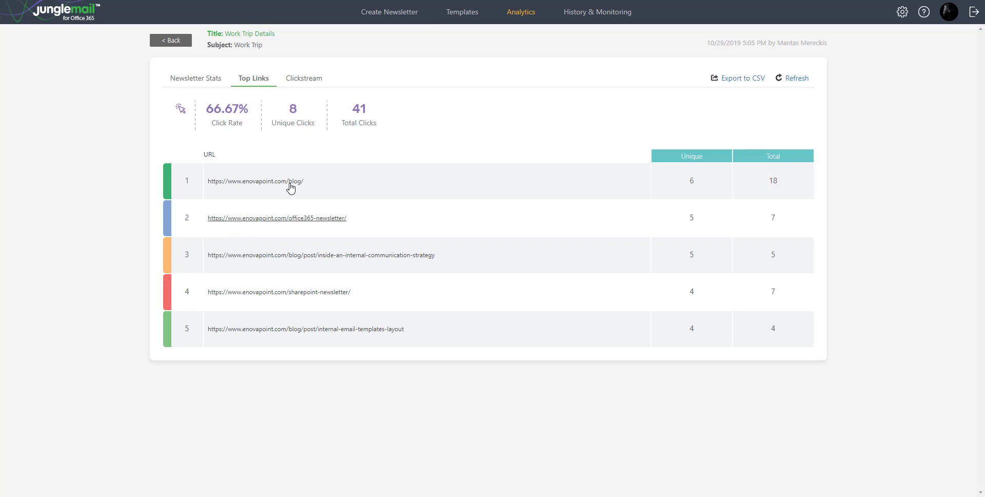
pyautogui.click(318, 85)
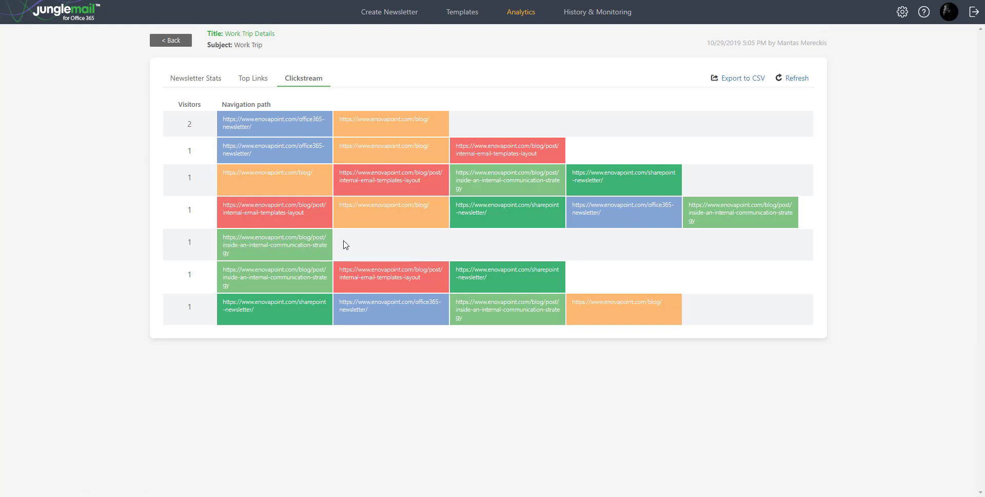
pyautogui.click(203, 90)
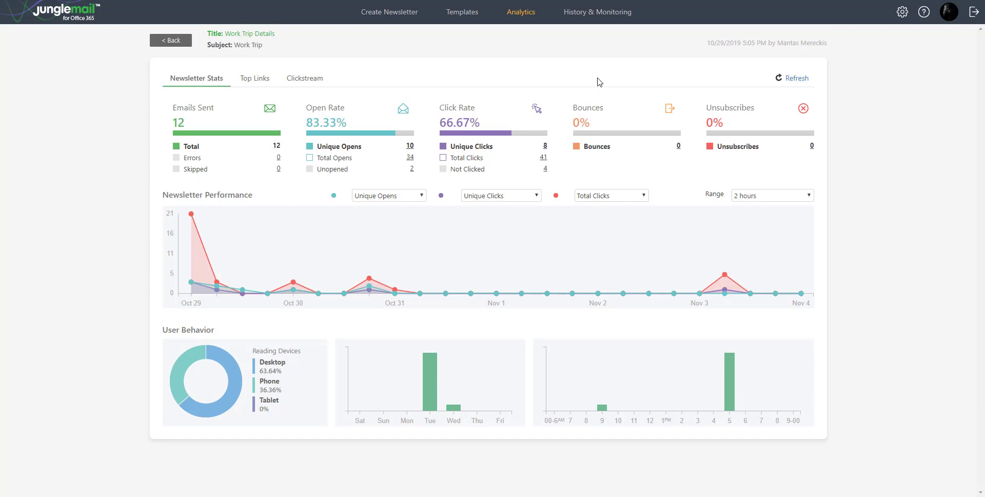
# Open the newsletter history and monitoring page and check the regular and recurrent newsletters
pyautogui.click(616, 23)
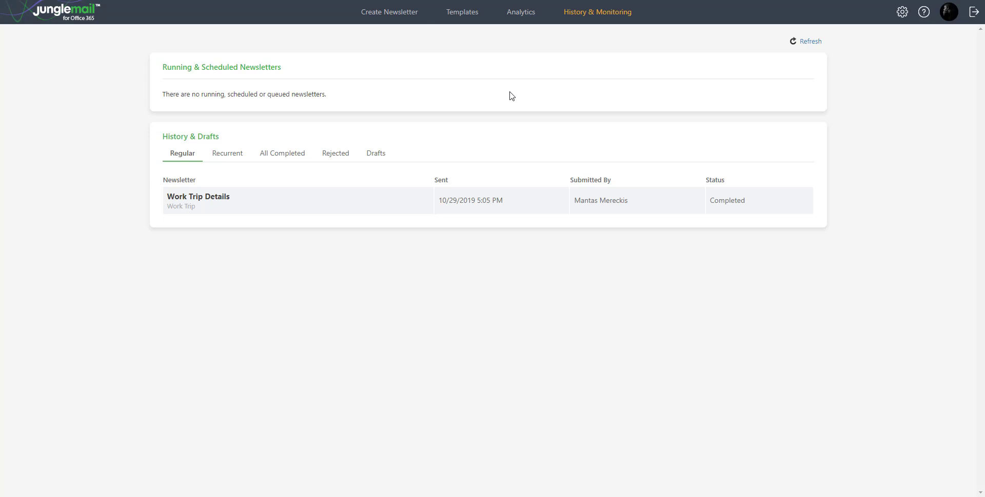
pyautogui.moveTo(190, 194)
pyautogui.click(229, 156)
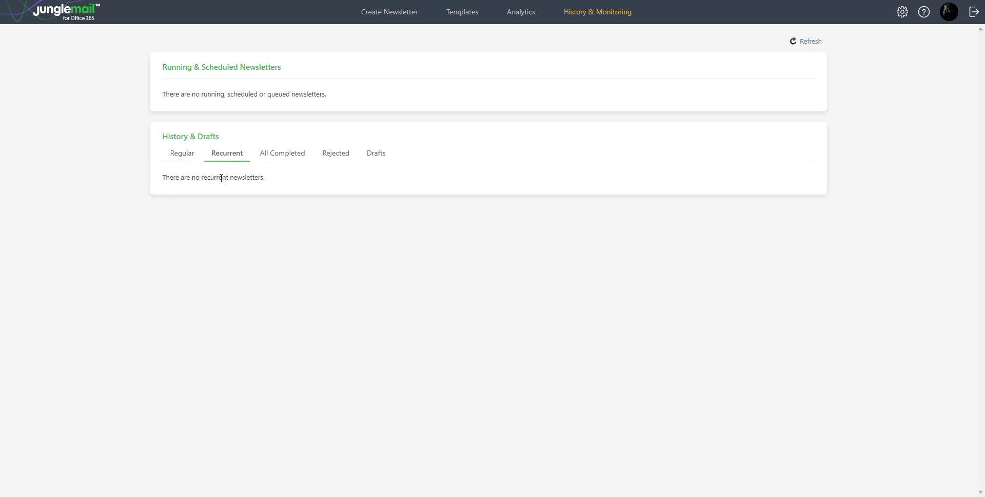
# Review the completed, rejected and draft newsletters in the history, and return to the regular newsletters list
pyautogui.click(279, 157)
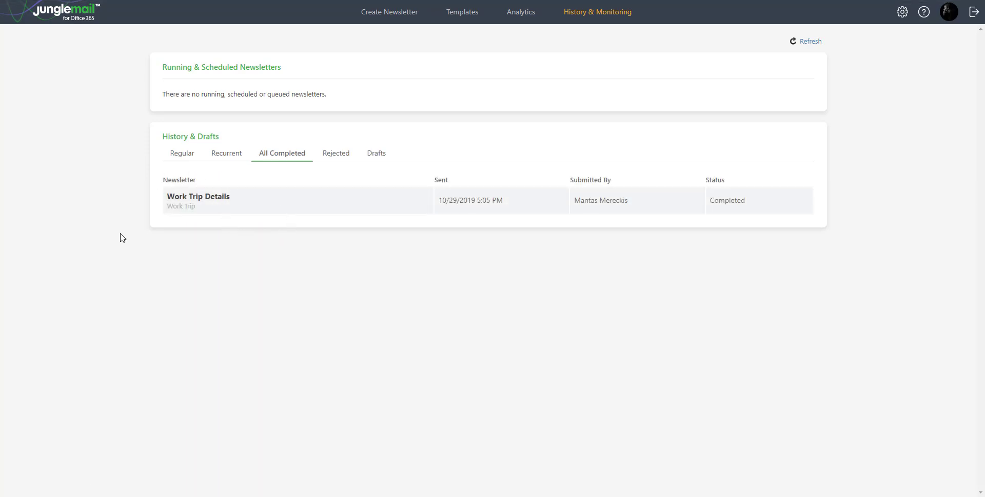
pyautogui.click(343, 158)
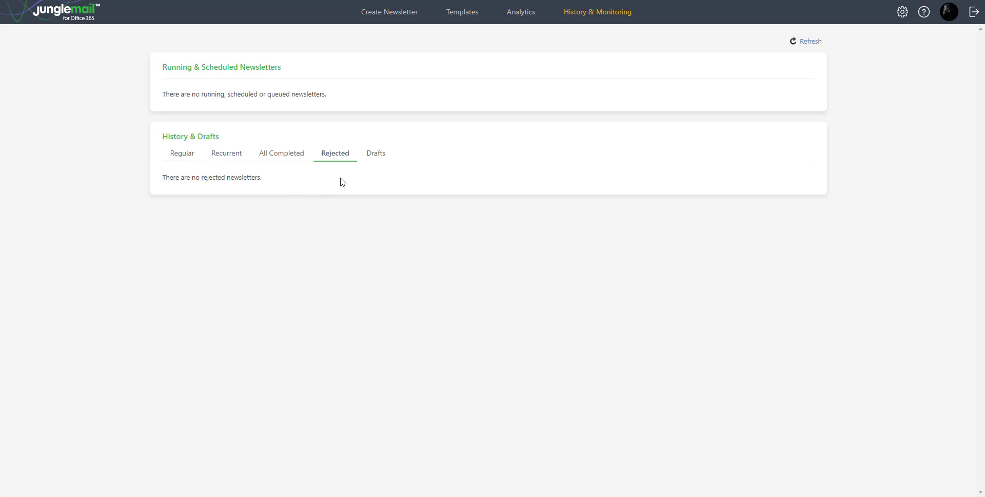
pyautogui.click(378, 162)
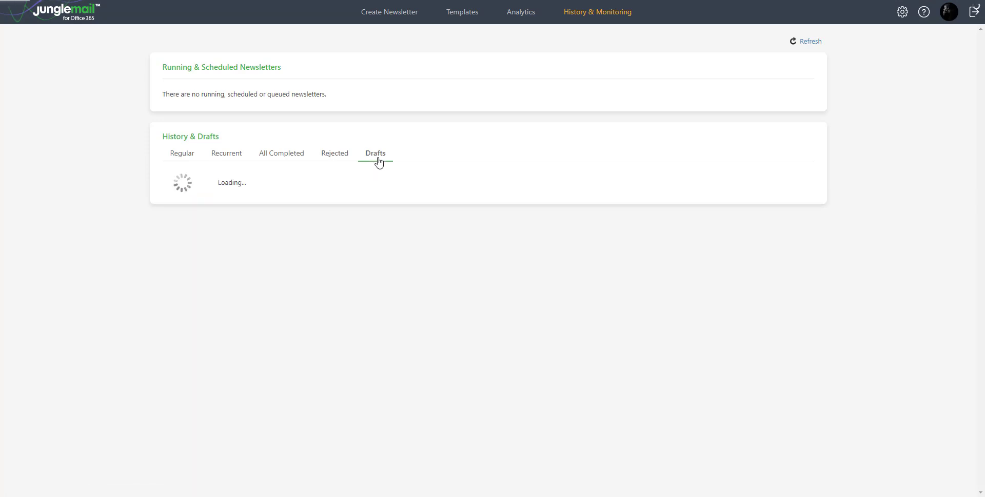
pyautogui.scroll(-1, 193, 341)
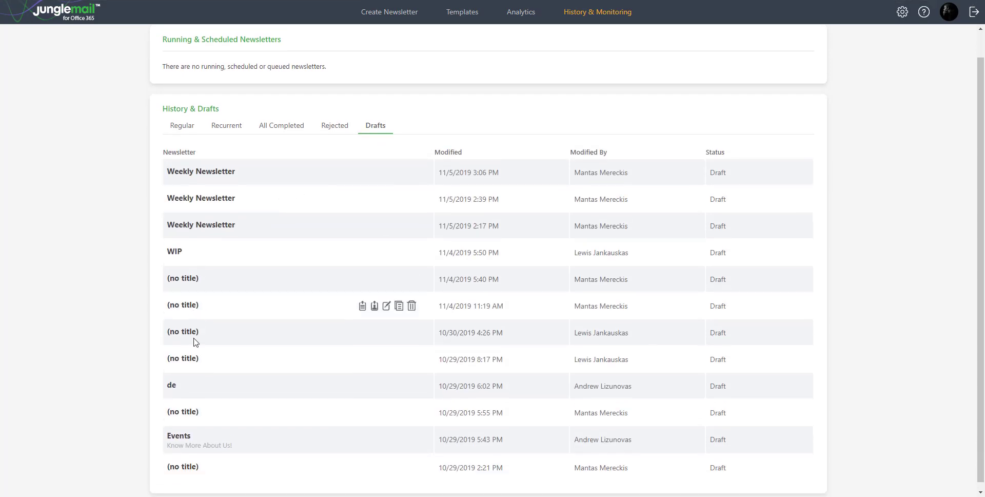
pyautogui.scroll(1, 197, 340)
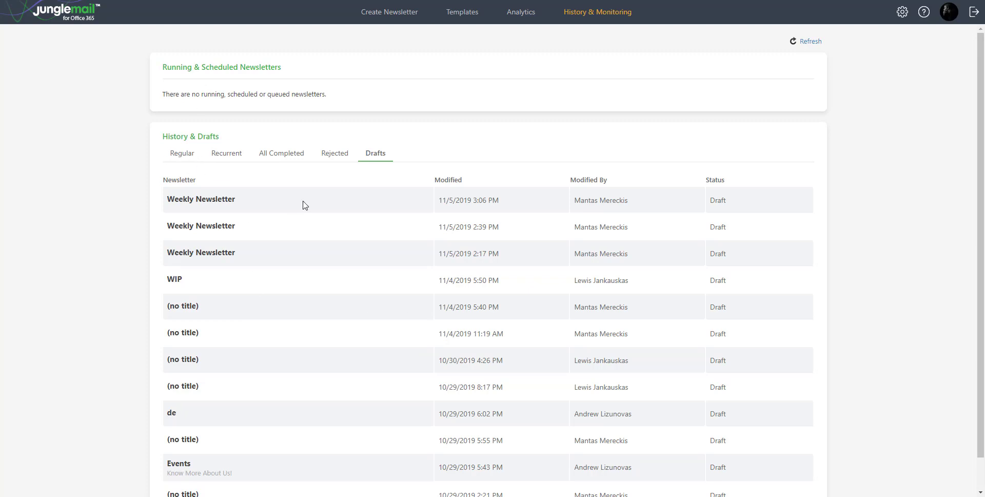
pyautogui.click(178, 156)
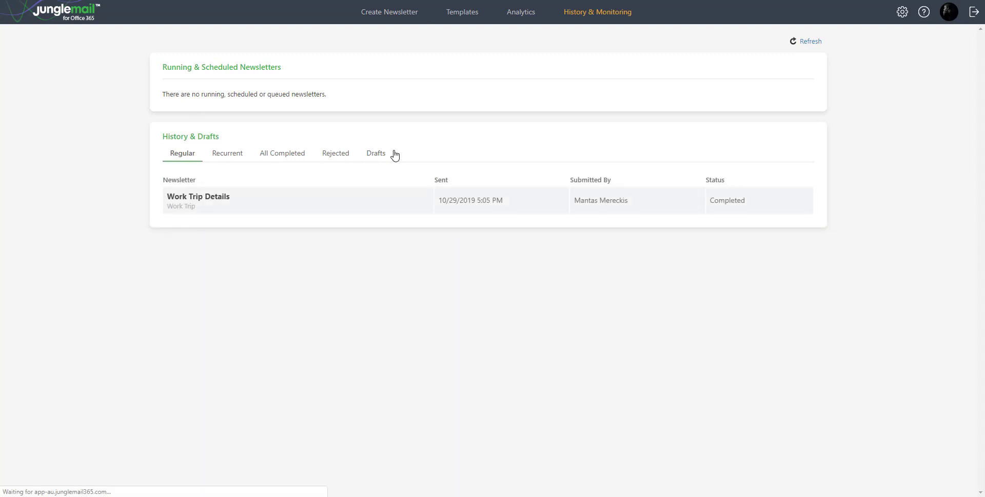